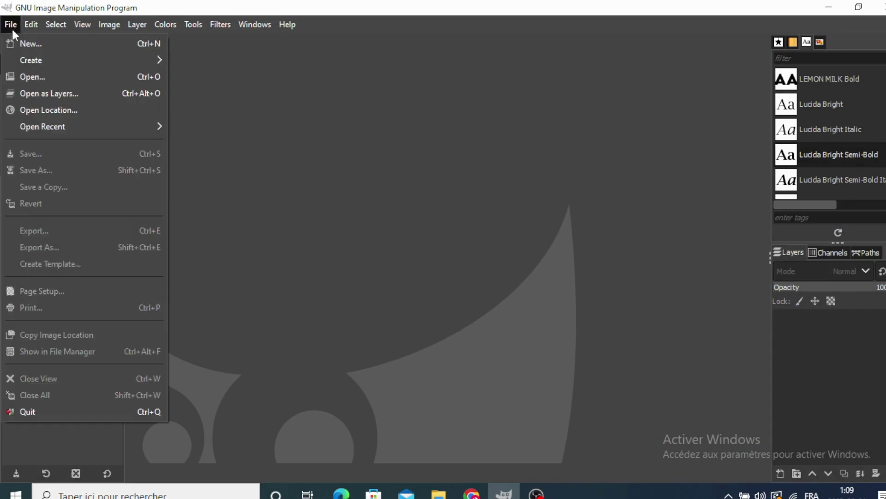
- Create a new 1920x1080 image and draw a text box on its upper-left area
click(27, 43)
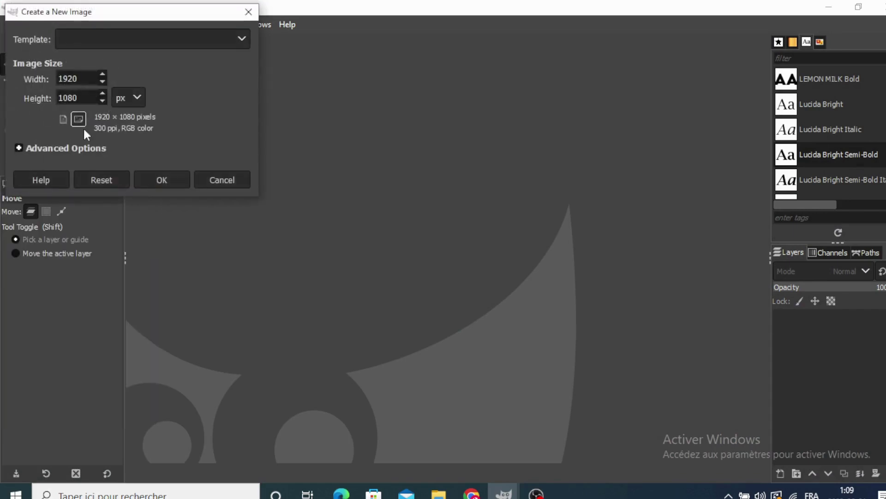
click(157, 180)
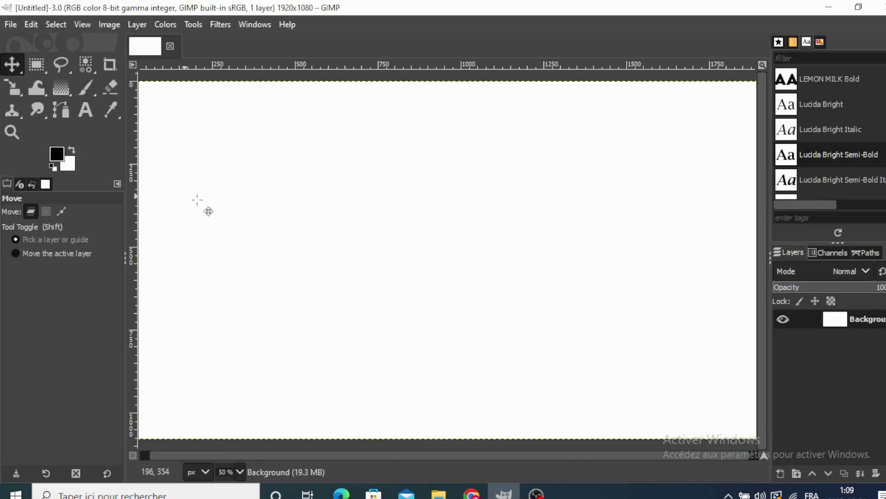
click(85, 111)
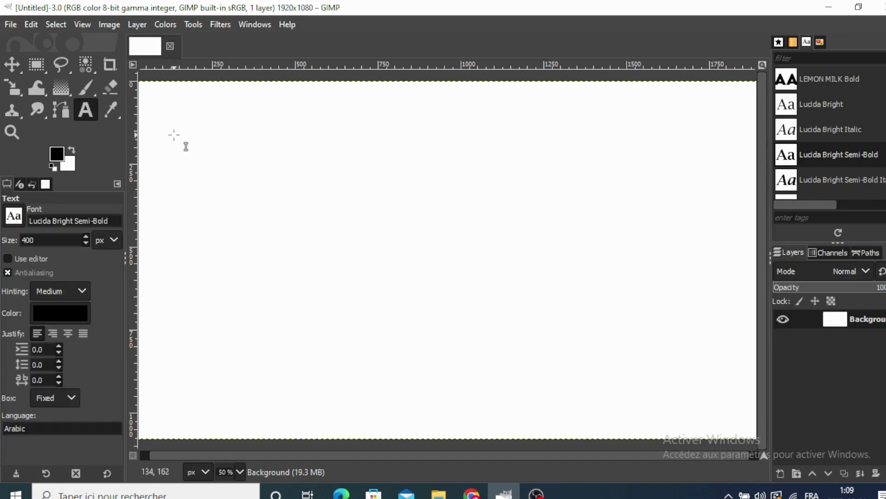
drag(195, 124, 419, 392)
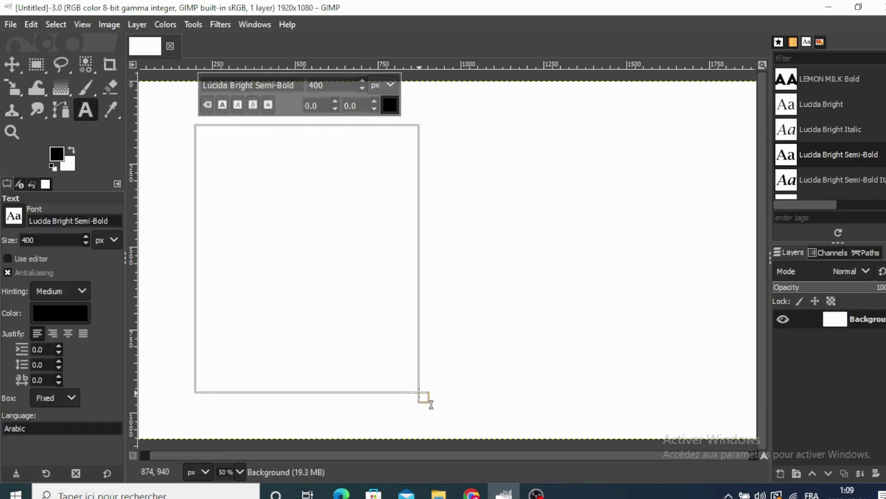
- Enter a black capital D in Lucida Bright Semi-Bold at 600 px, then nudge the layer
text(d)
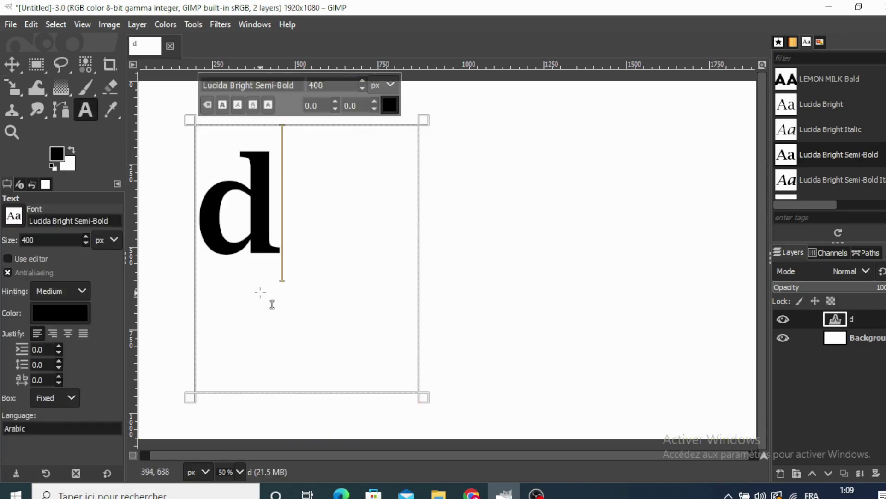
key(BackSpace)
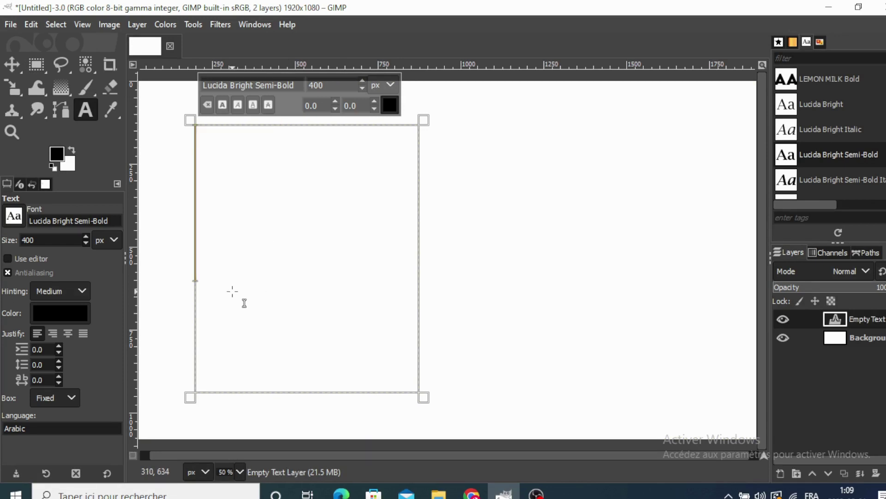
text(S)
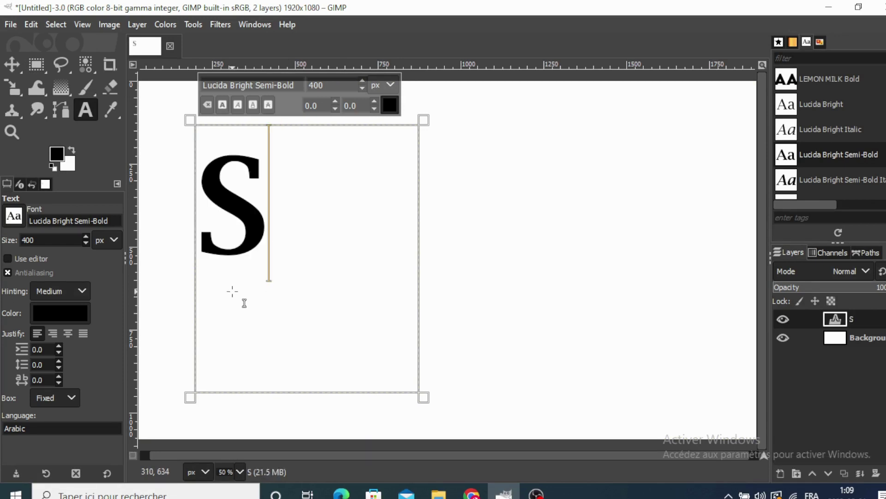
key(BackSpace)
text(D)
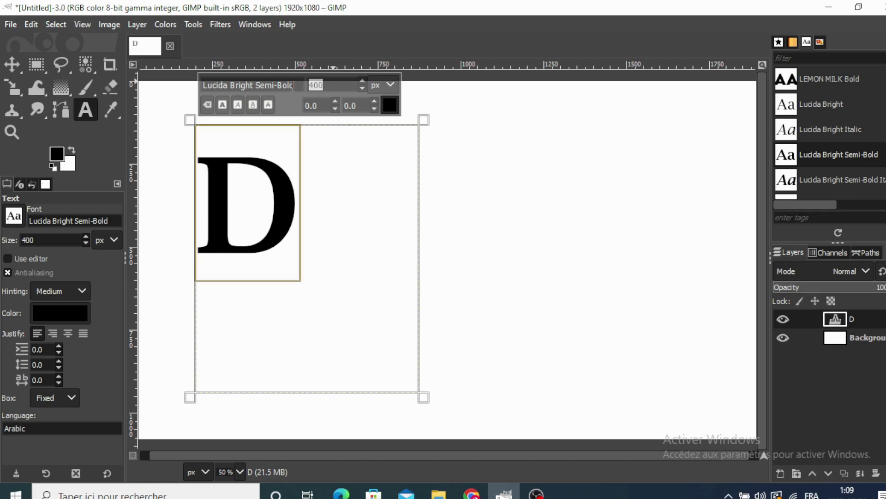
text(0)
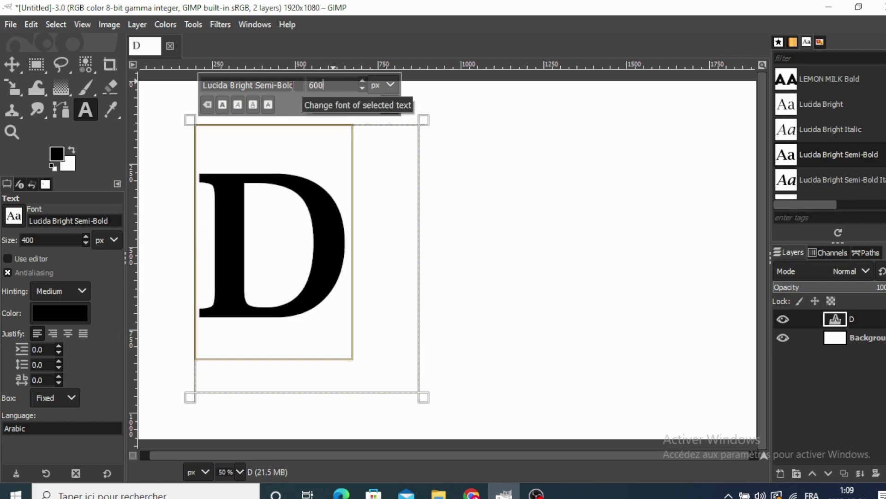
click(12, 65)
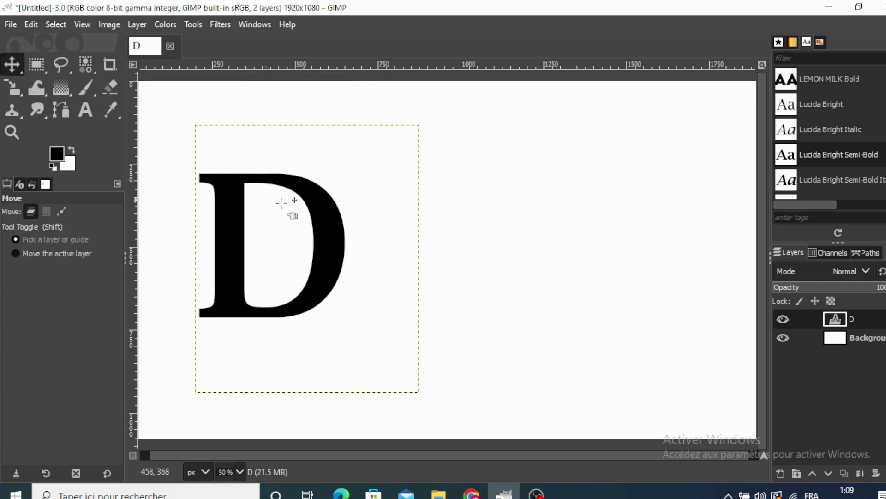
drag(459, 144, 466, 139)
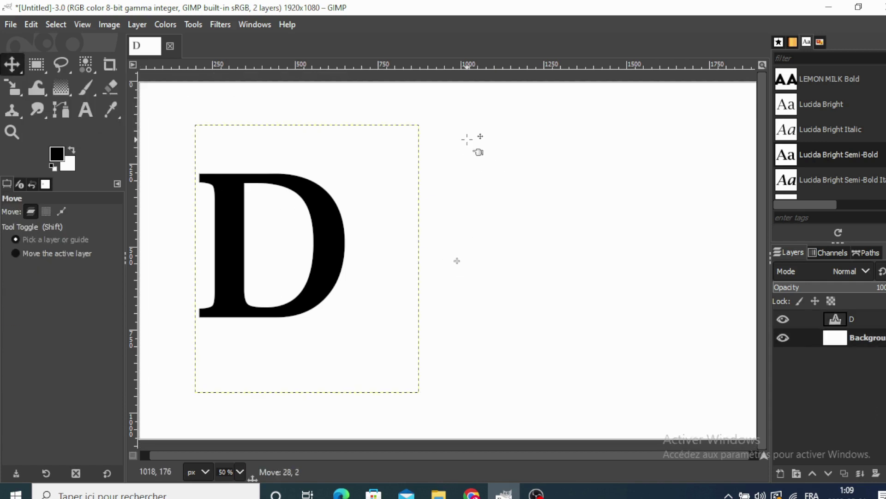
- Type a 600 px Lucida Bright Semi-Bold S in a new text box right of the D
click(86, 110)
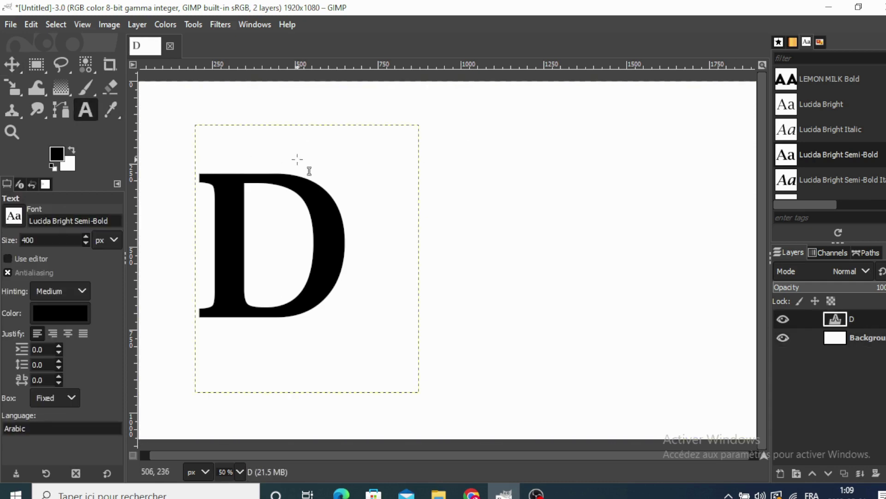
drag(445, 134, 719, 392)
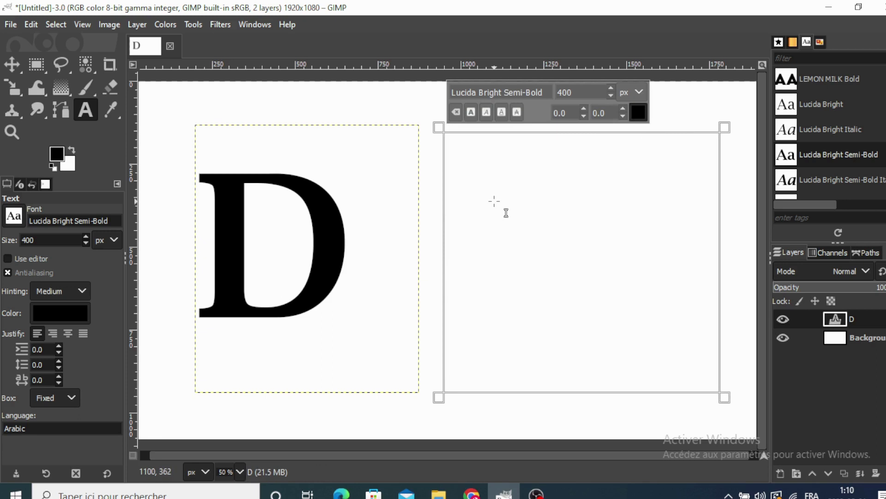
text(S)
text(600)
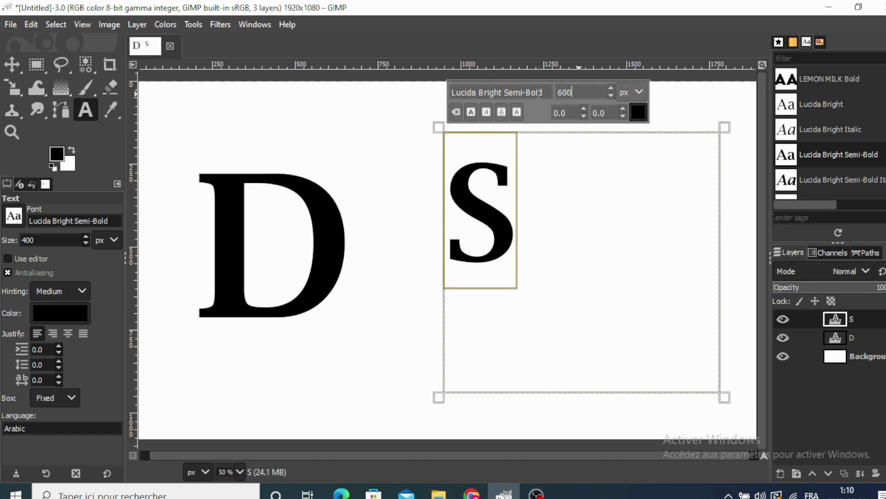
key(Return)
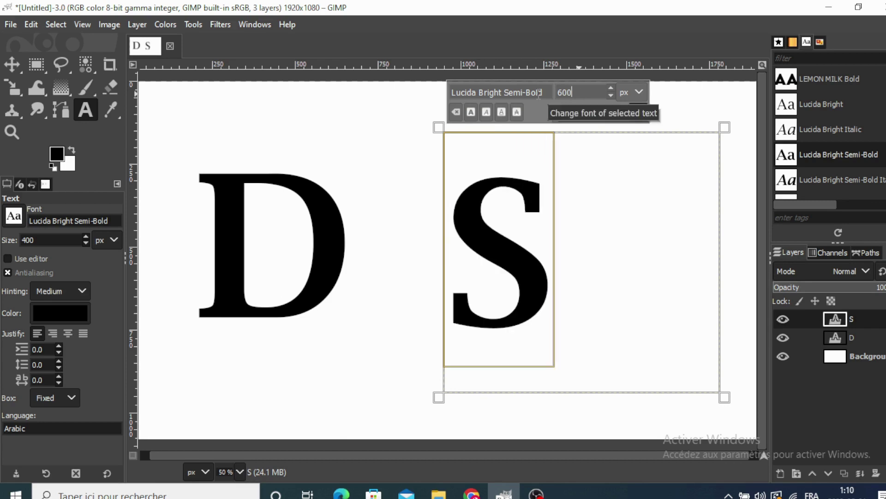
click(12, 66)
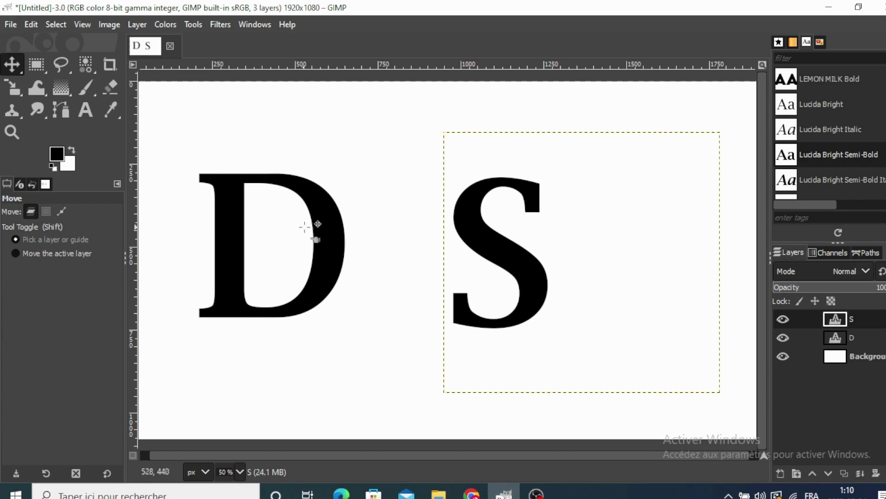
- Move the D right, then slide the S left until it overlaps the D's right side
click(832, 342)
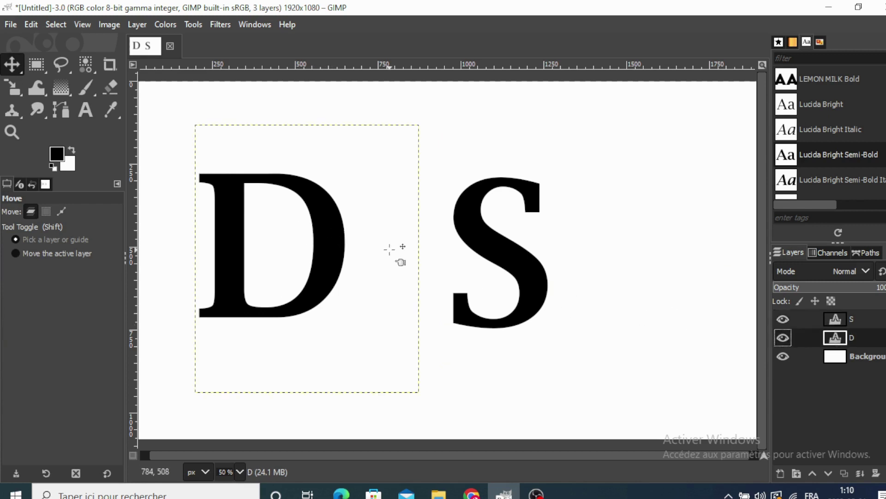
drag(330, 238, 410, 246)
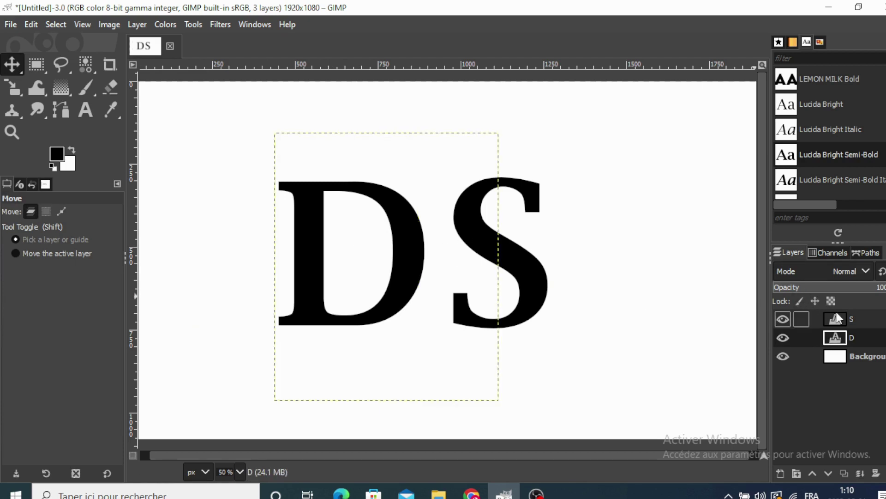
click(864, 320)
drag(509, 259, 398, 259)
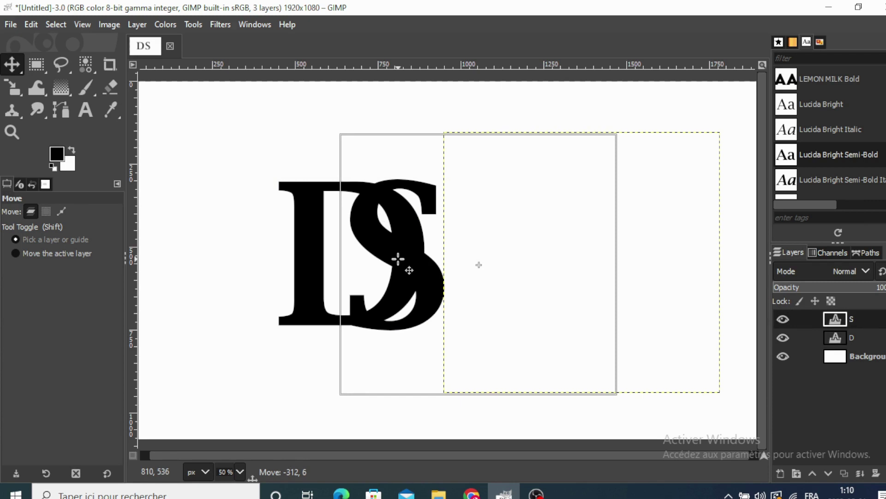
drag(398, 259, 397, 259)
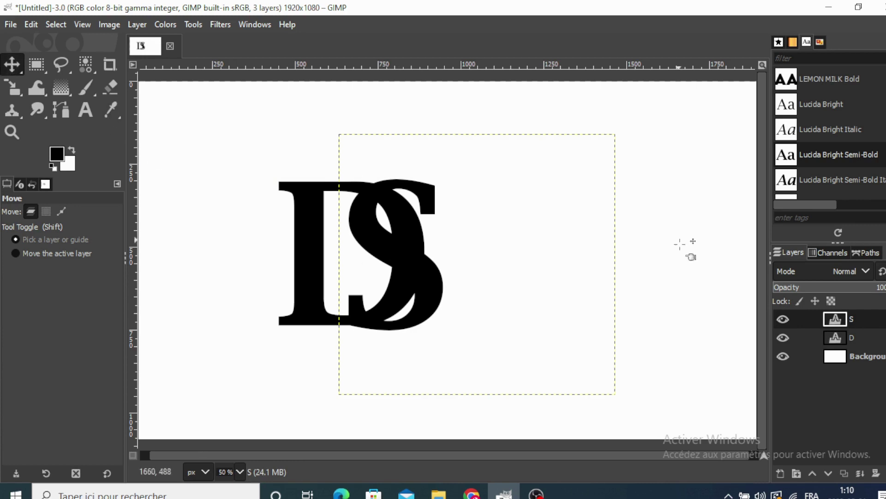
- Apply Layer to Image Size to both the D and the S layers
click(840, 337)
right_click(840, 337)
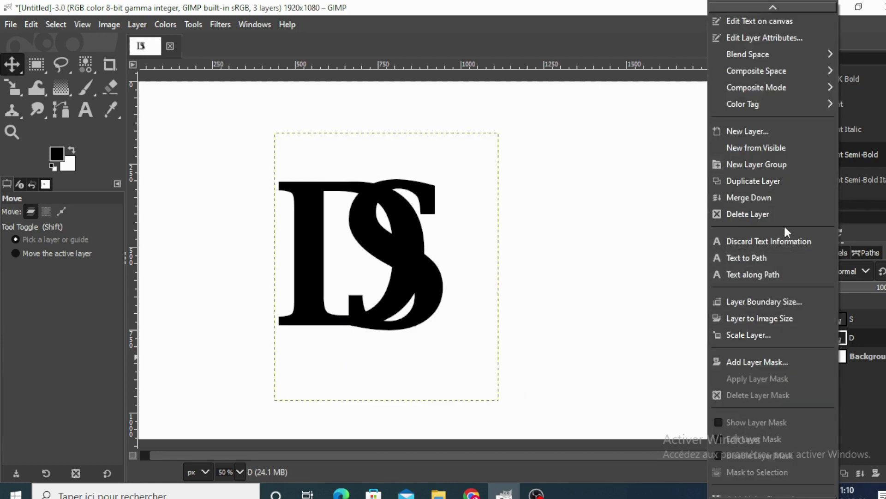
click(784, 318)
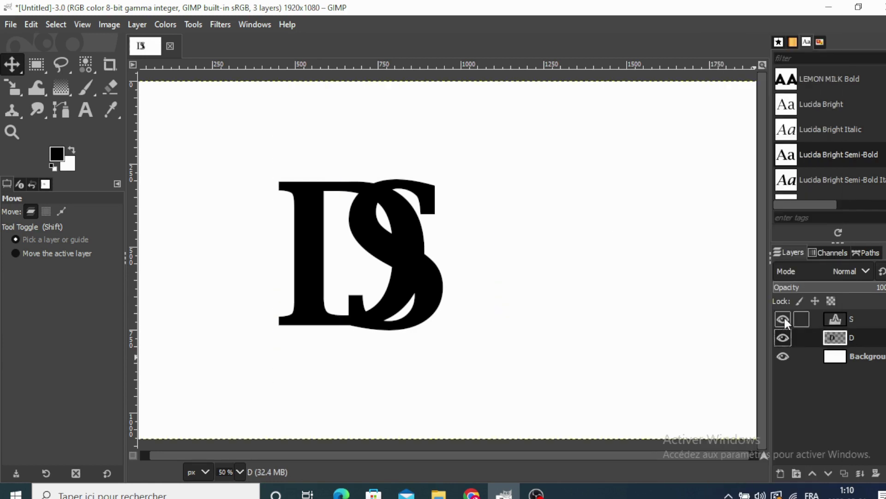
click(829, 318)
right_click(830, 319)
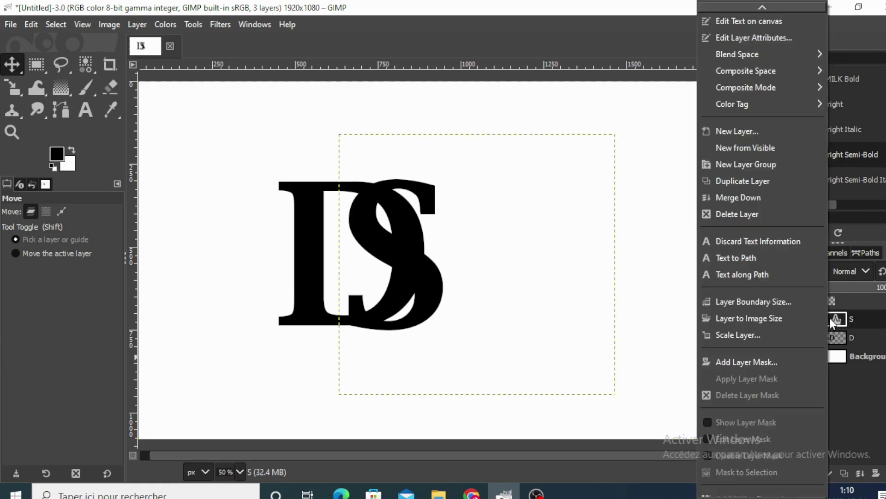
click(796, 317)
- Zoom to 200% and lower the S layer's opacity to about 70% so the D shows through
click(238, 471)
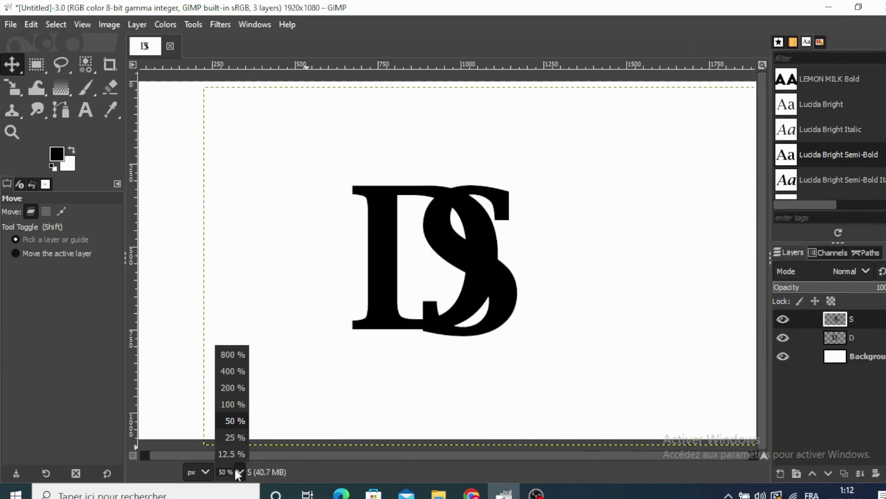
click(231, 388)
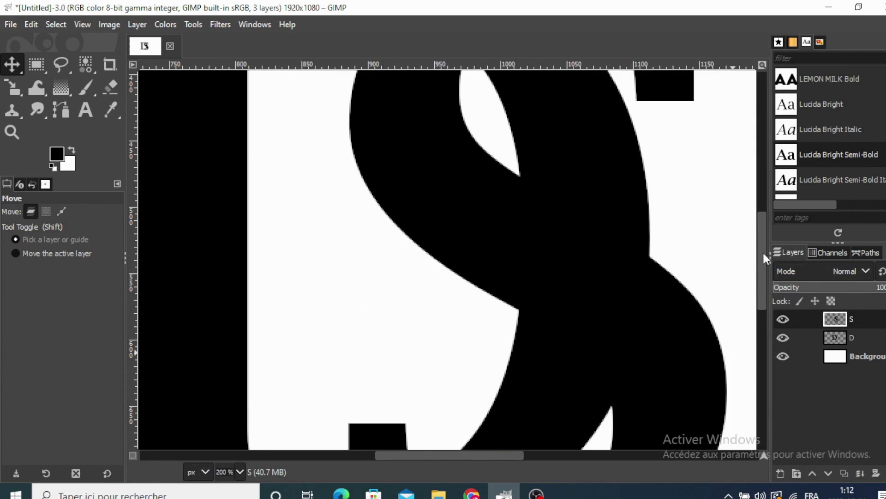
scroll(767, 220, up, 5)
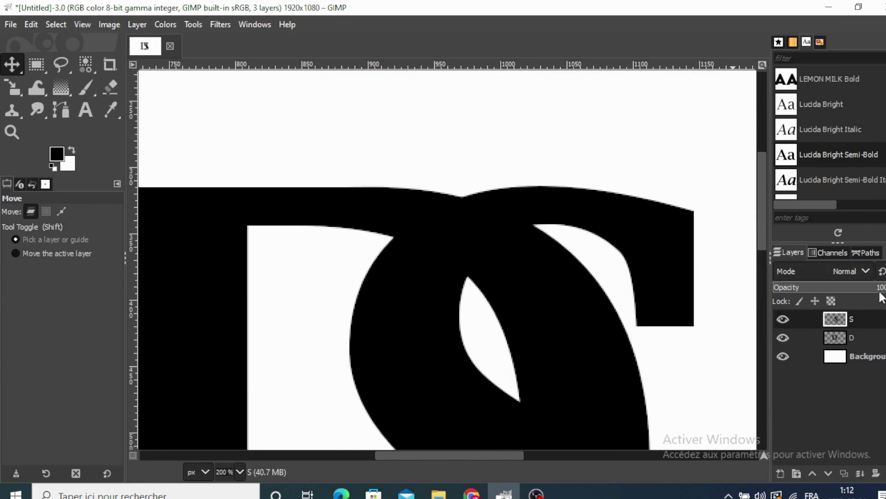
click(852, 337)
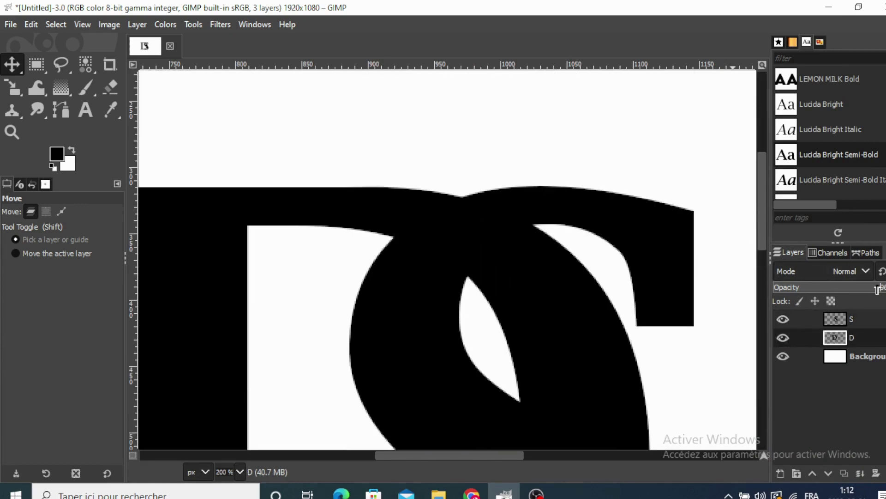
drag(877, 289, 860, 289)
click(875, 318)
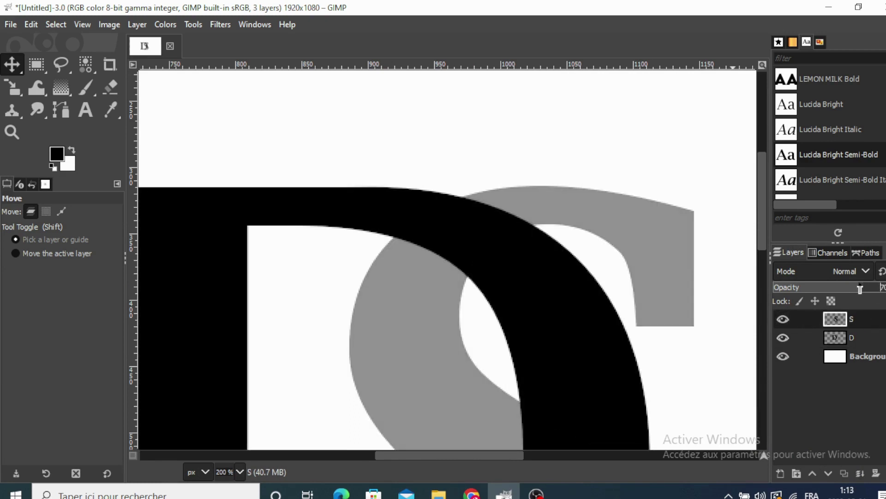
- Draw a two-point path along the D's top curve where the S crosses it
click(66, 108)
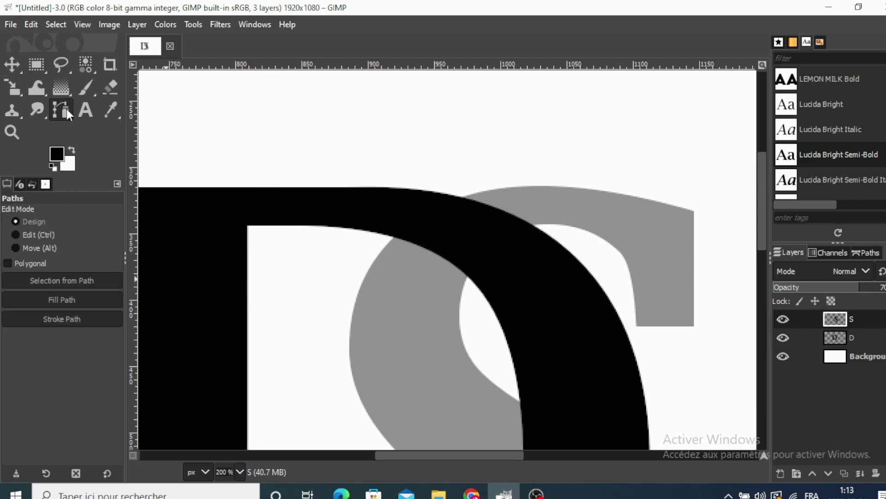
click(463, 194)
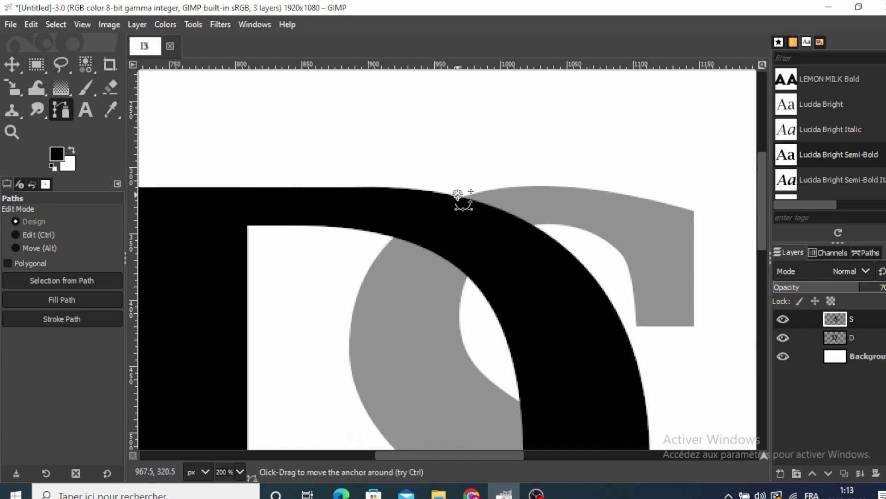
click(540, 228)
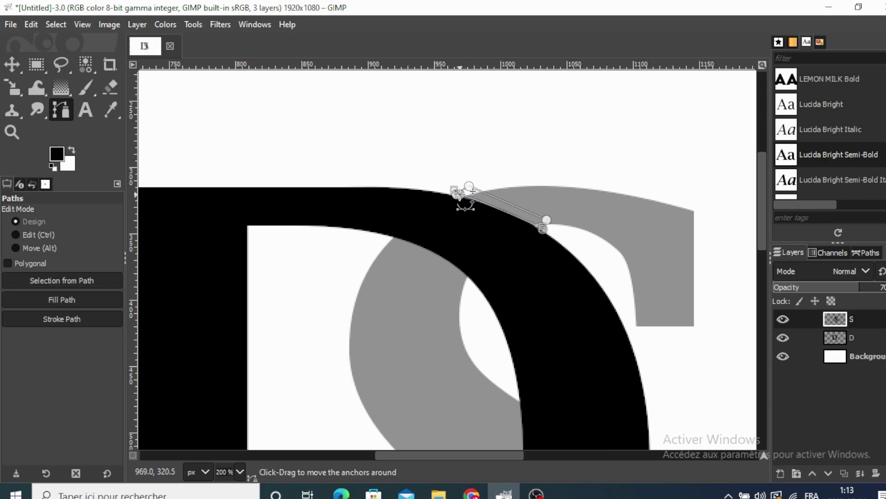
drag(459, 195, 478, 191)
drag(544, 220, 545, 221)
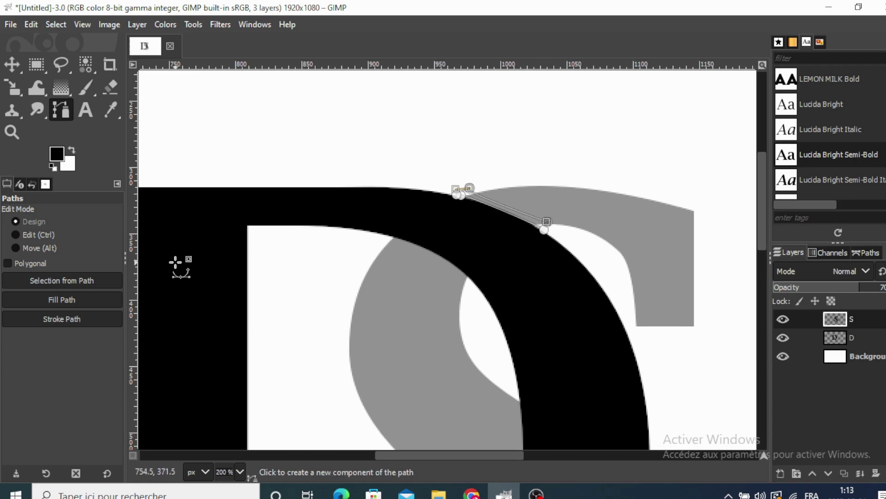
- Turn the path into a selection, cut it from the S layer, and deselect
click(67, 279)
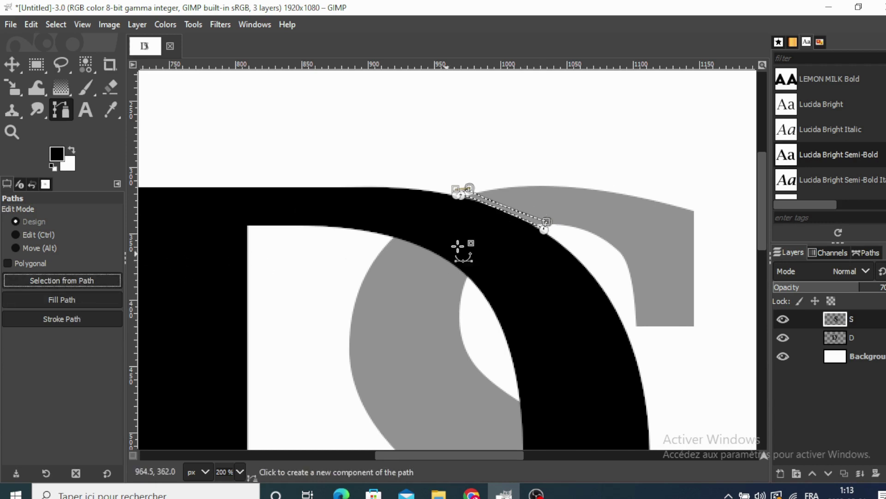
right_click(520, 213)
mouse_move(548, 254)
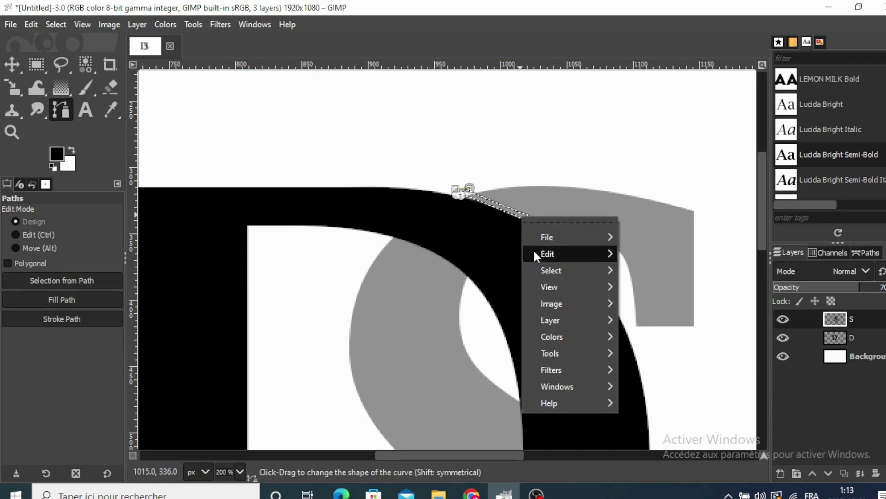
click(646, 130)
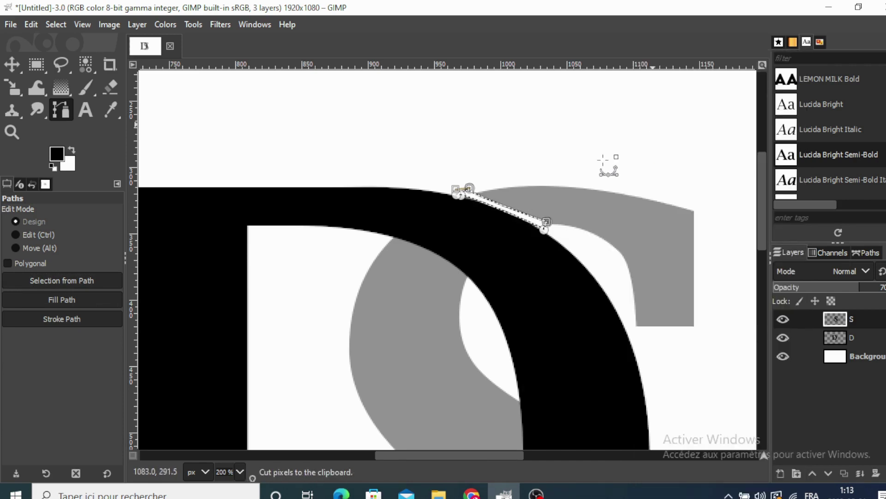
click(55, 25)
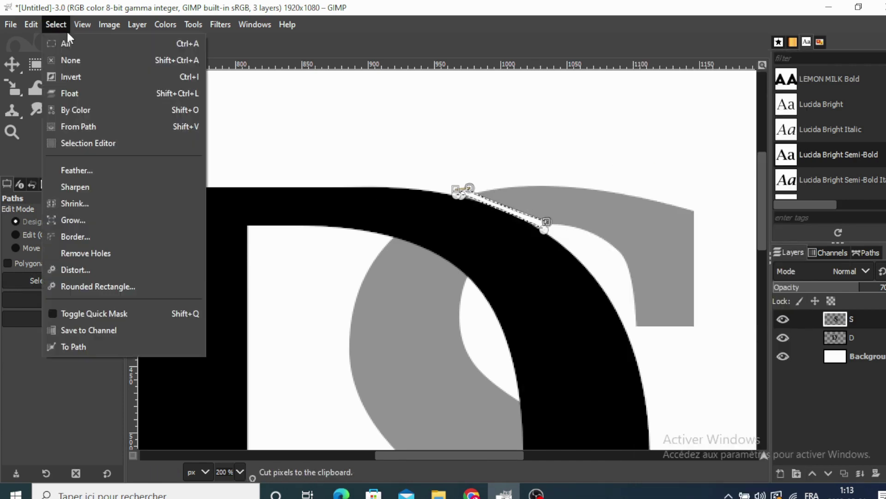
click(66, 57)
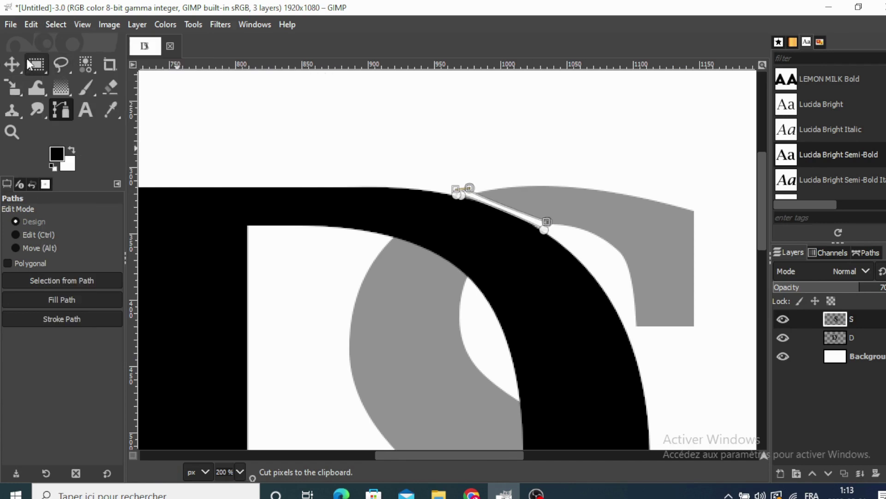
click(12, 65)
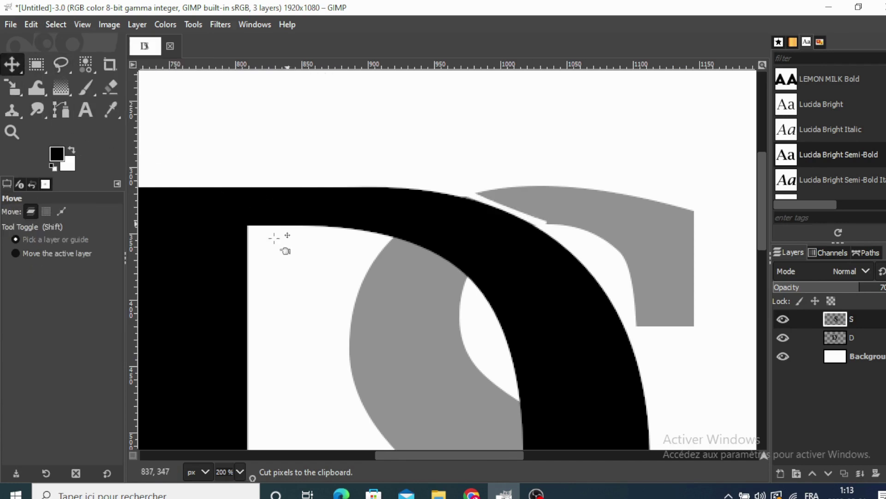
- Trace a four-point curved path hugging the inner edge of the D's curve
click(60, 110)
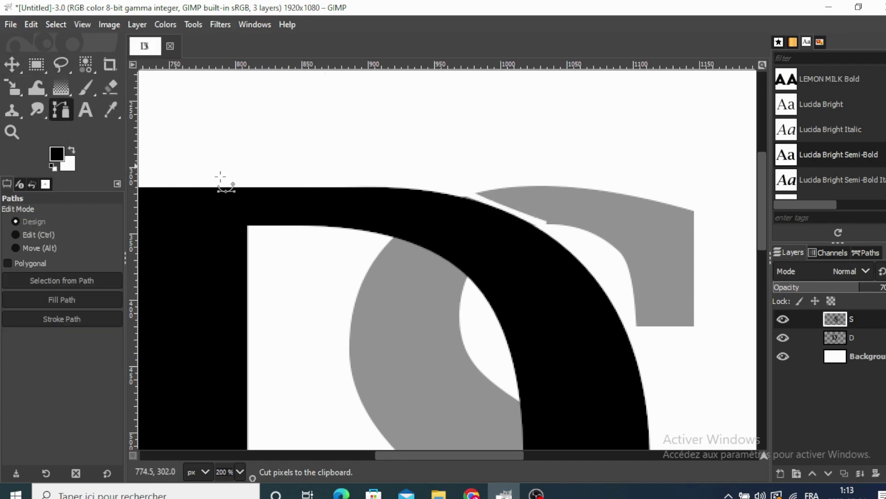
click(391, 237)
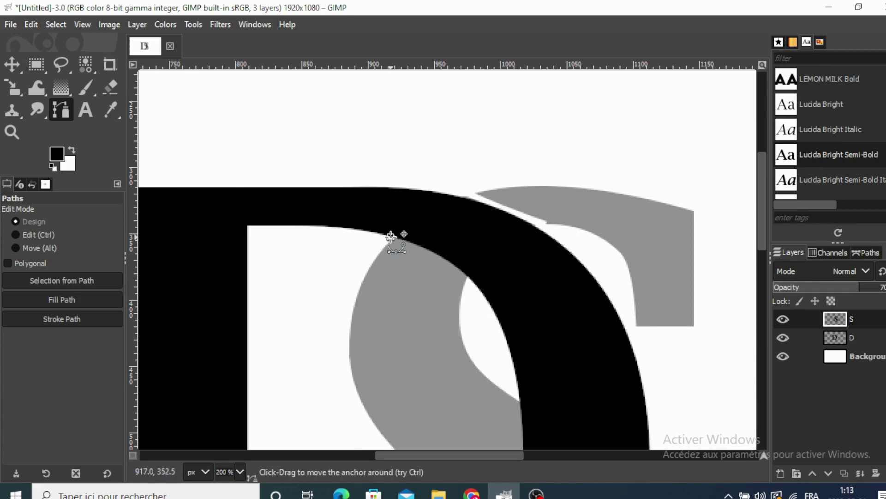
click(468, 278)
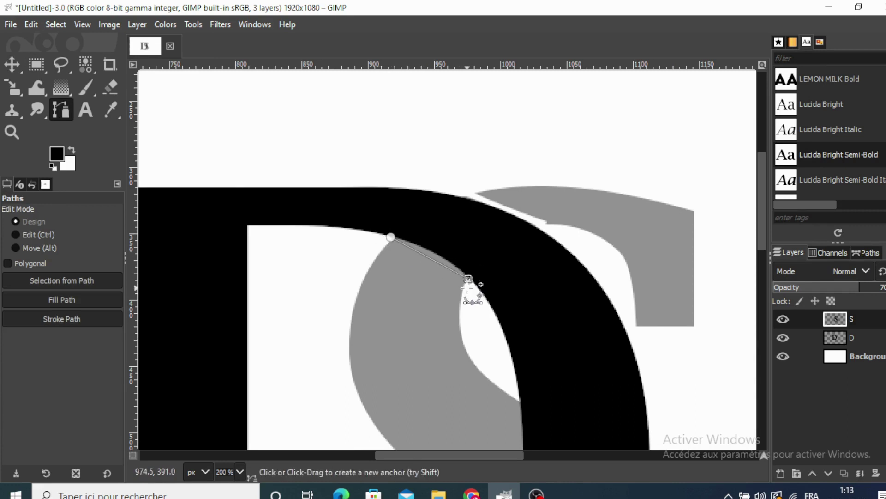
click(467, 287)
click(384, 248)
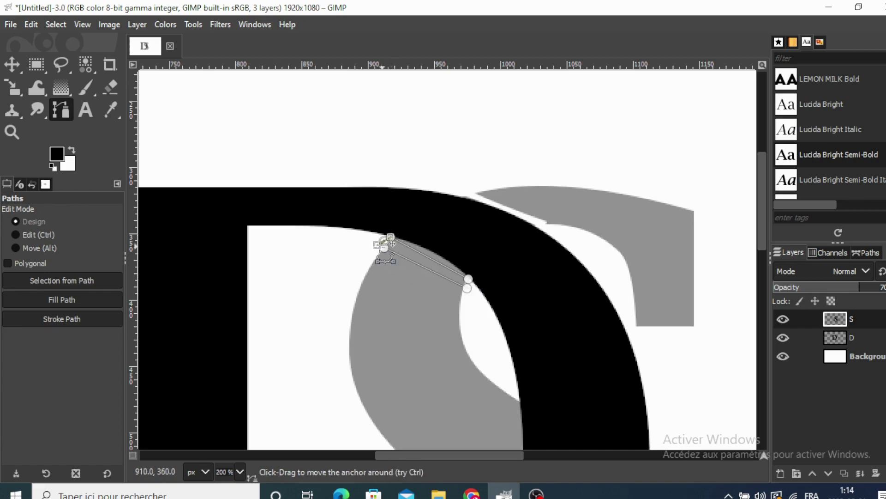
drag(391, 237, 430, 250)
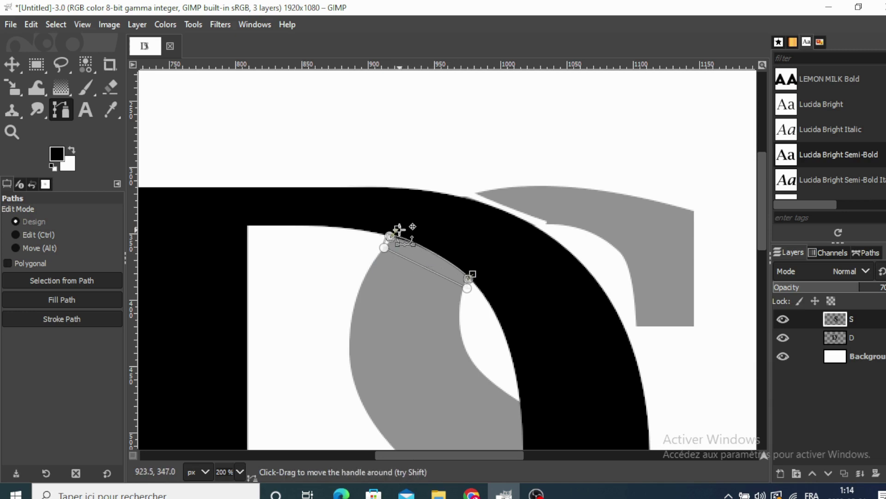
drag(397, 229, 395, 230)
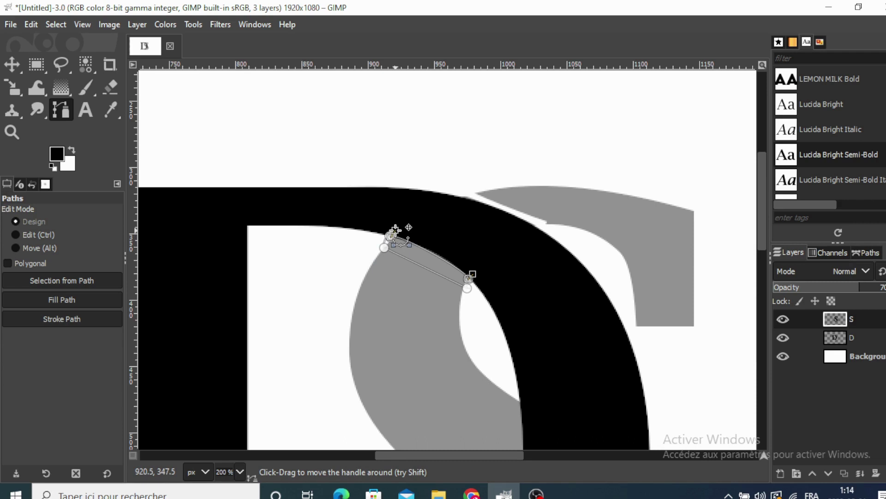
drag(422, 262, 422, 253)
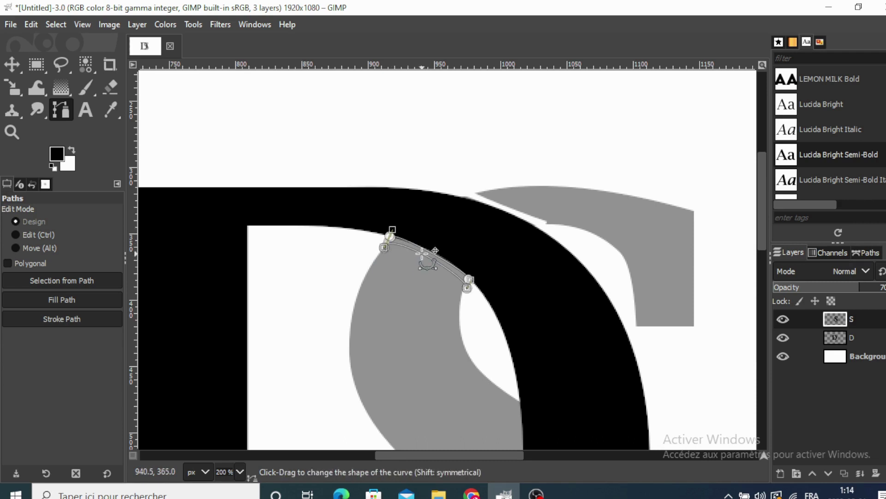
- Cut the path's selection out of the S layer and clear the selection
click(90, 281)
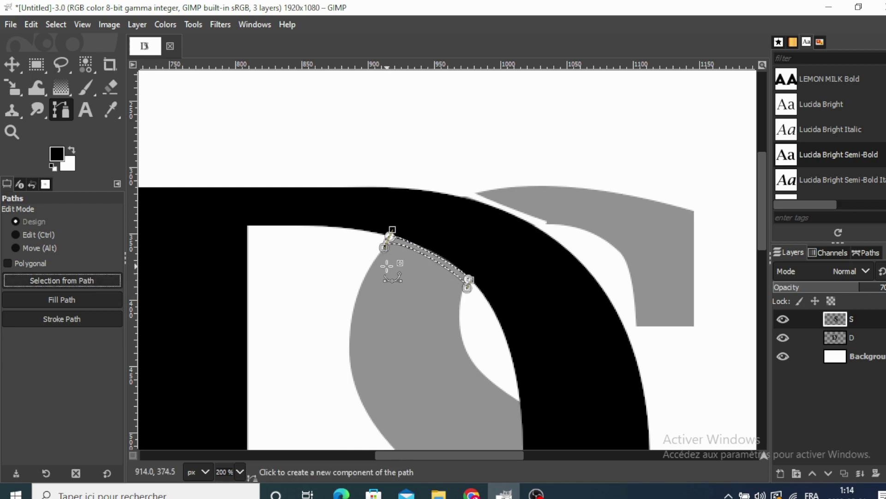
right_click(431, 253)
mouse_move(459, 292)
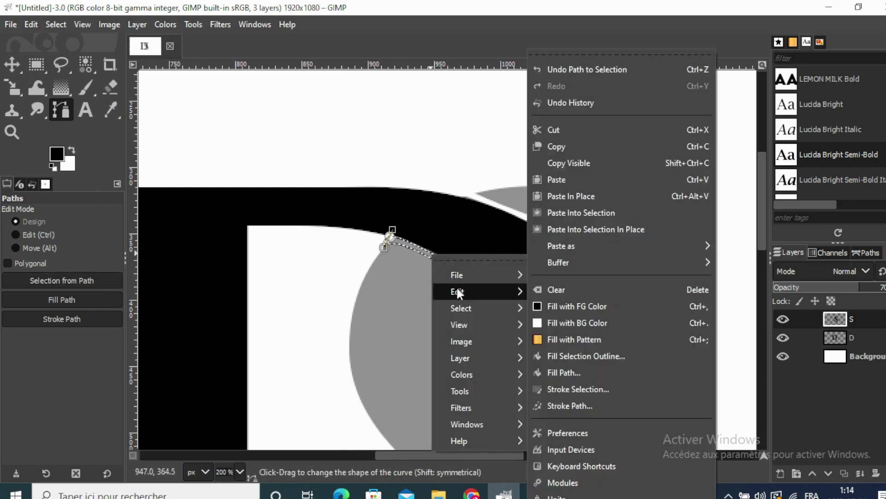
click(556, 130)
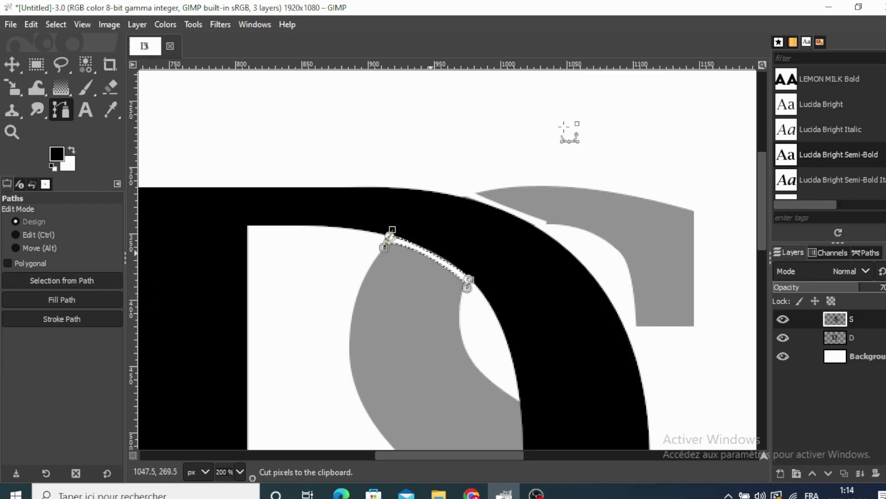
click(13, 67)
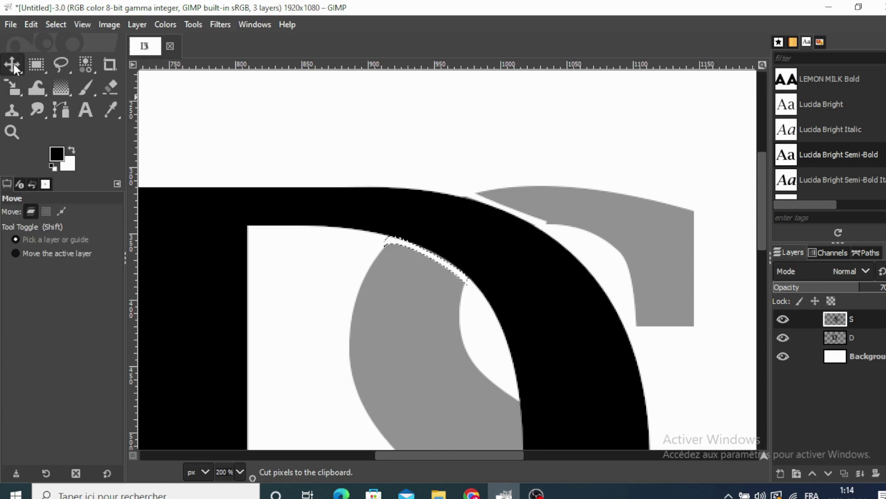
click(54, 25)
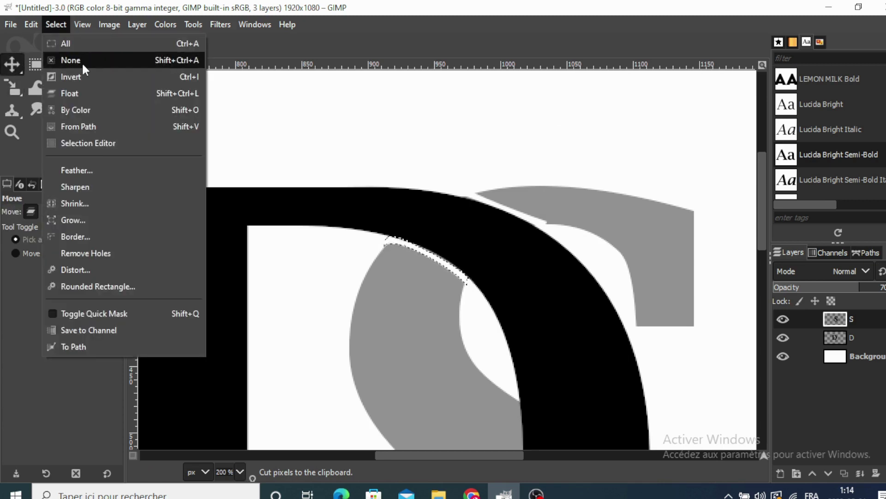
click(81, 62)
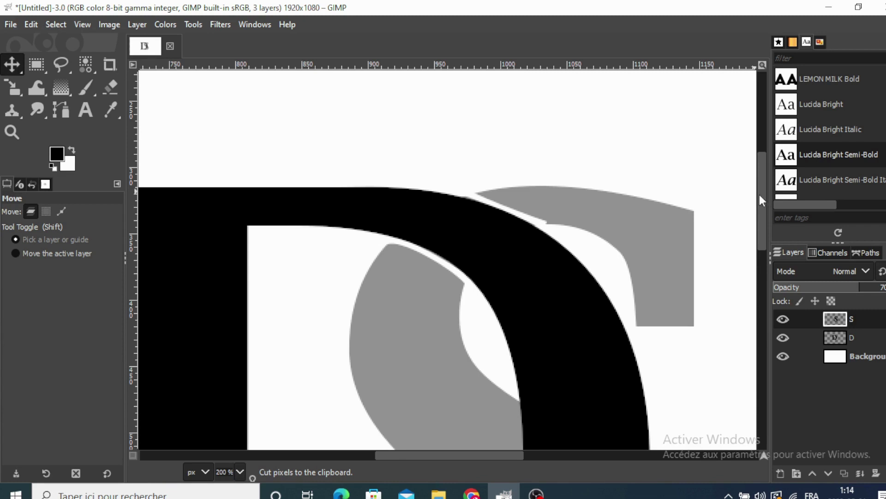
drag(763, 209, 763, 318)
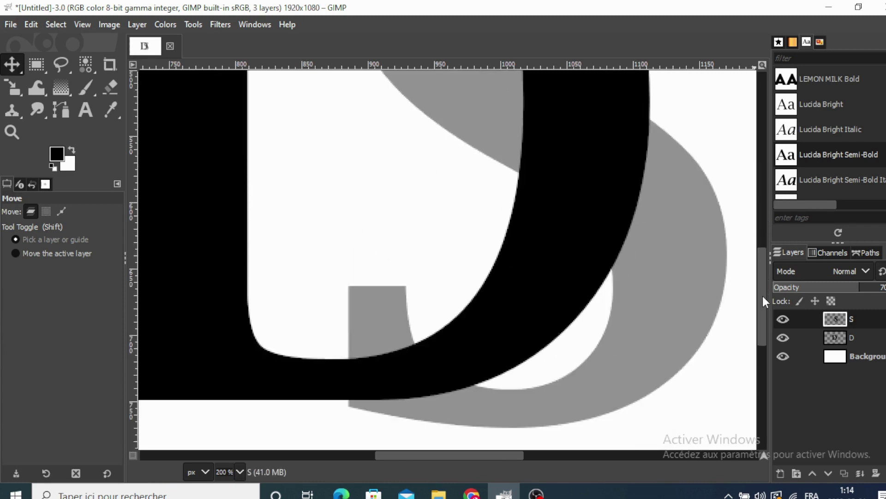
- Trace a curved two-point path along the D's lower inner edge
scroll(762, 317, down, 1)
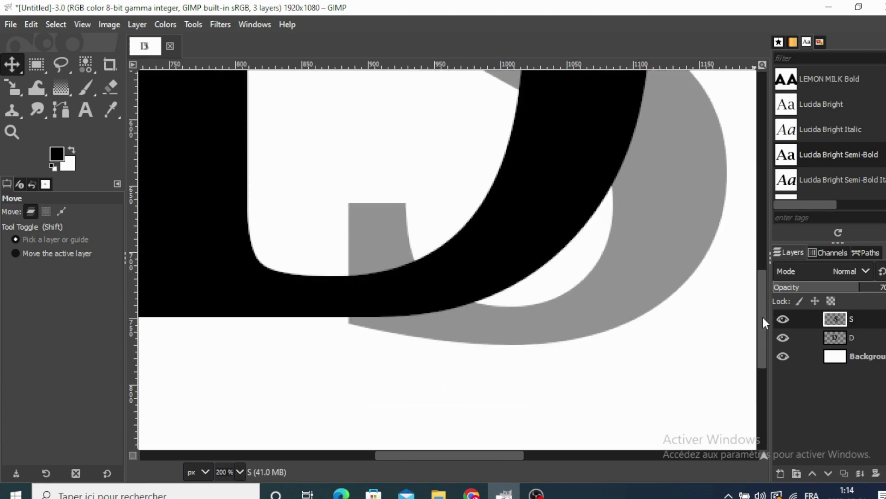
click(61, 110)
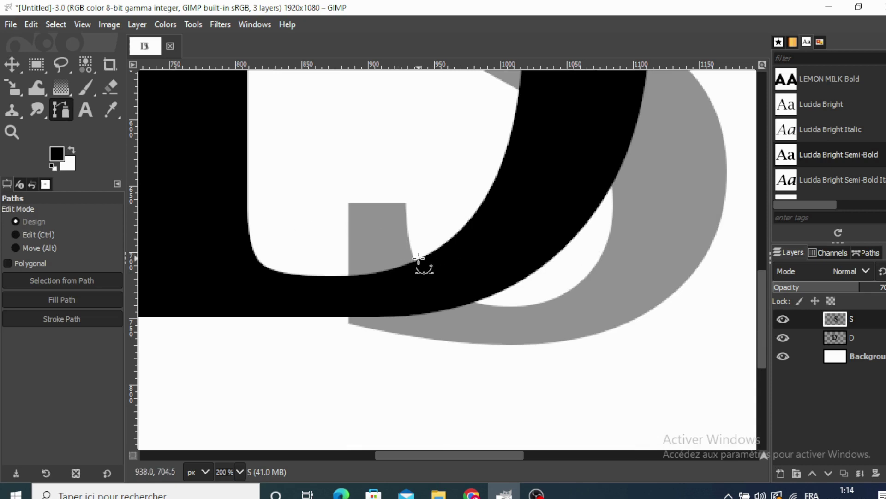
click(418, 259)
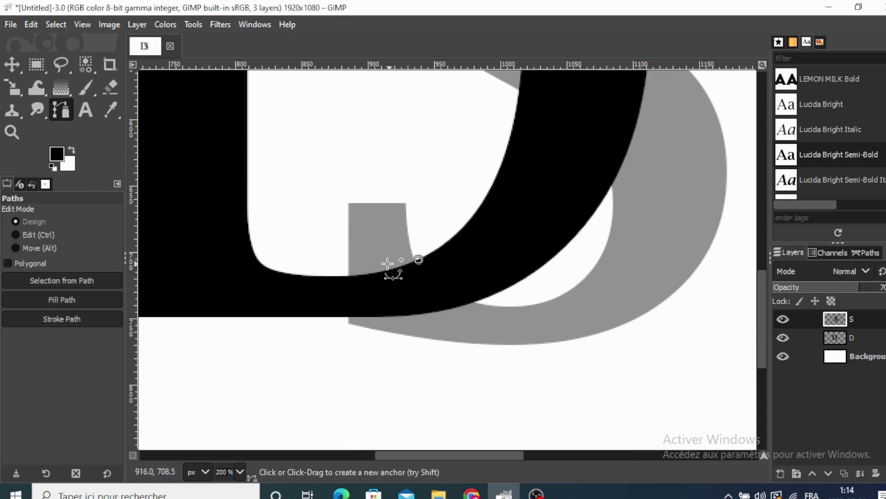
click(338, 276)
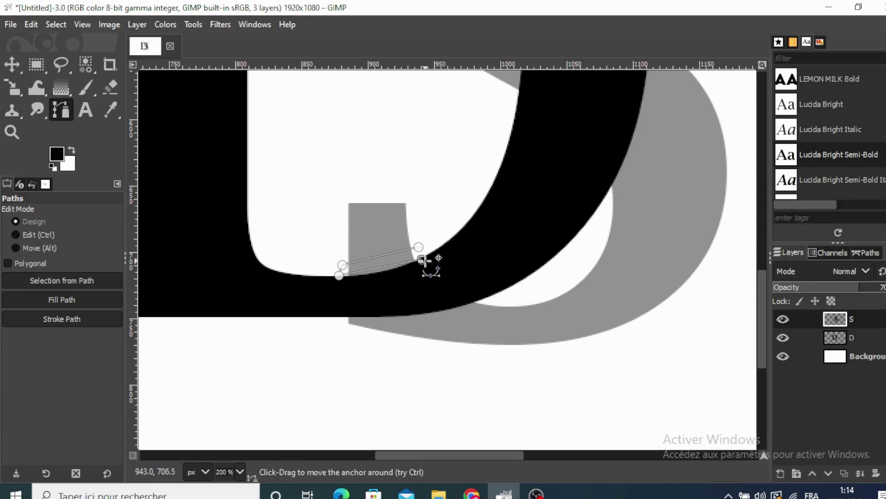
mouse_move(421, 260)
mouse_down()
mouse_move(434, 232)
mouse_move(423, 252)
mouse_up()
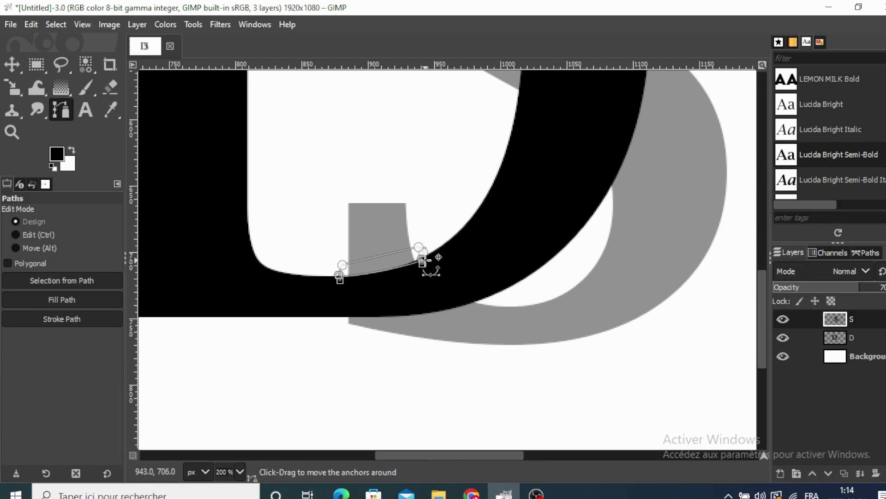
drag(426, 259, 423, 258)
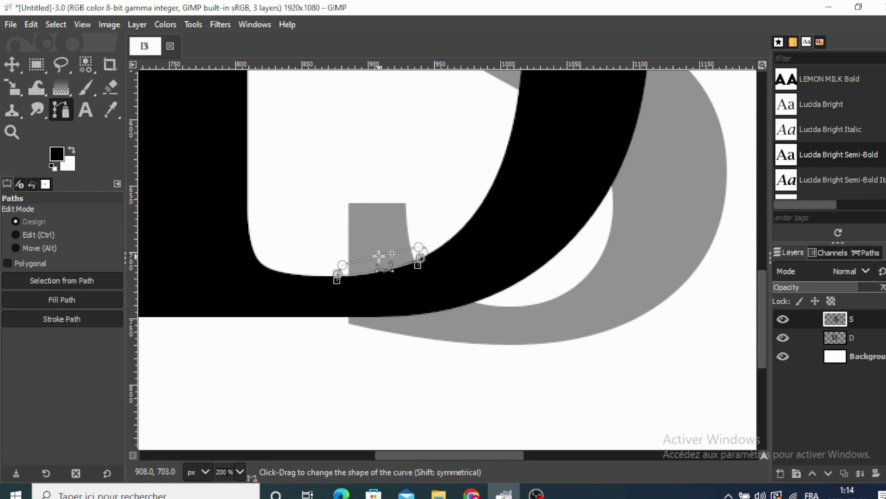
drag(385, 269, 385, 264)
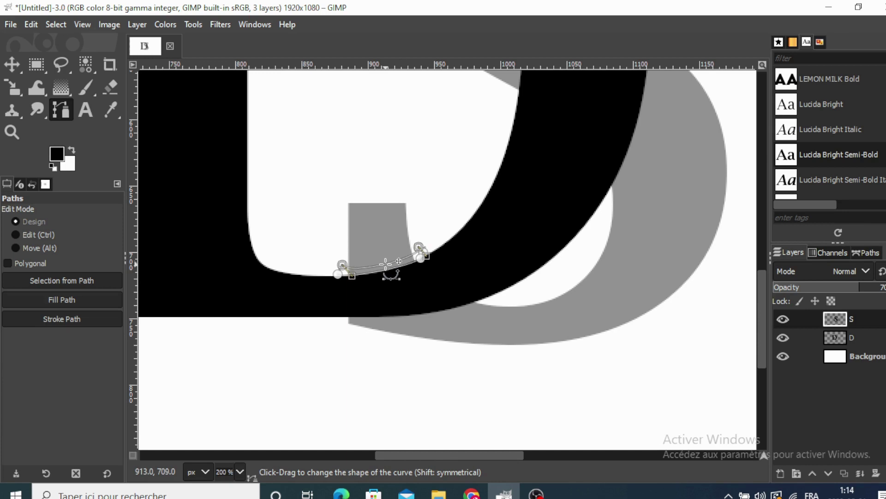
- Turn the path into a selection, cut that sliver from the S layer, and deselect
click(59, 278)
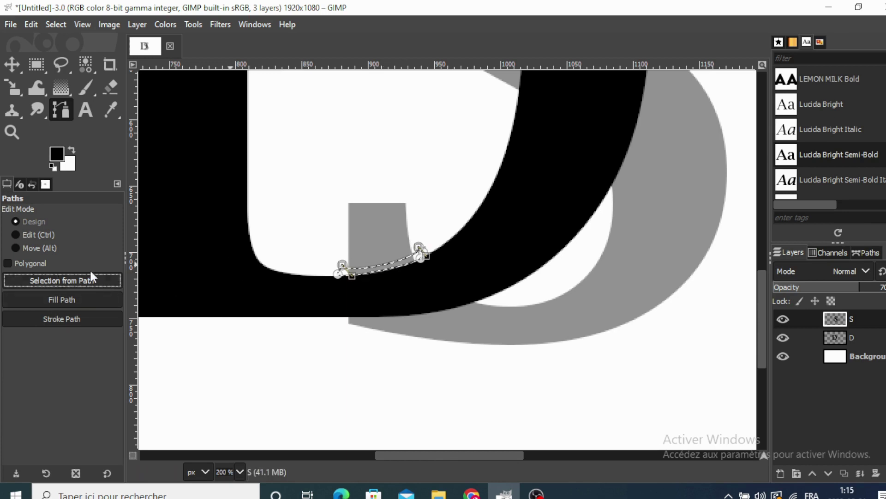
right_click(382, 264)
mouse_move(423, 302)
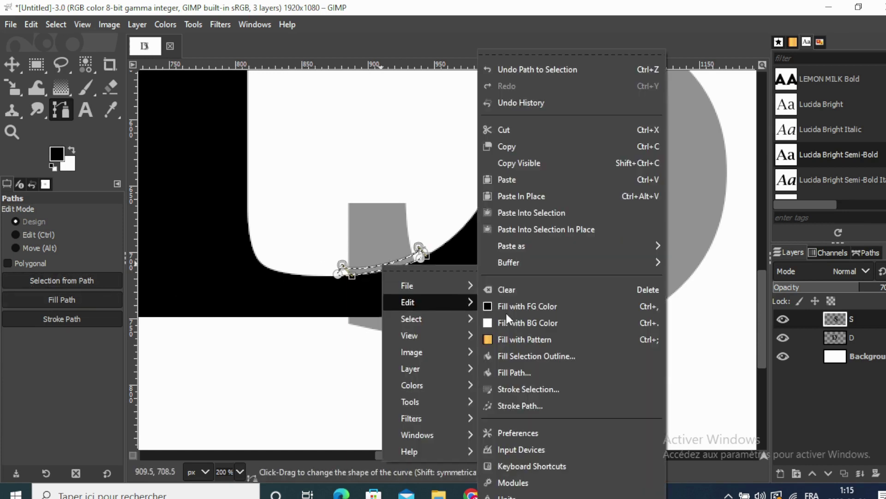
click(535, 128)
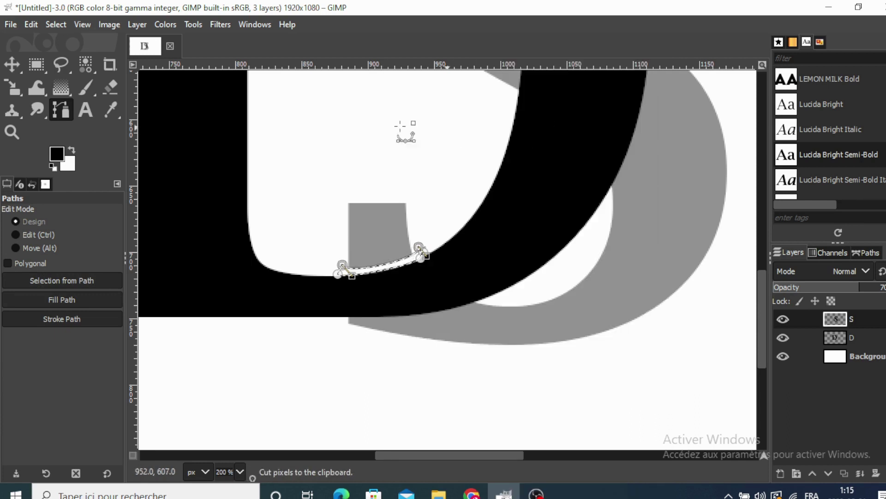
click(12, 63)
click(55, 25)
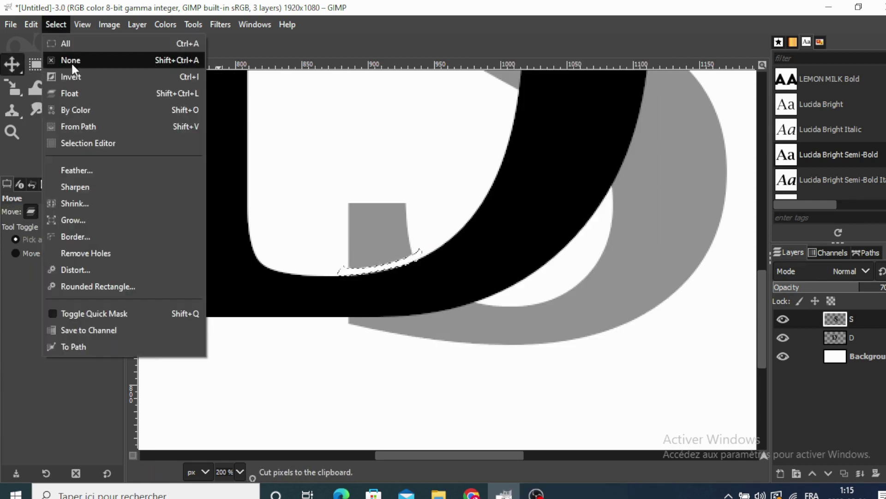
click(73, 64)
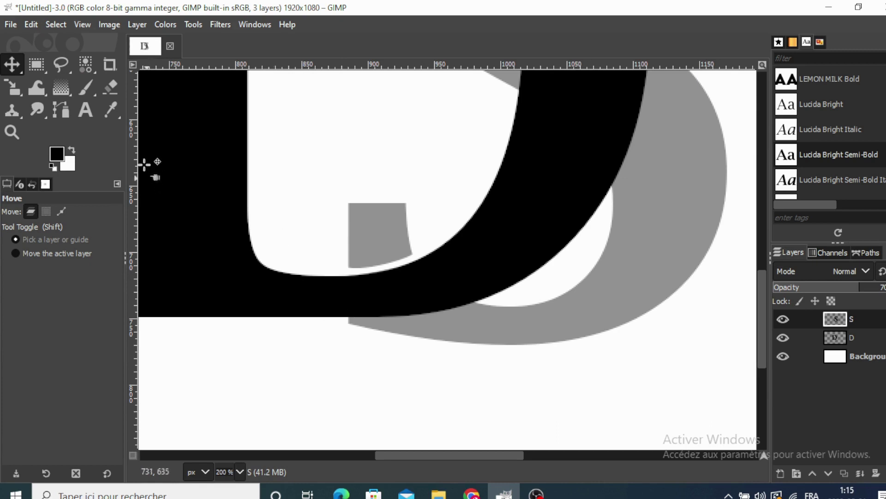
- Place three anchors along the D's bottom edge and bend the lower segment along the S's edge
click(86, 111)
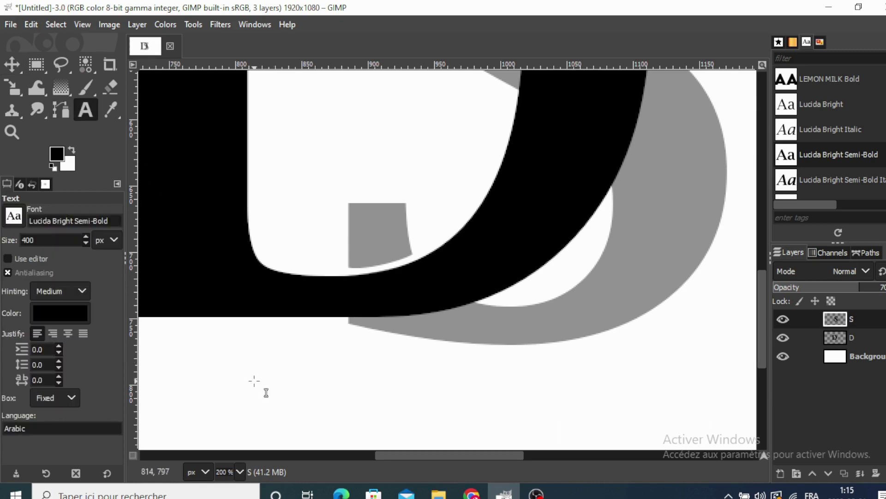
click(54, 108)
click(486, 299)
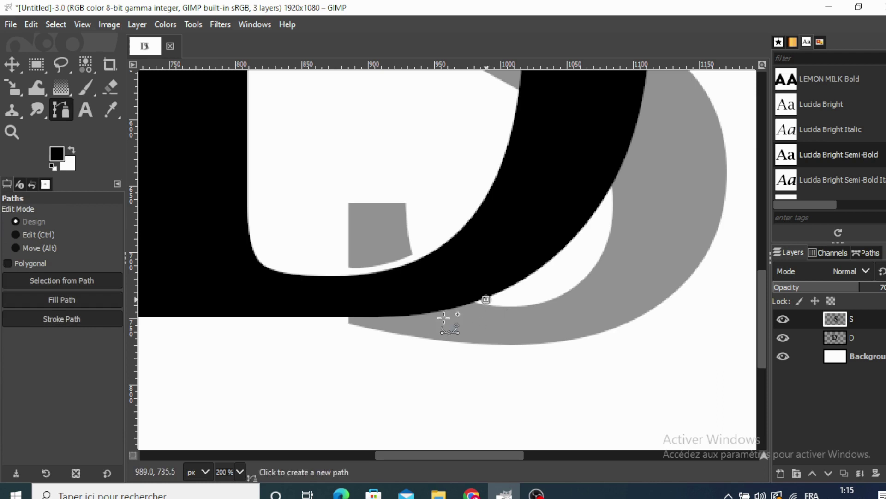
click(339, 318)
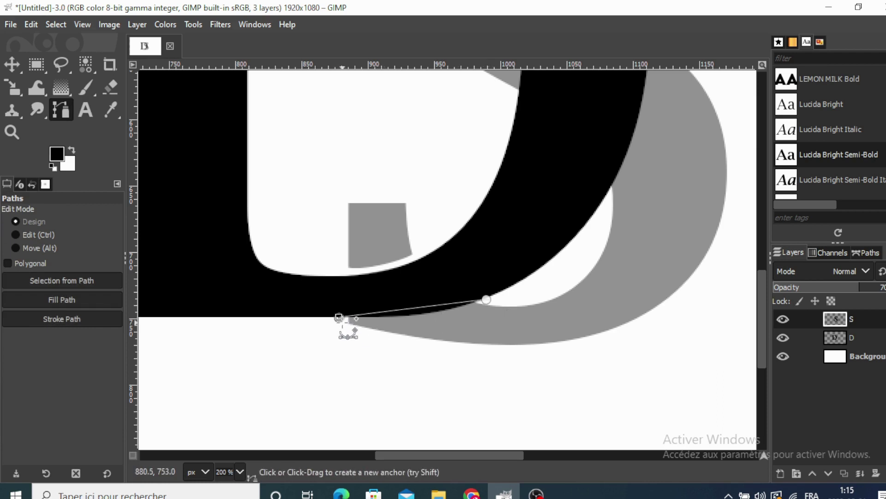
click(505, 301)
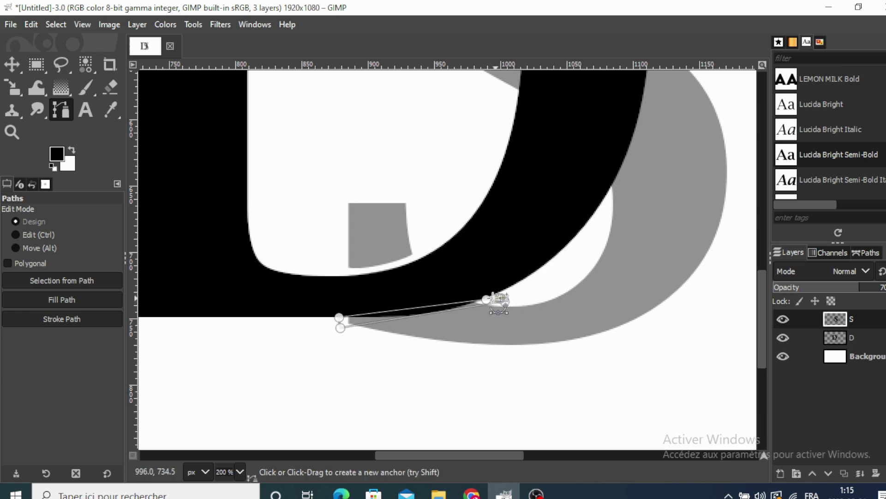
click(424, 318)
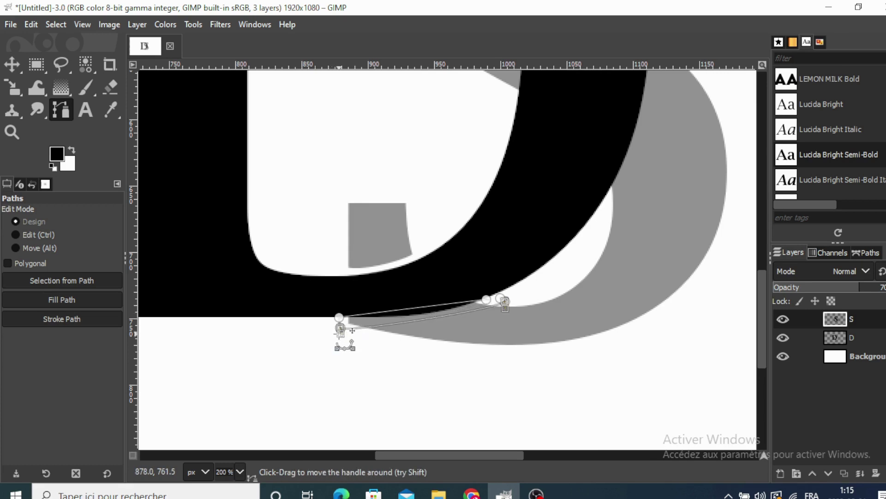
drag(341, 330, 322, 332)
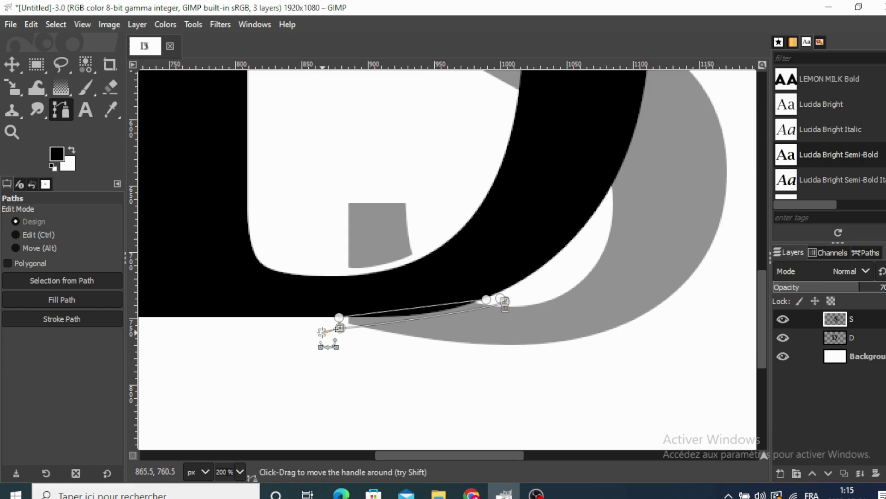
click(403, 309)
mouse_move(403, 308)
mouse_down()
mouse_move(404, 318)
mouse_move(353, 319)
mouse_up()
- Fine-tune the left and right anchors and the lower curve to hug the D's bottom edge
click(486, 299)
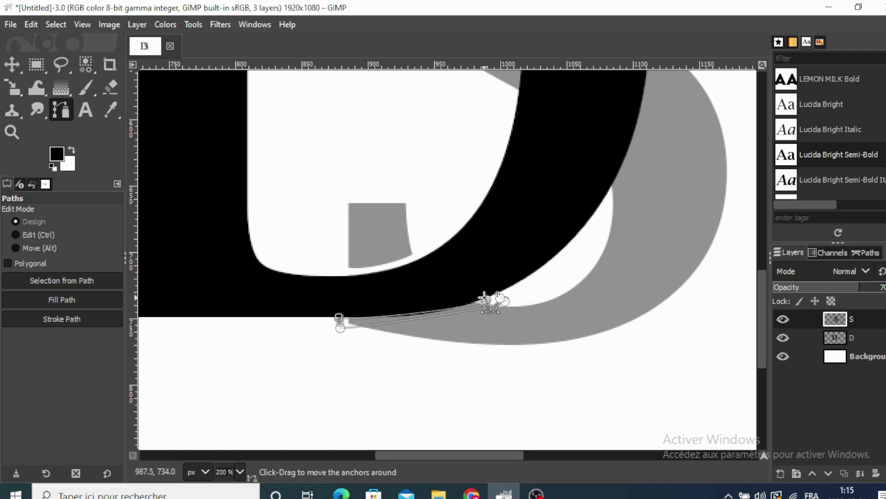
drag(485, 299, 486, 299)
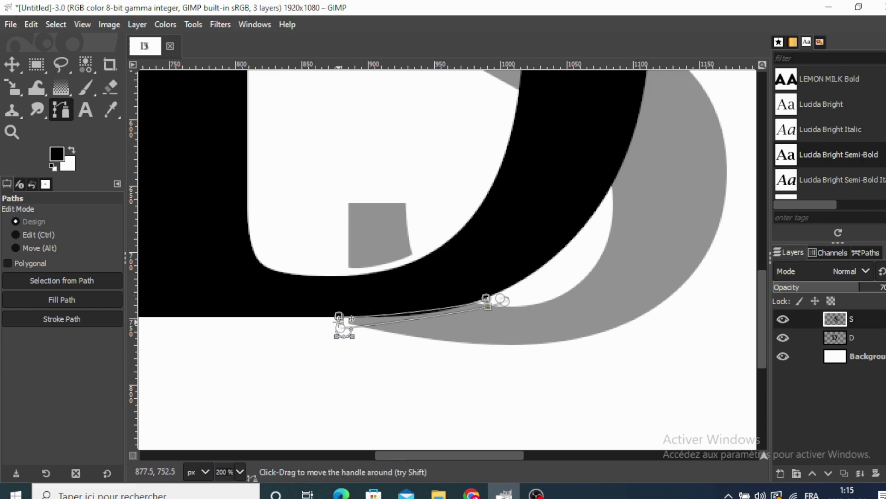
click(338, 318)
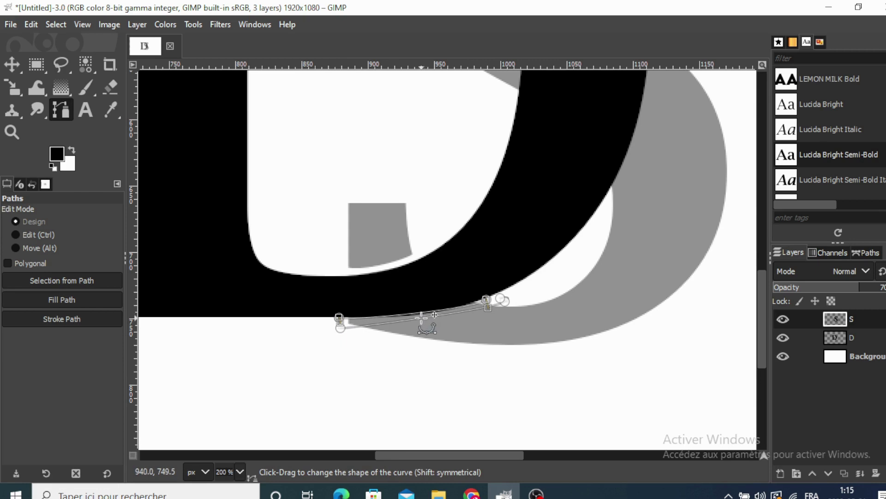
drag(421, 316, 419, 314)
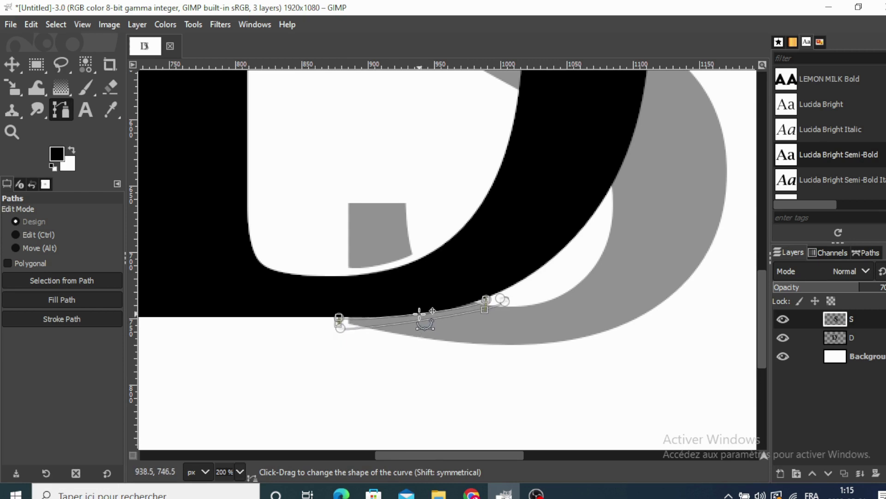
click(339, 319)
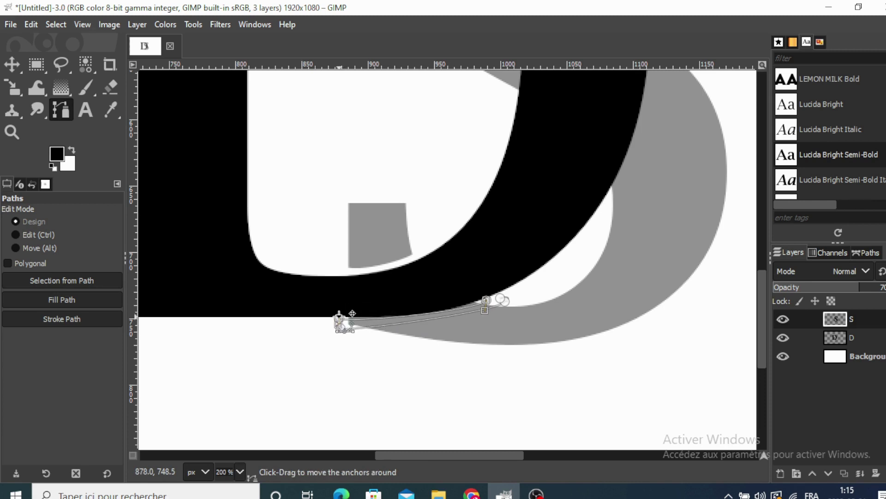
drag(339, 318, 341, 317)
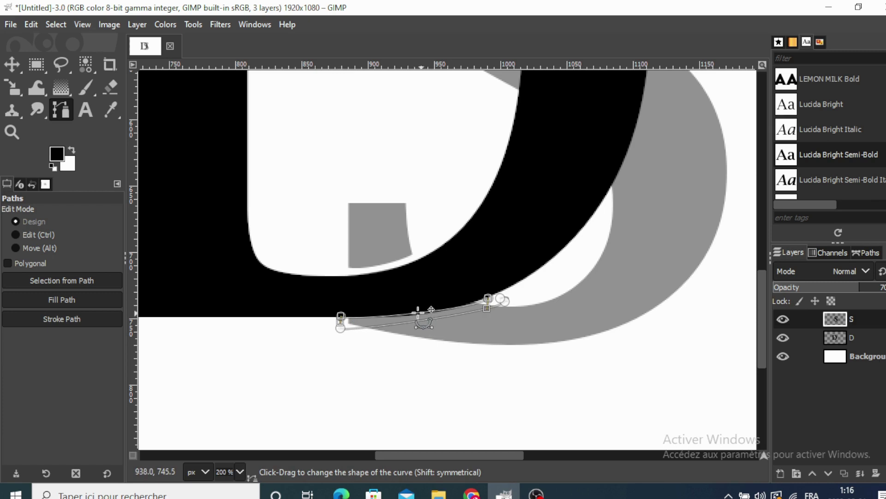
drag(415, 312, 414, 314)
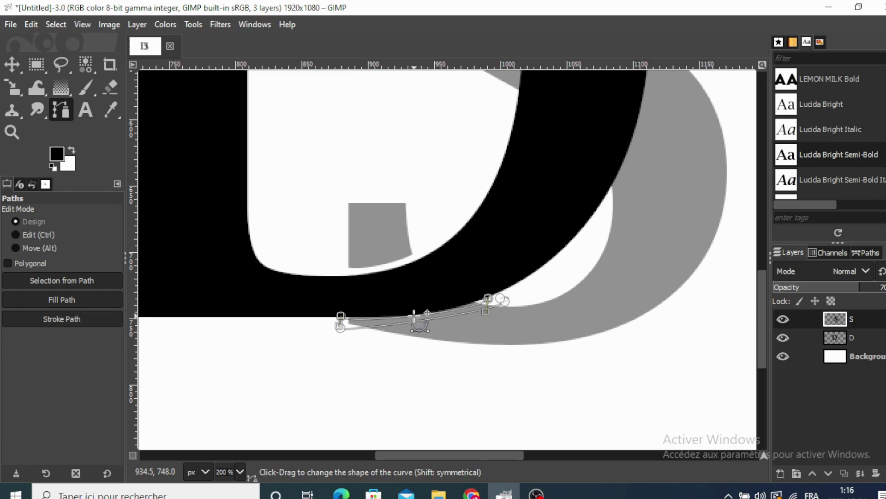
click(344, 325)
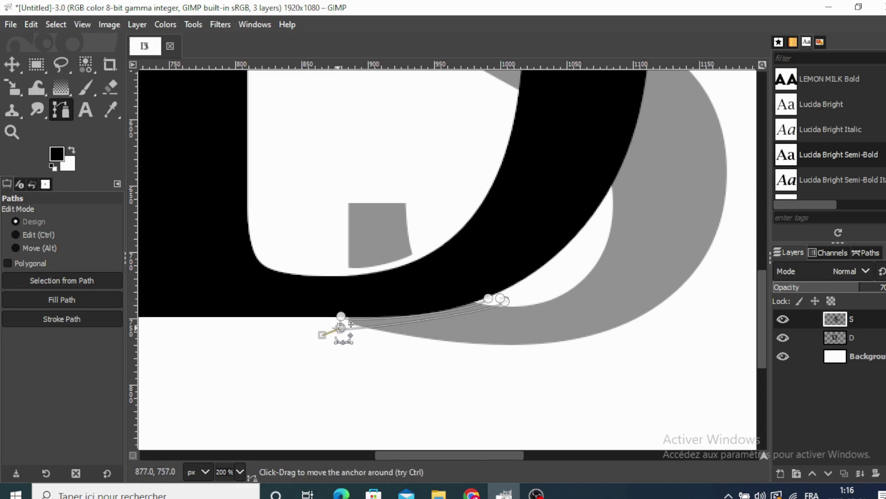
mouse_move(341, 326)
mouse_down()
mouse_move(332, 322)
mouse_move(342, 317)
mouse_up()
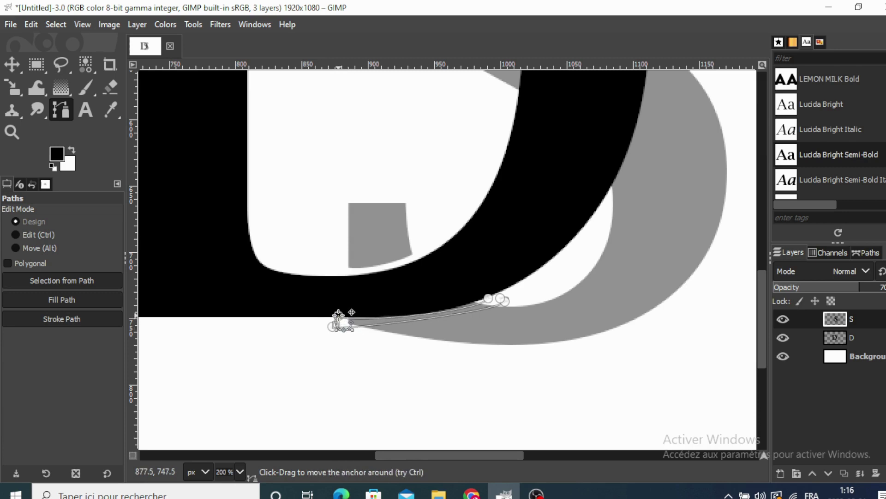
click(489, 297)
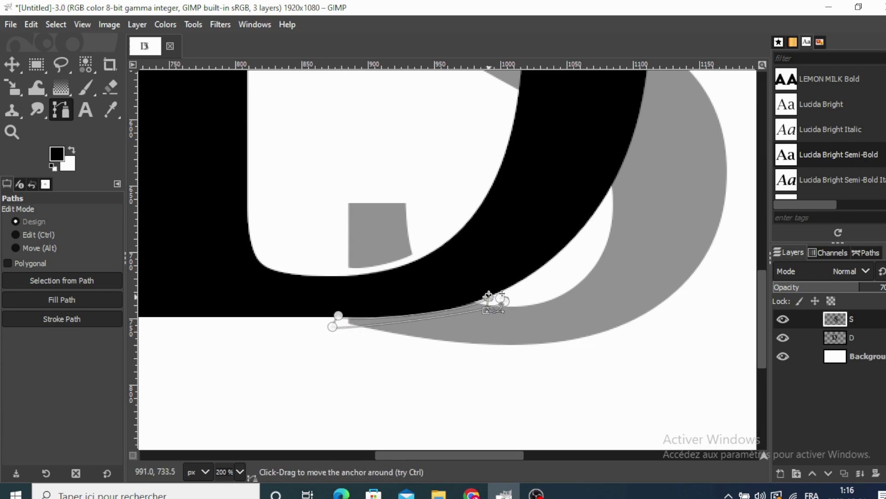
drag(488, 296, 488, 295)
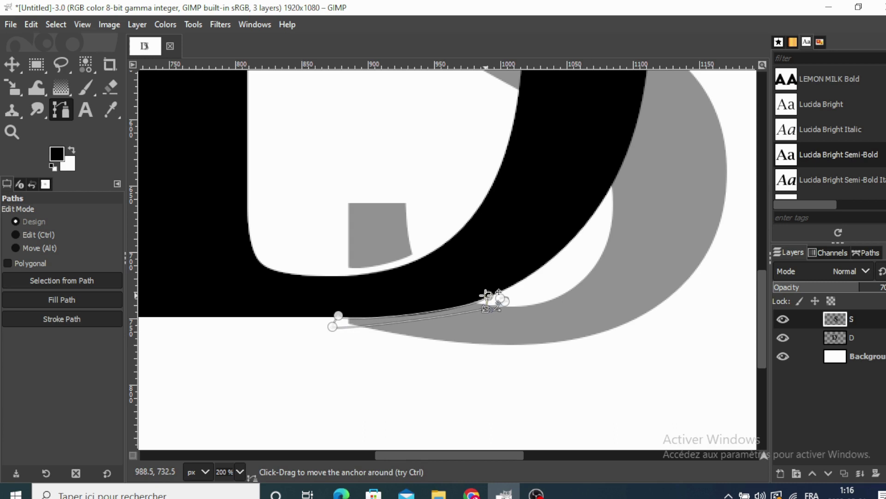
- Turn the traced path into a selection, cut it from the S layer, and deselect
click(65, 278)
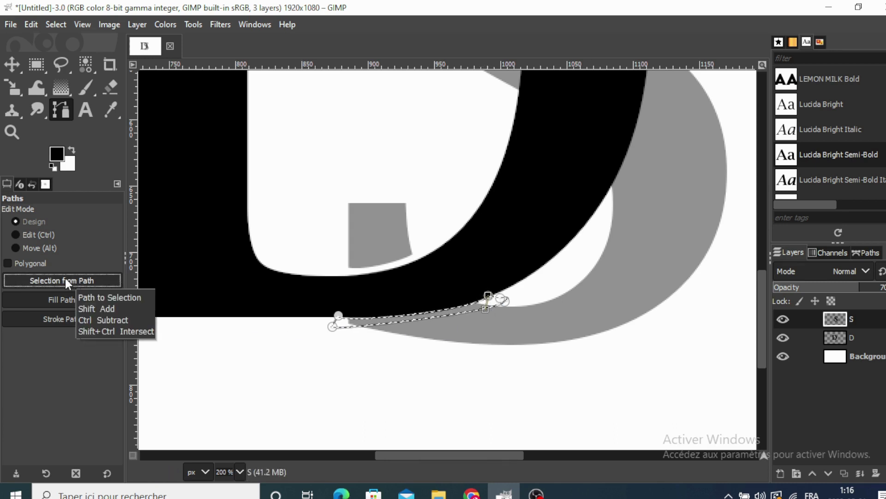
click(35, 21)
click(59, 110)
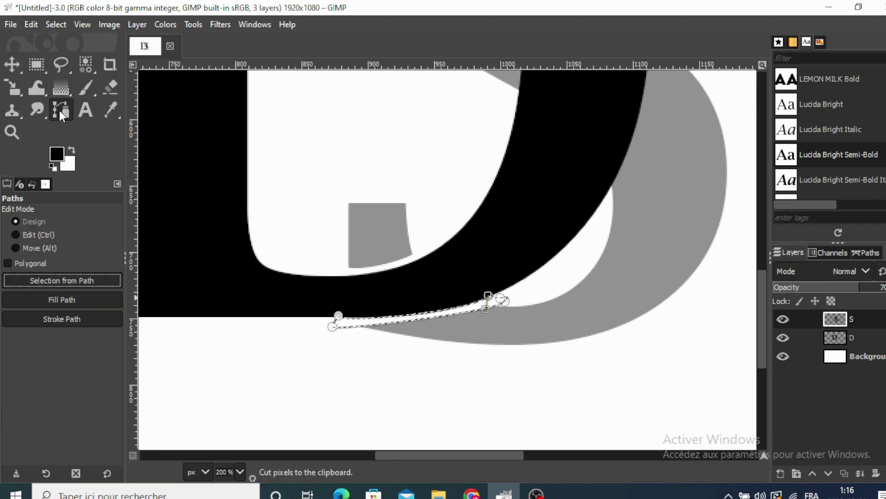
click(54, 21)
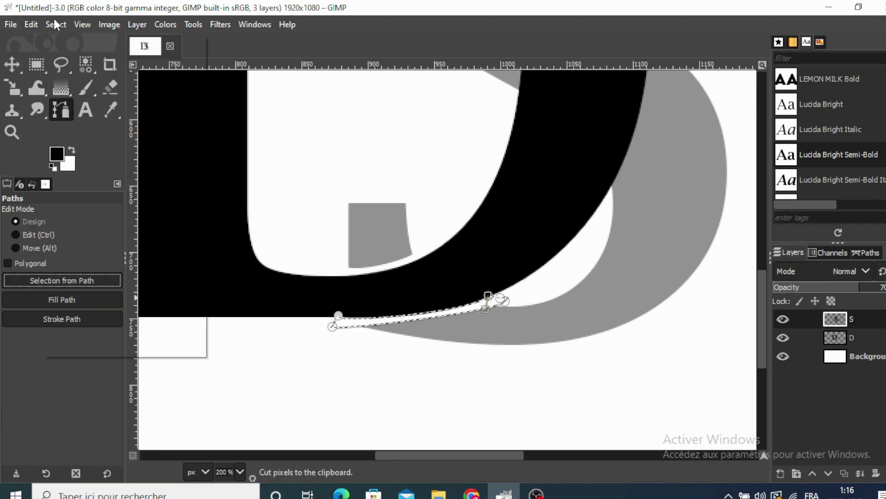
click(73, 60)
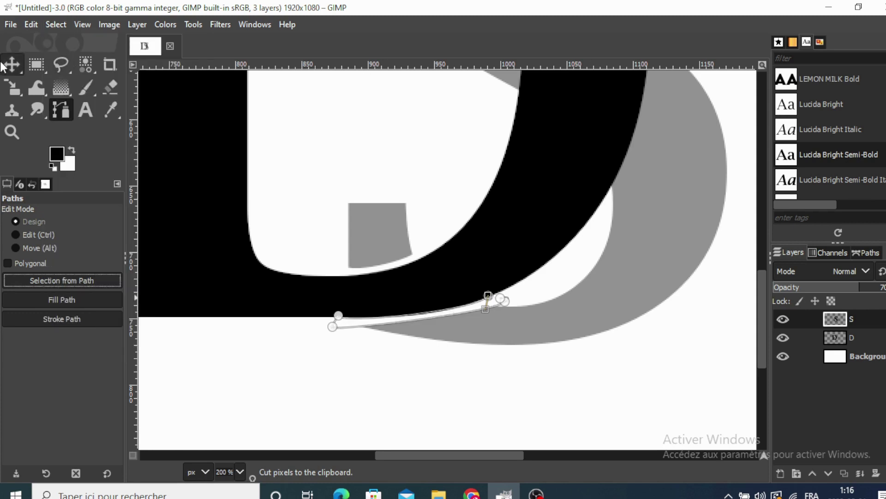
click(17, 55)
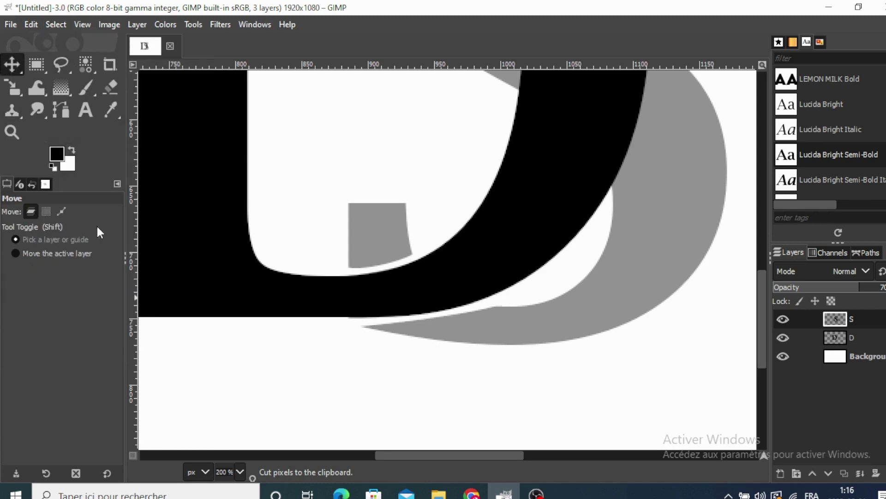
click(240, 471)
- Zoom out to 50%, set the S layer back to 100% opacity, then zoom in to 200%
click(235, 420)
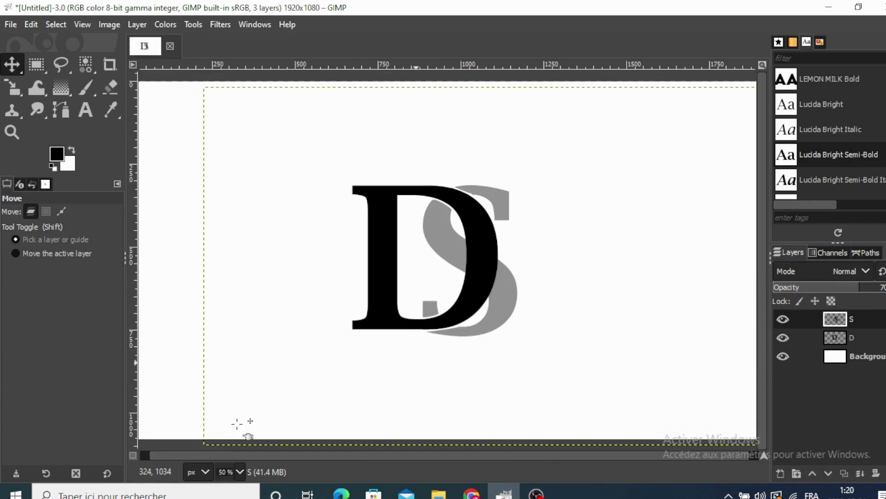
click(841, 337)
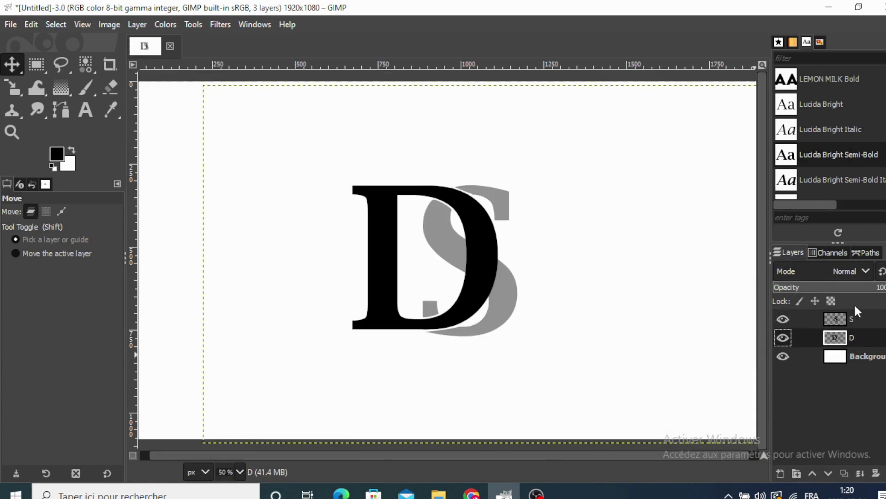
key(Up)
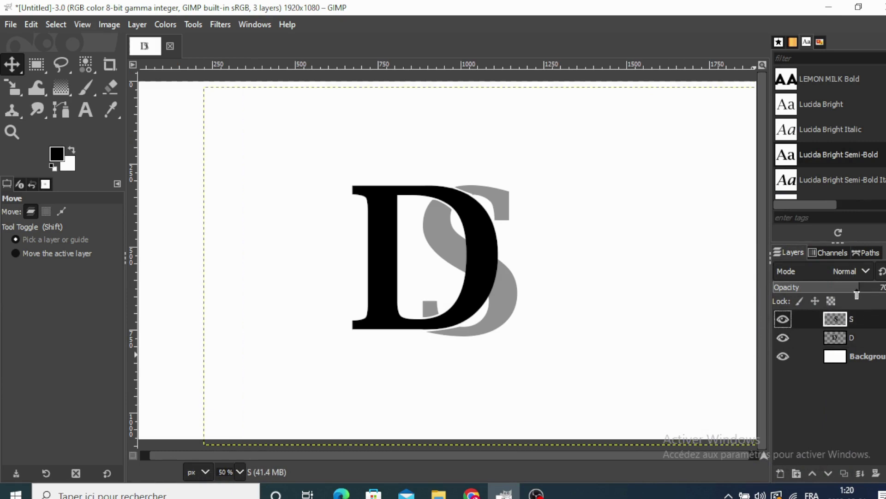
drag(857, 294, 878, 293)
click(865, 342)
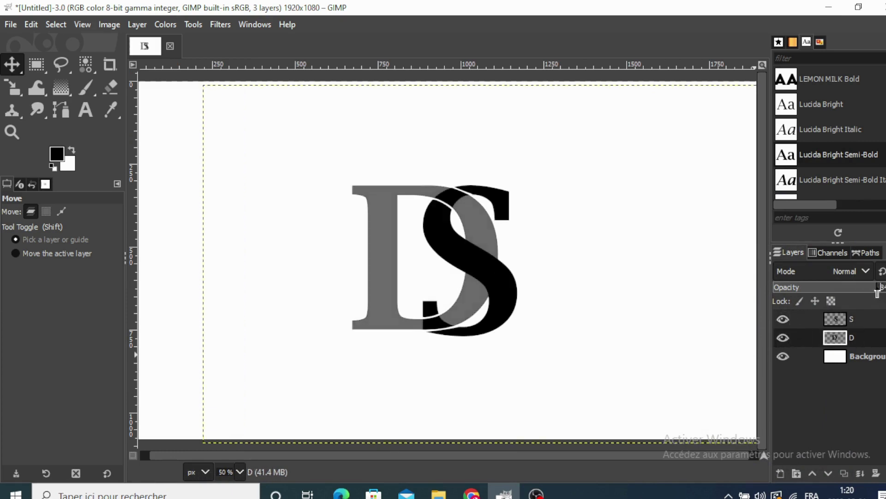
click(240, 472)
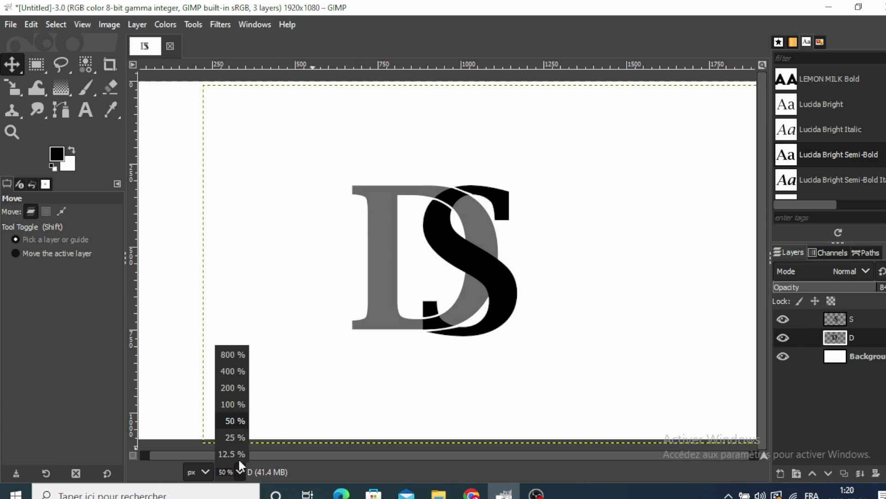
click(234, 390)
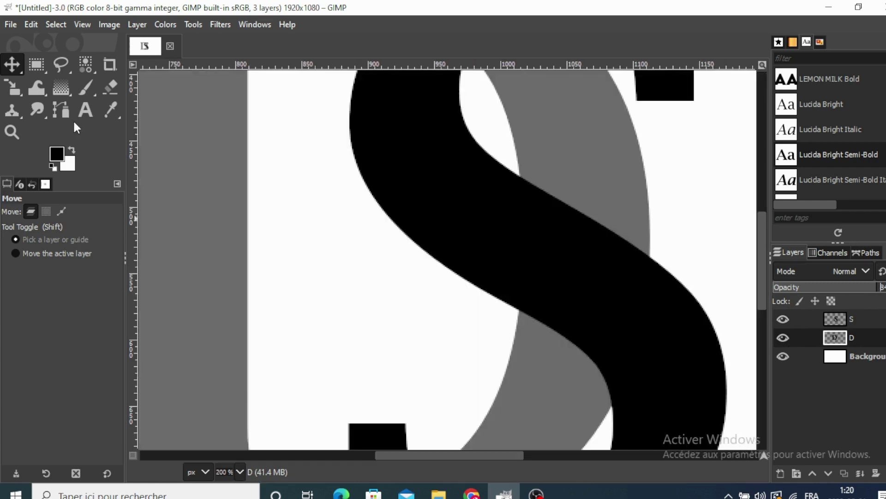
- Trace a narrow path hugging the S's upper diagonal edge where it crosses the grey D
click(61, 110)
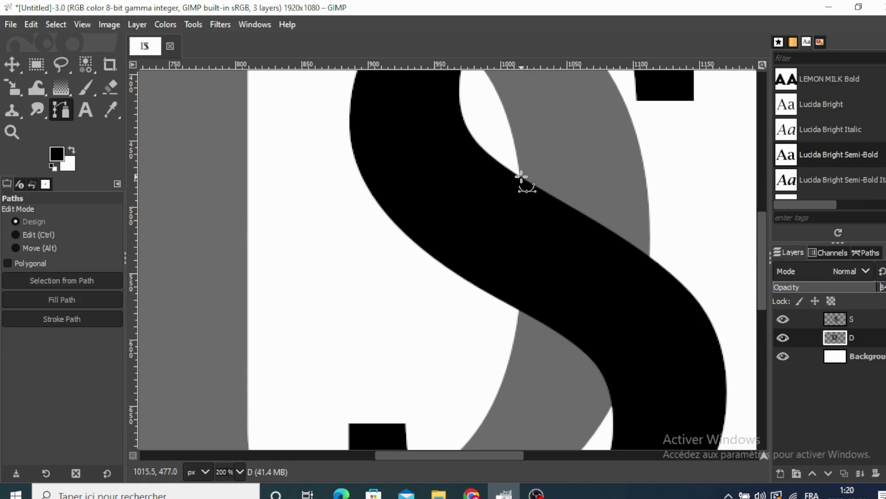
click(520, 176)
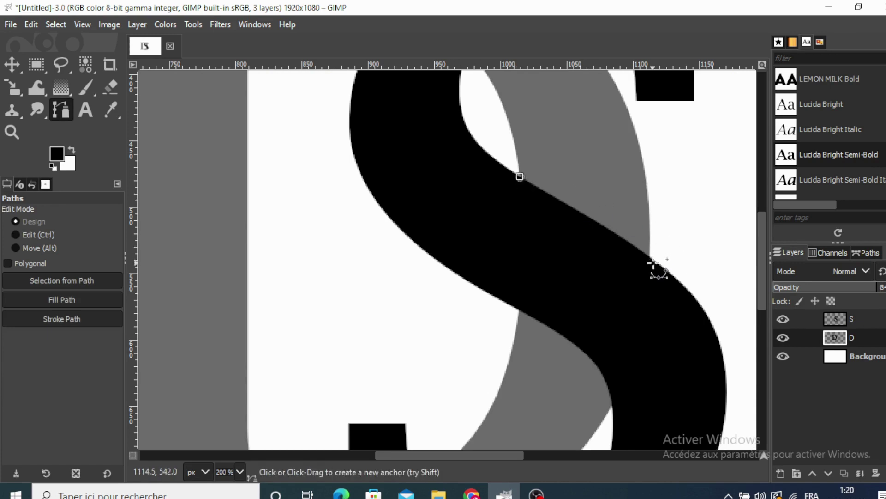
drag(655, 262, 661, 241)
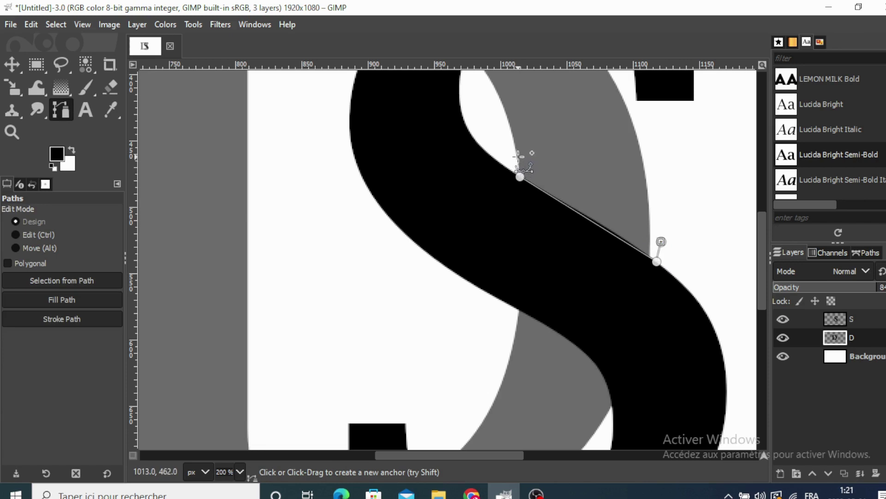
mouse_move(520, 177)
mouse_down()
mouse_move(517, 155)
mouse_move(511, 162)
mouse_up()
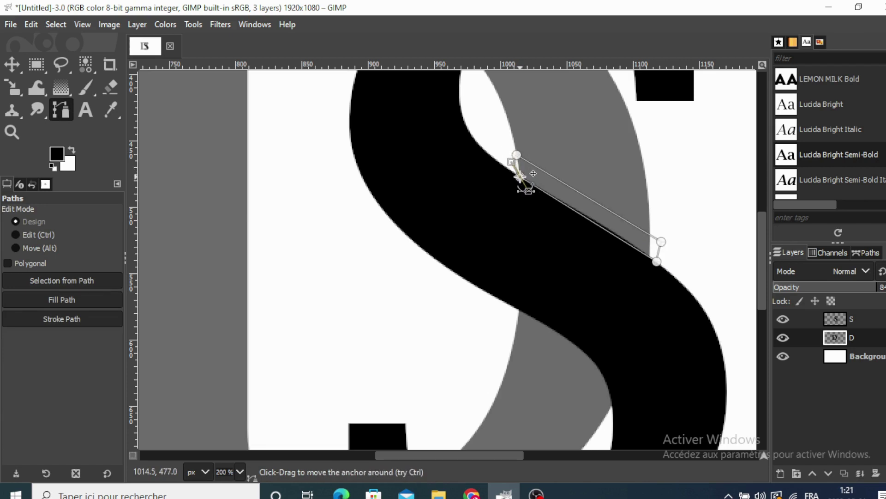
drag(607, 227, 610, 221)
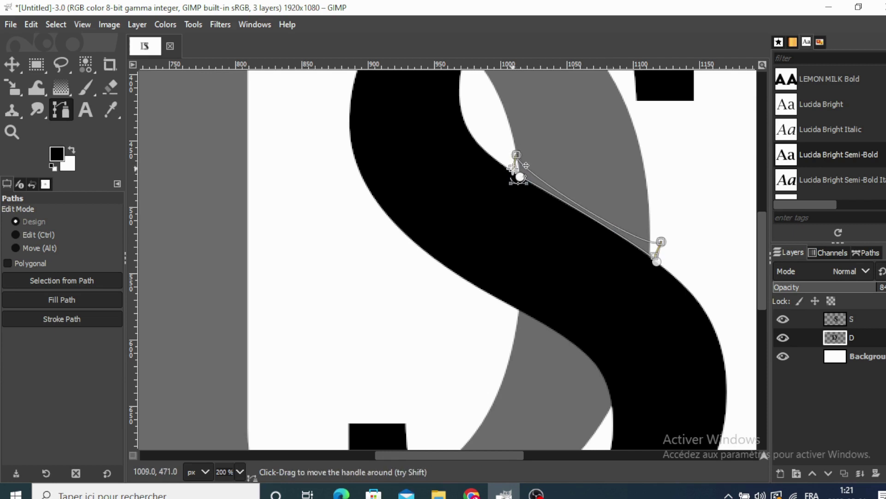
- Convert the path to a selection, cut that sliver out of the D, and deselect
click(73, 278)
right_click(533, 178)
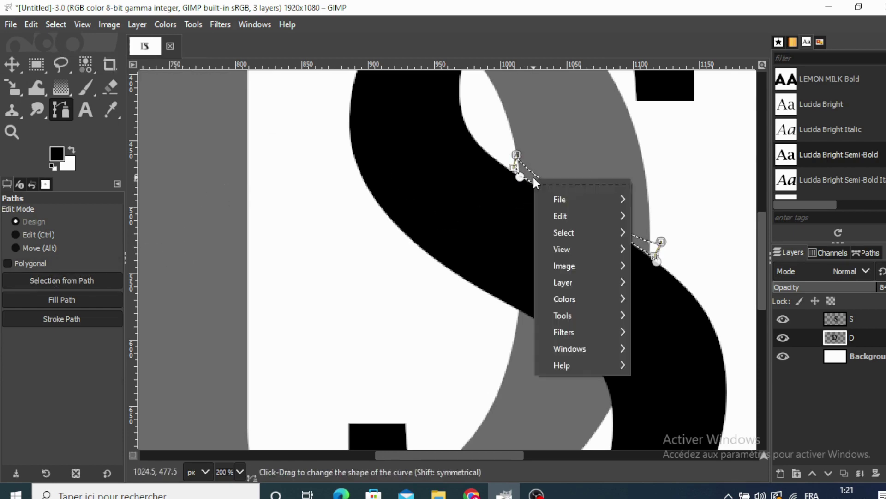
click(669, 129)
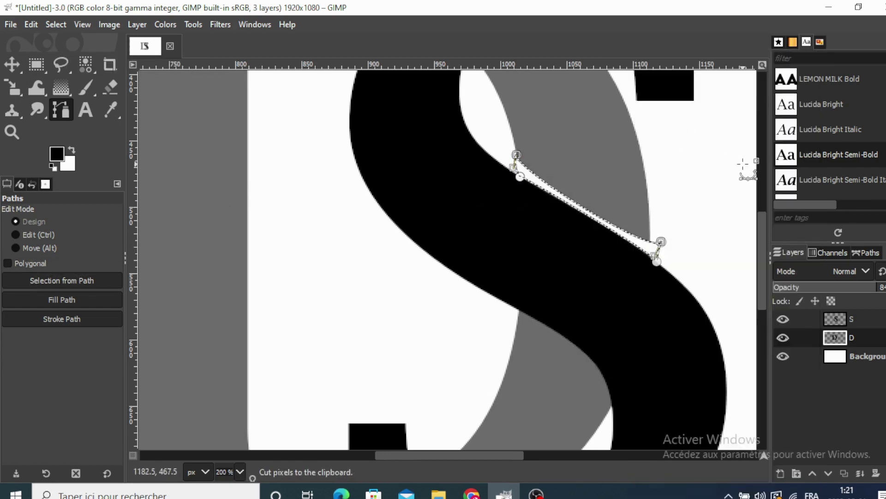
click(53, 21)
click(77, 63)
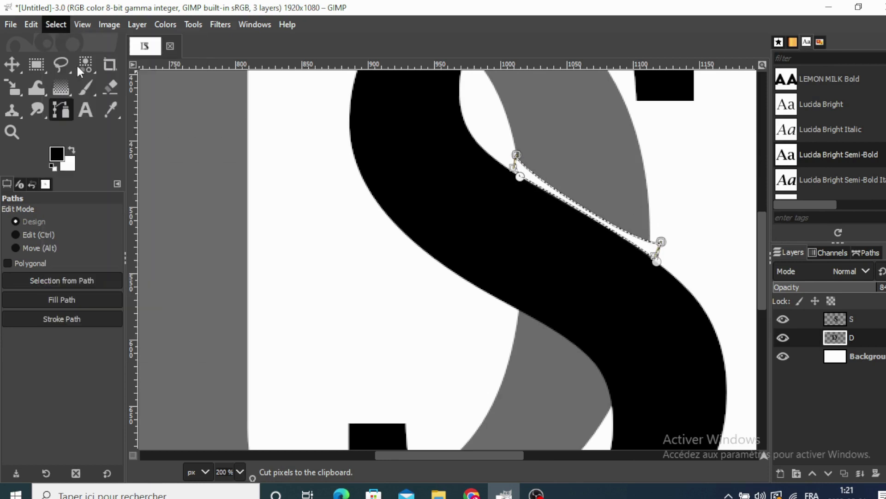
click(12, 64)
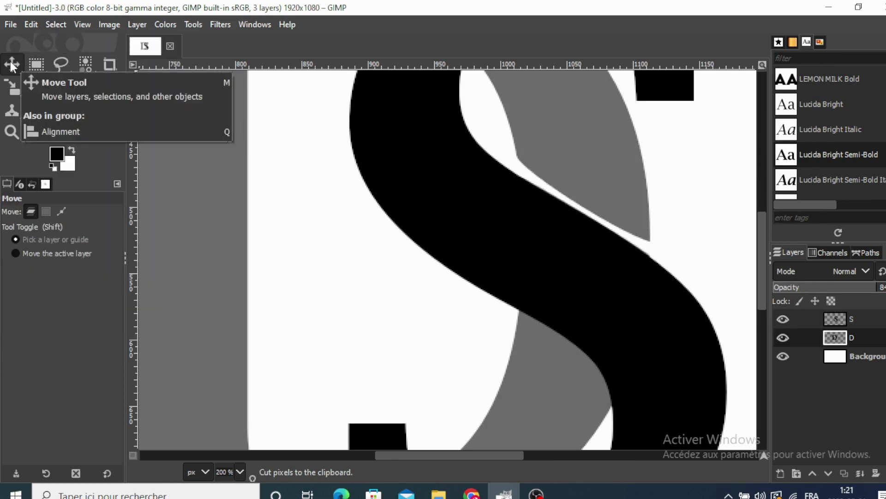
- Start a new path with anchors along the S's lower-left curve across the D
click(61, 109)
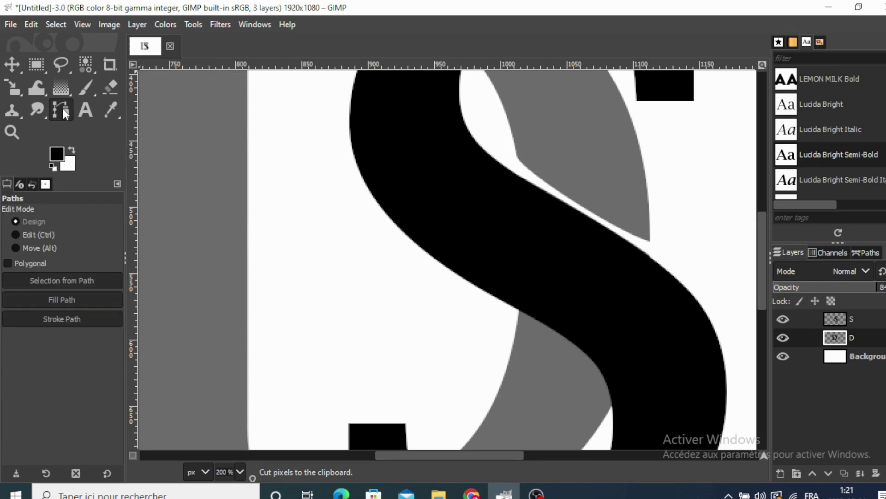
drag(514, 457, 534, 455)
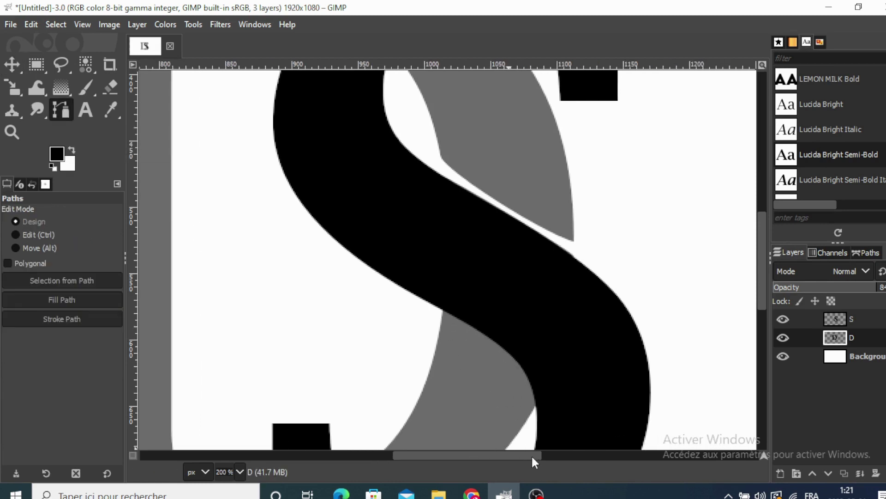
click(429, 305)
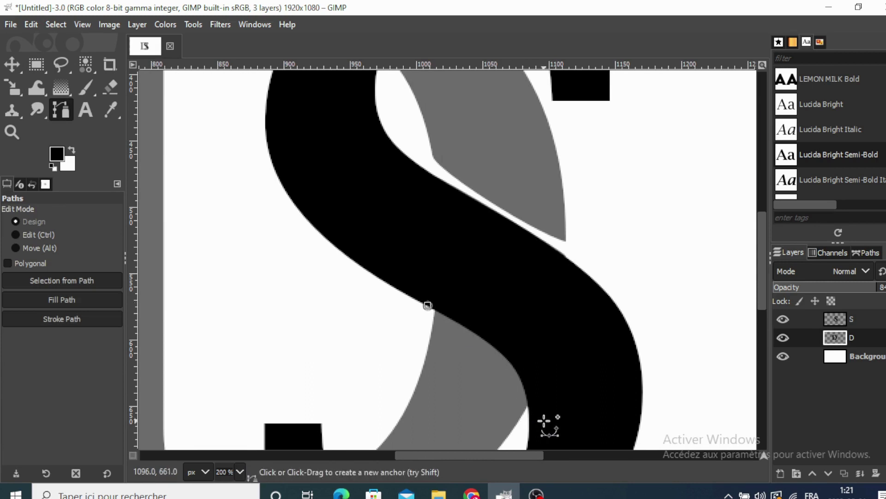
click(529, 413)
click(532, 419)
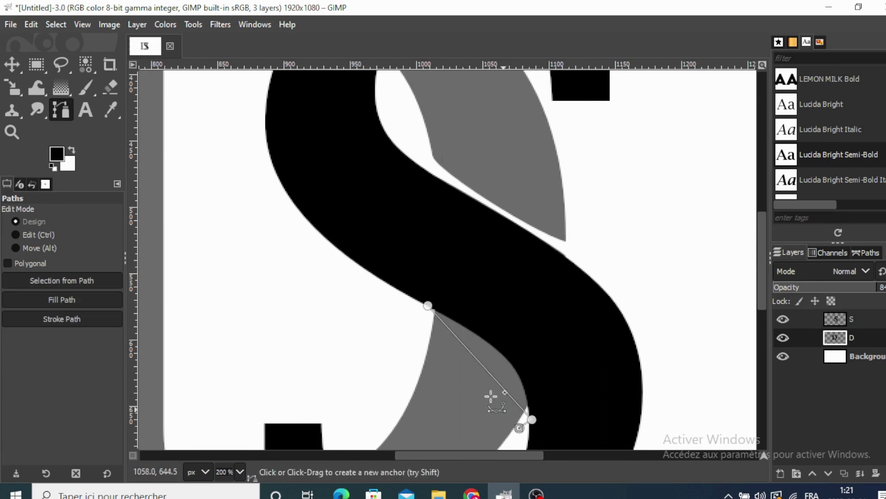
click(418, 323)
drag(430, 310, 441, 304)
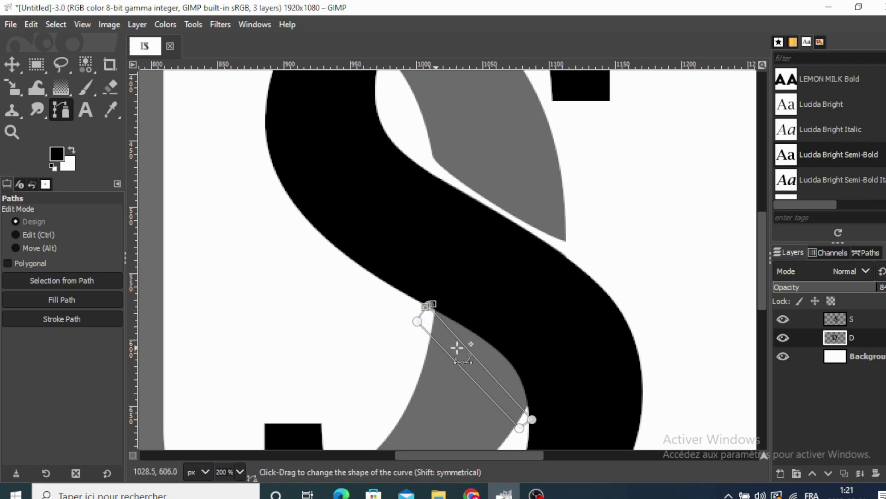
- Bend and fine-tune the path's curves so it hugs the S's lower edge
drag(482, 357, 481, 326)
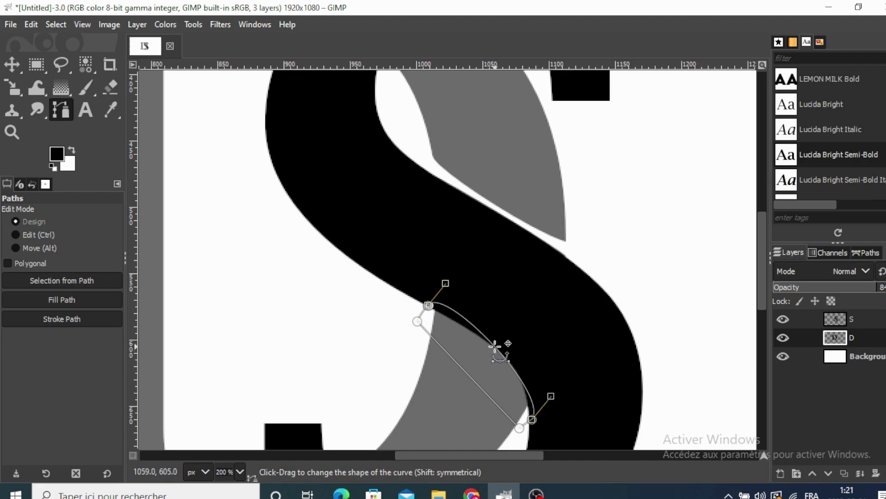
drag(448, 283, 433, 294)
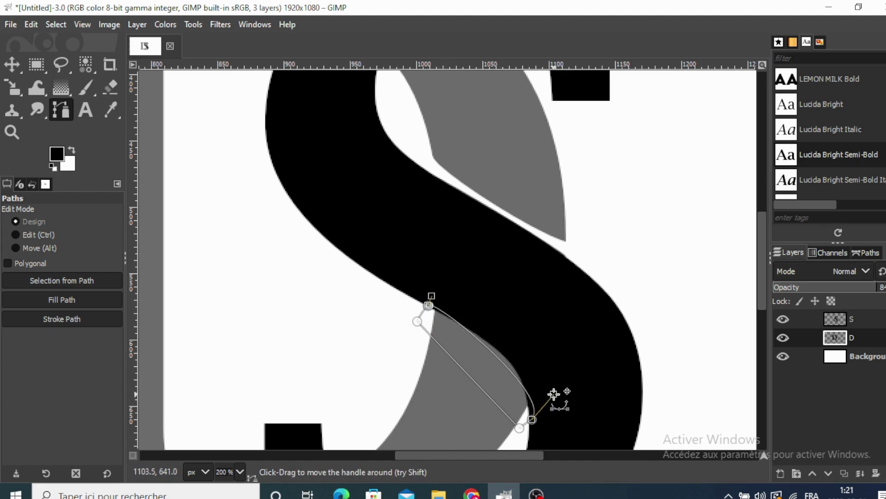
drag(541, 397, 539, 357)
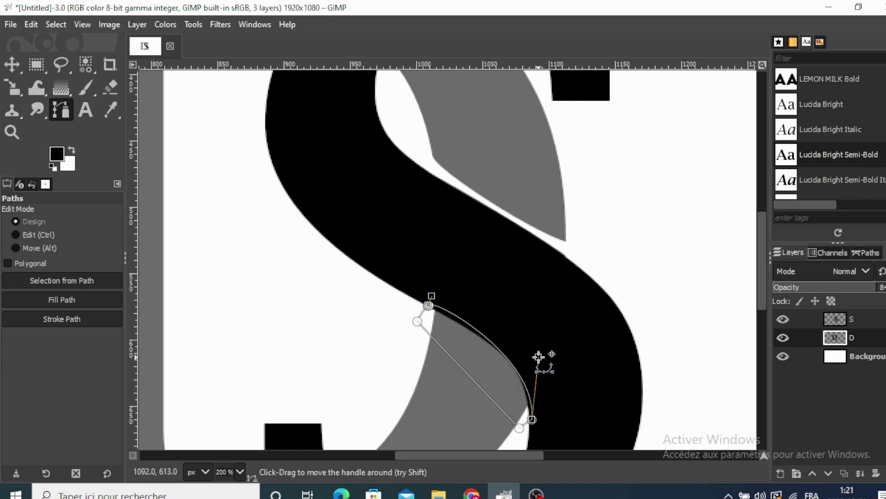
drag(531, 419, 526, 418)
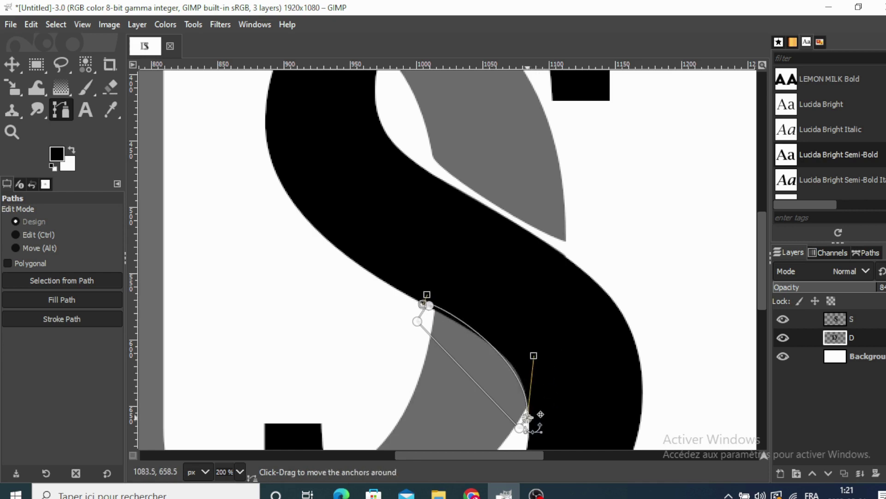
drag(425, 301, 429, 305)
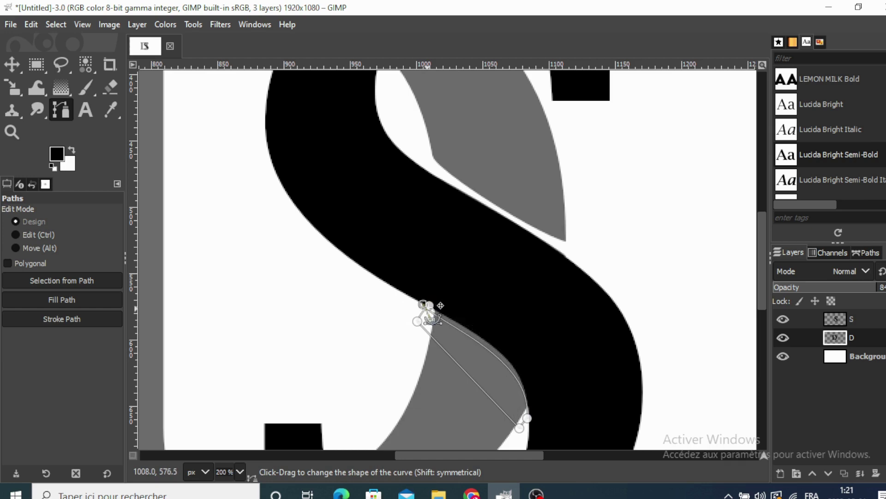
drag(429, 303, 429, 306)
mouse_move(510, 366)
mouse_down()
mouse_move(498, 375)
mouse_move(501, 368)
mouse_up()
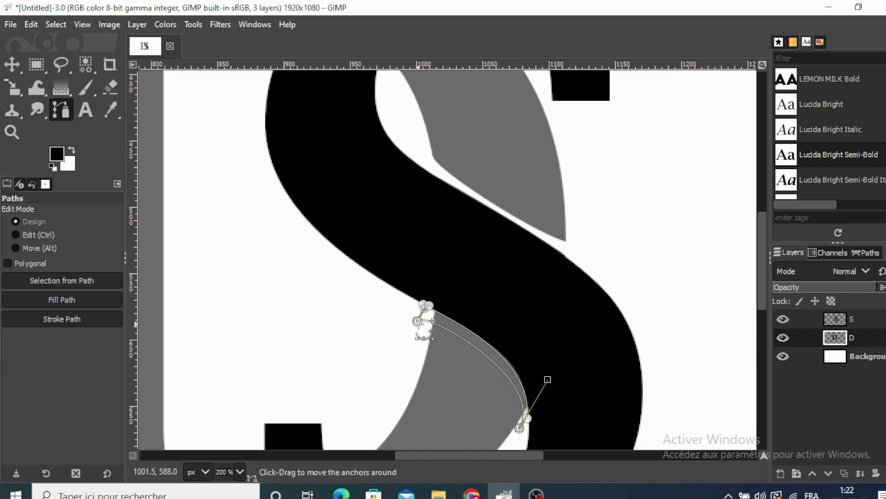
drag(438, 318, 440, 316)
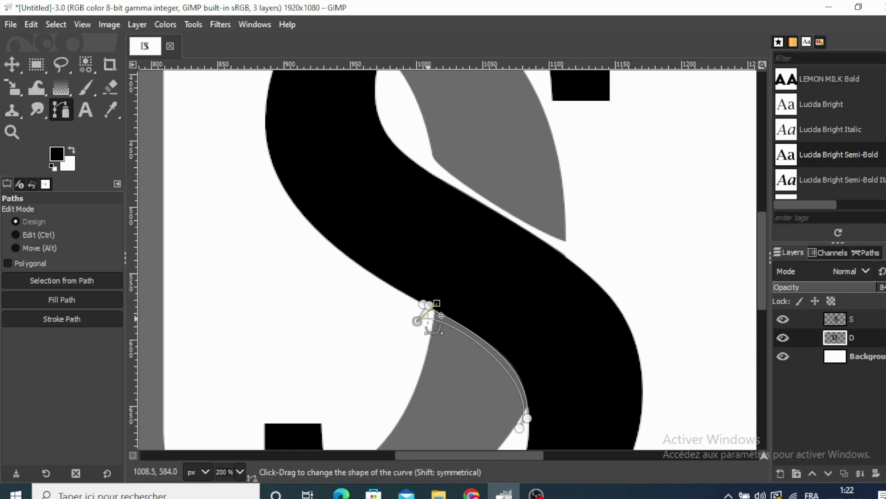
drag(516, 369, 516, 368)
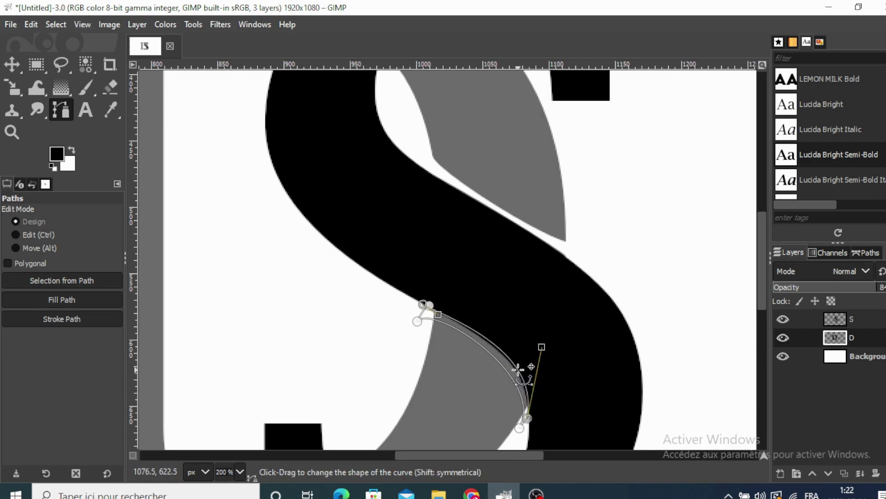
- Convert the path to a selection, cut the gap from the D, and deselect
click(79, 279)
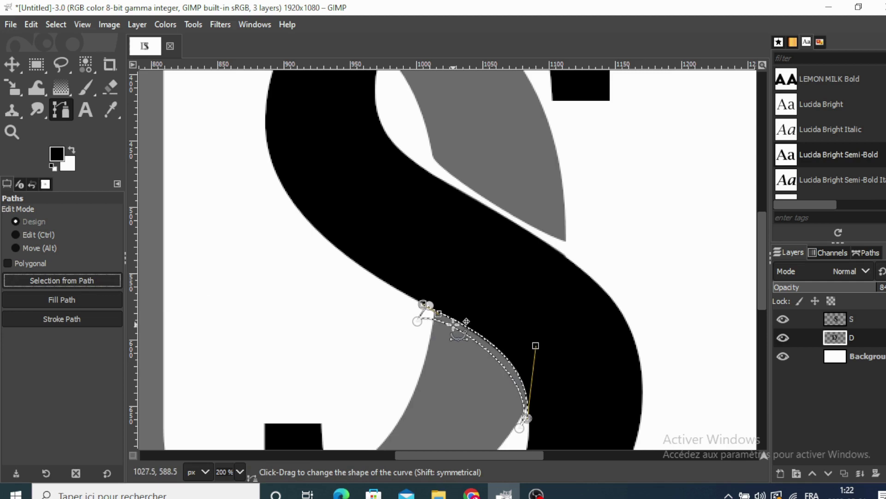
right_click(455, 323)
mouse_move(481, 164)
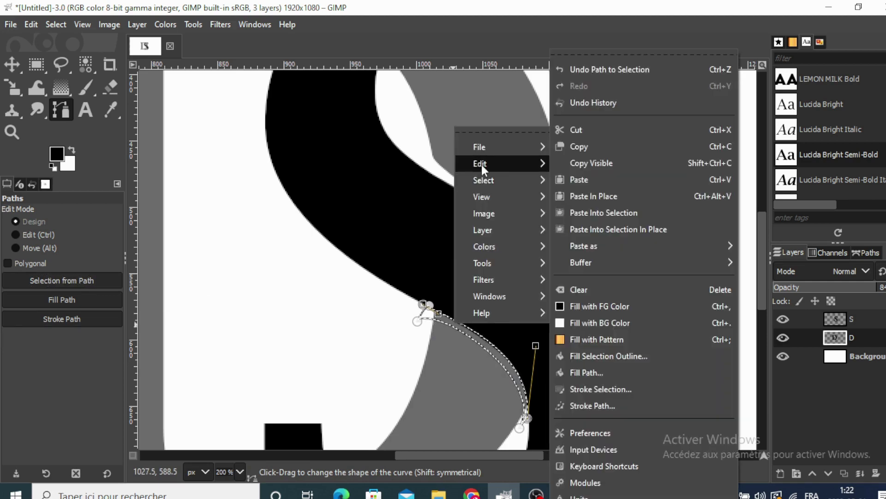
click(589, 128)
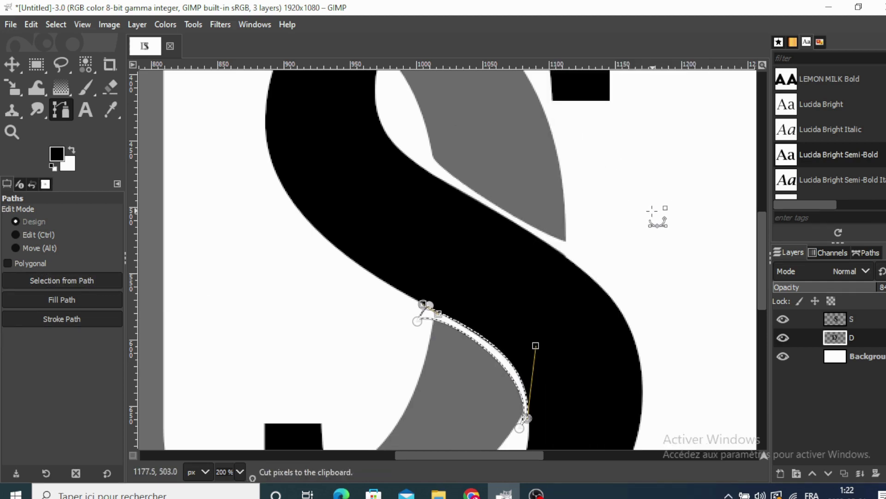
click(55, 24)
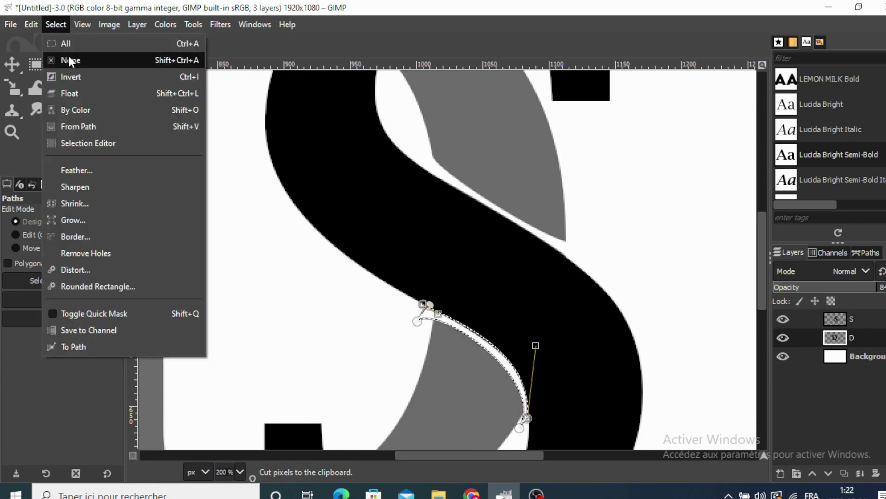
click(68, 56)
click(18, 62)
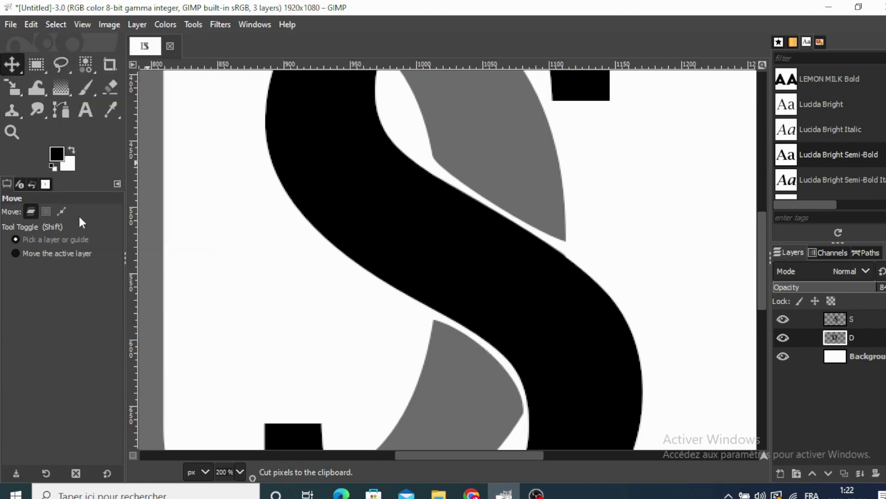
- Zoom out to 50% and restore the D layer to 100% opacity
click(239, 472)
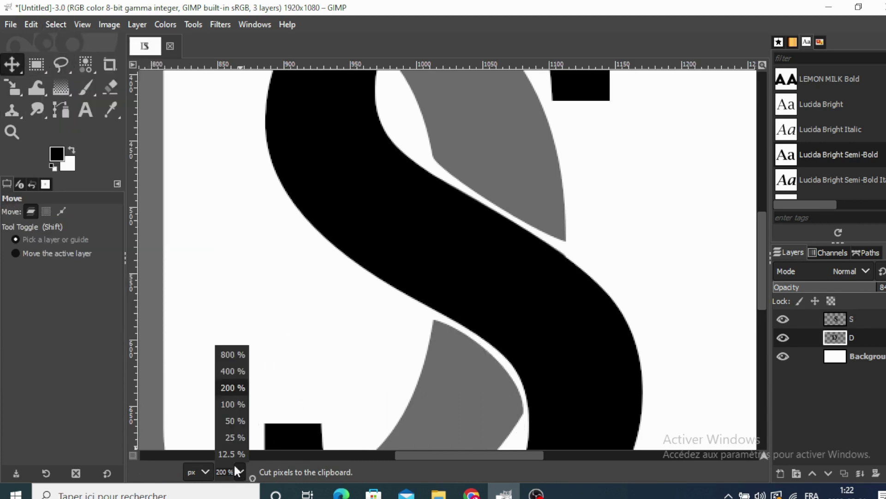
click(226, 420)
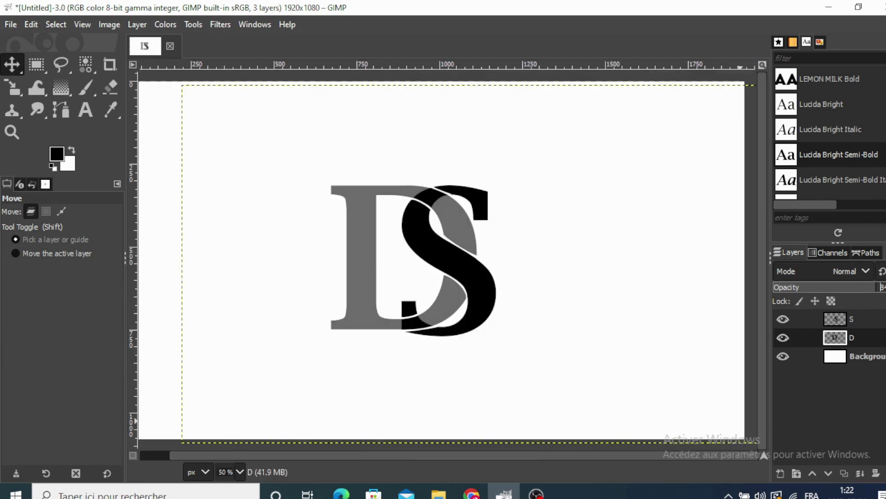
drag(858, 286, 885, 287)
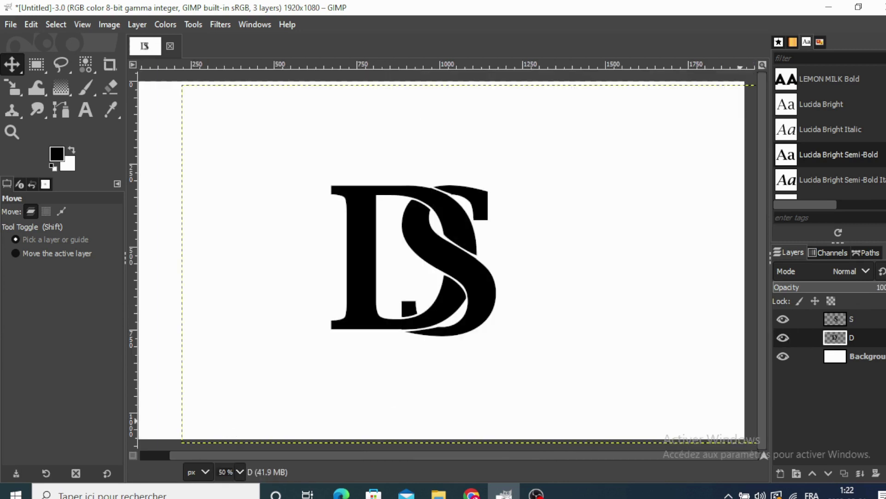
- Add a new transparent layer named 1 and move it above the S layer
click(779, 473)
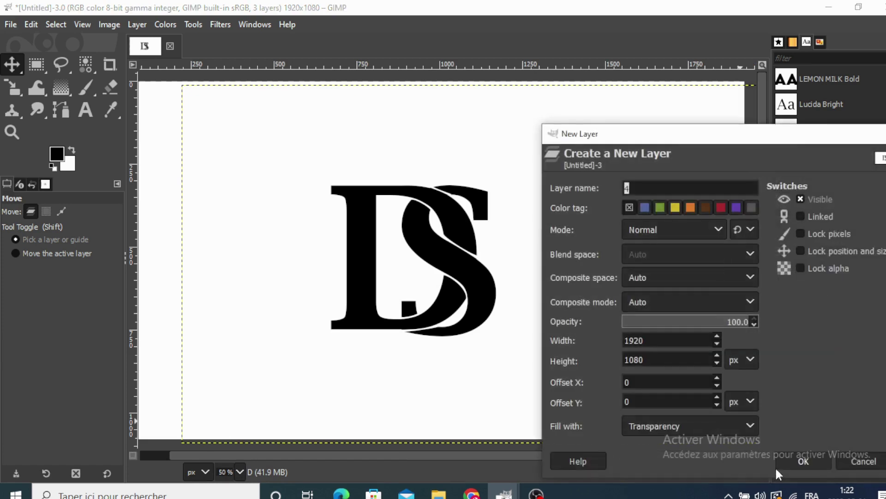
click(804, 458)
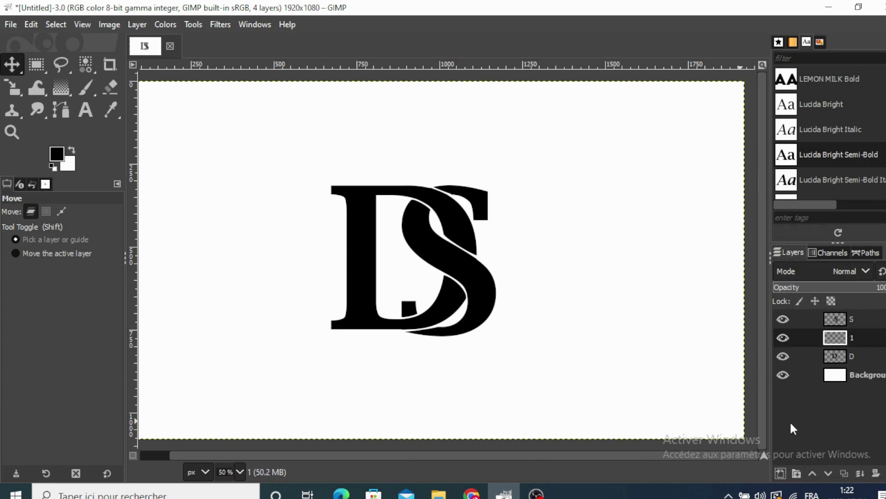
drag(835, 337, 841, 320)
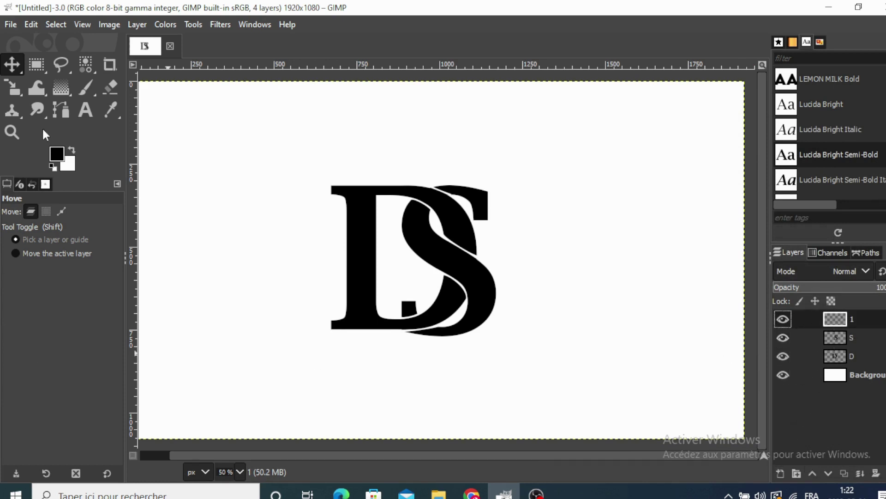
- Draw an ellipse selection and adjust it to a 580×580 px circle centred on the monogram
click(220, 24)
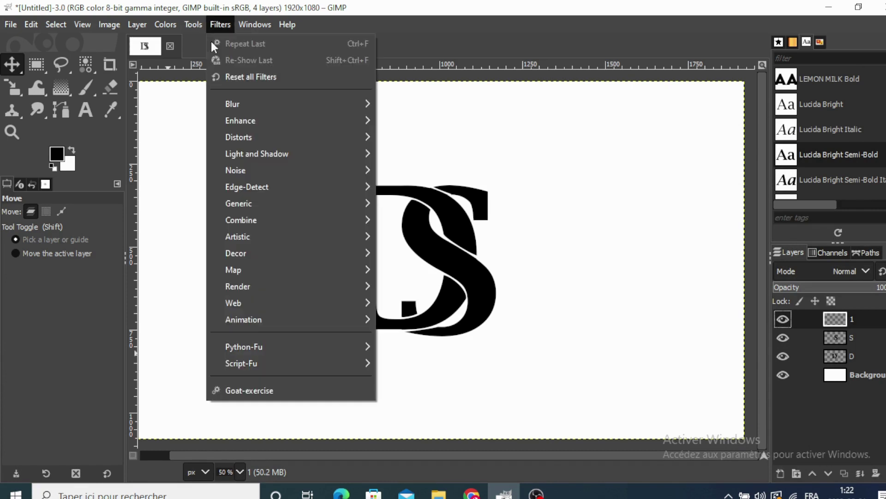
click(192, 21)
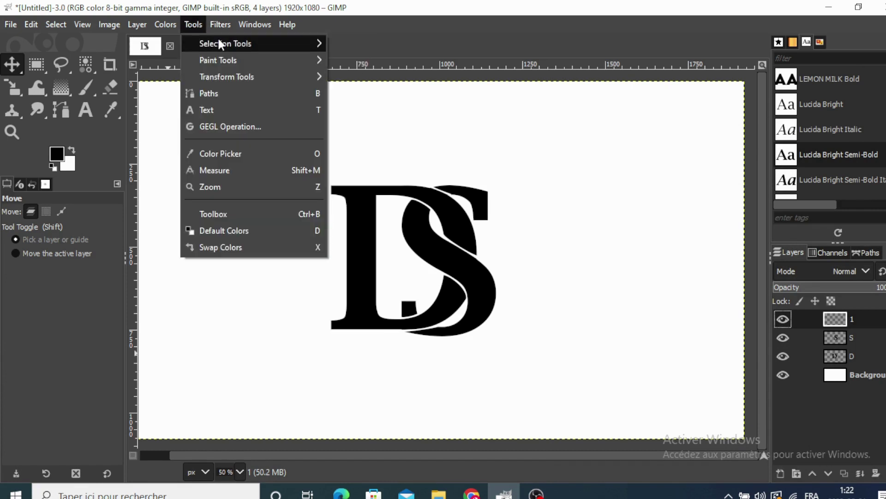
click(350, 59)
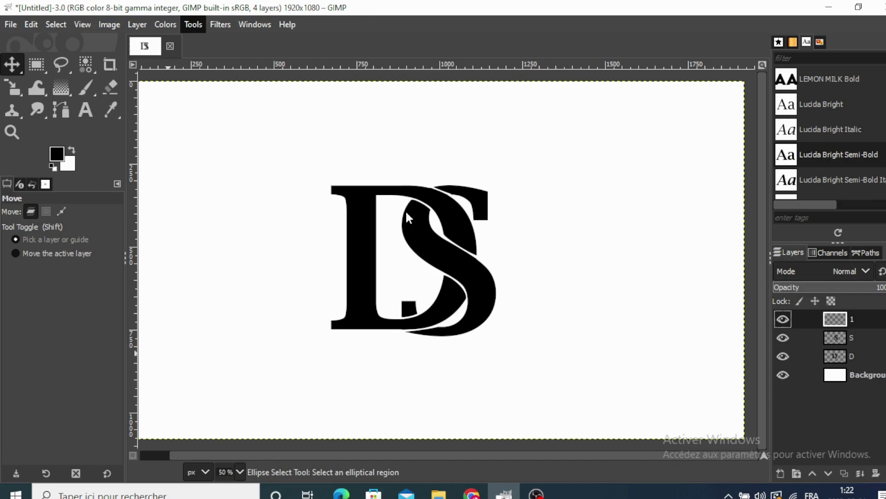
drag(406, 252, 389, 360)
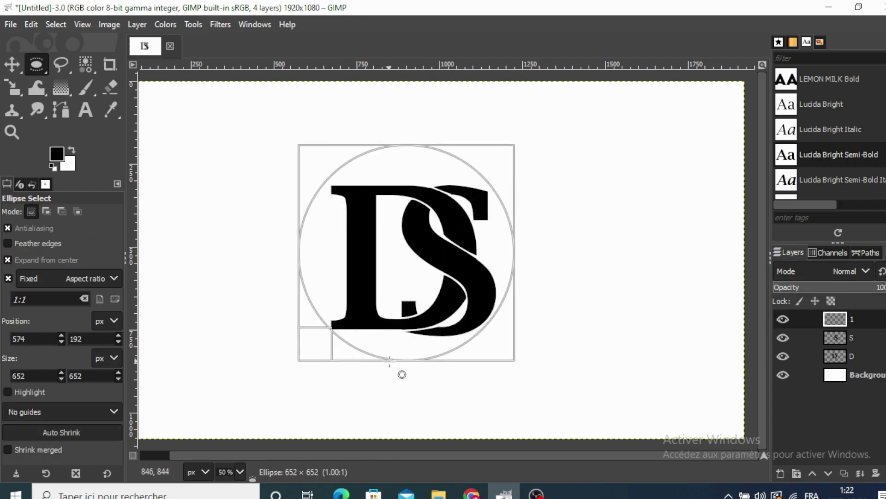
drag(390, 265, 408, 264)
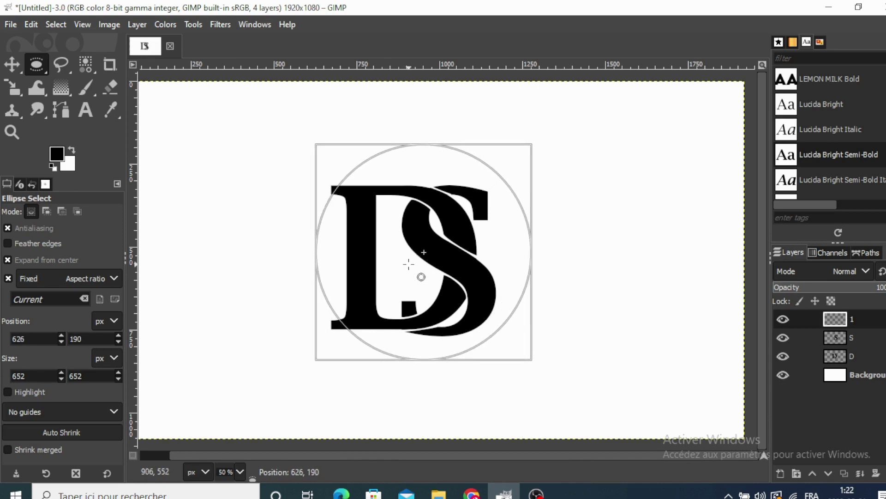
drag(531, 266, 527, 265)
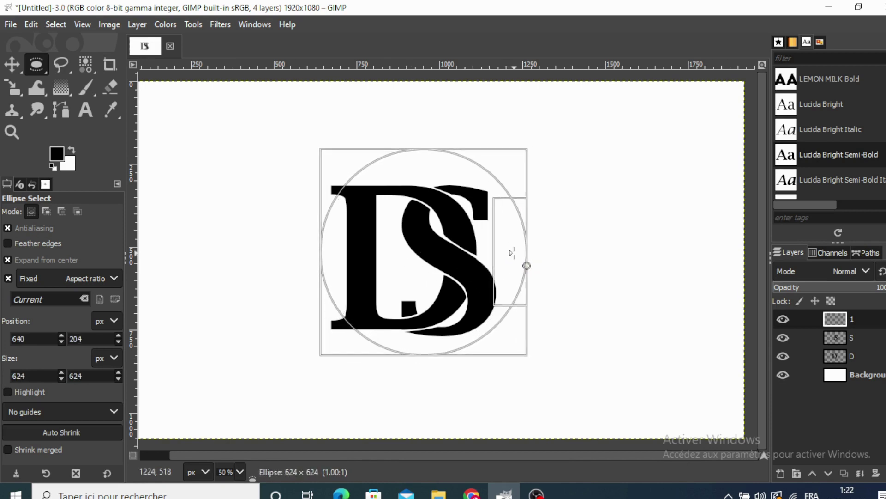
drag(457, 242, 451, 244)
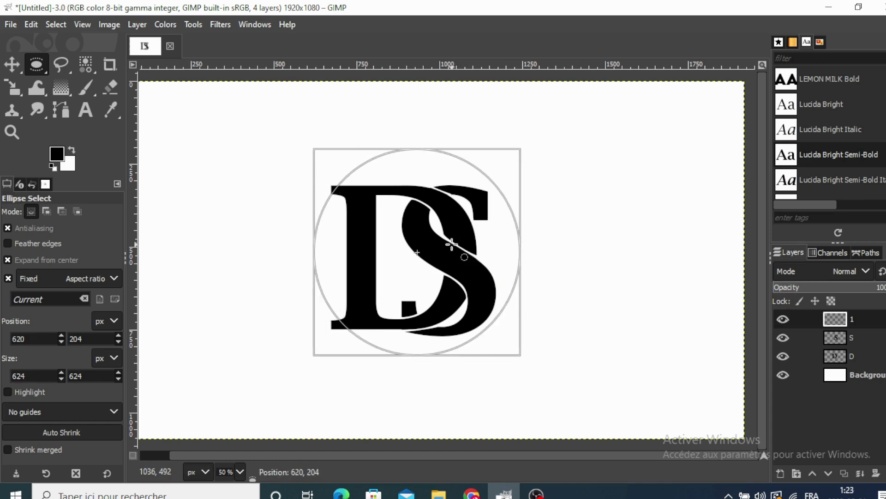
drag(519, 254, 521, 260)
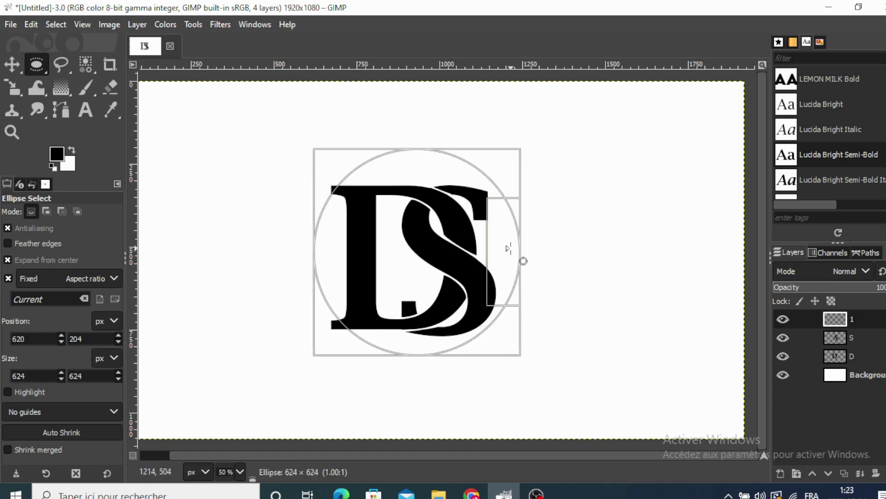
drag(513, 347, 506, 342)
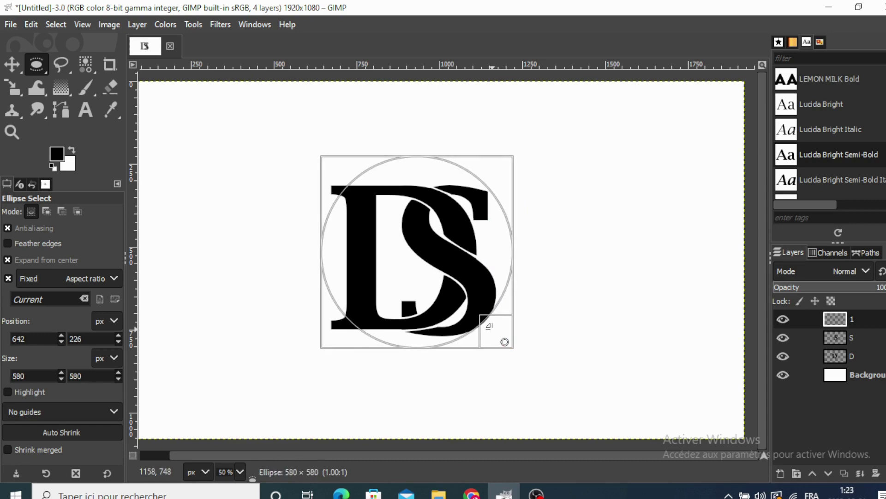
drag(433, 264, 433, 271)
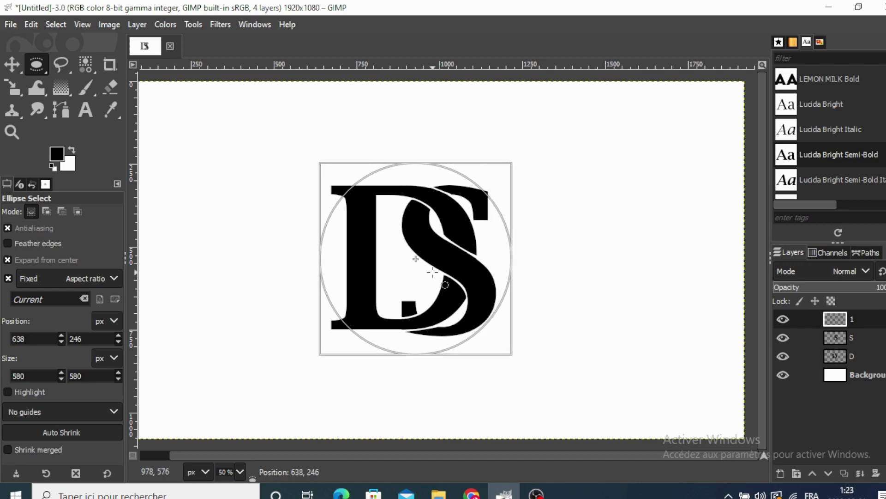
- Fill the circle with black on layer 1 and shrink the selection to 556 px
right_click(423, 243)
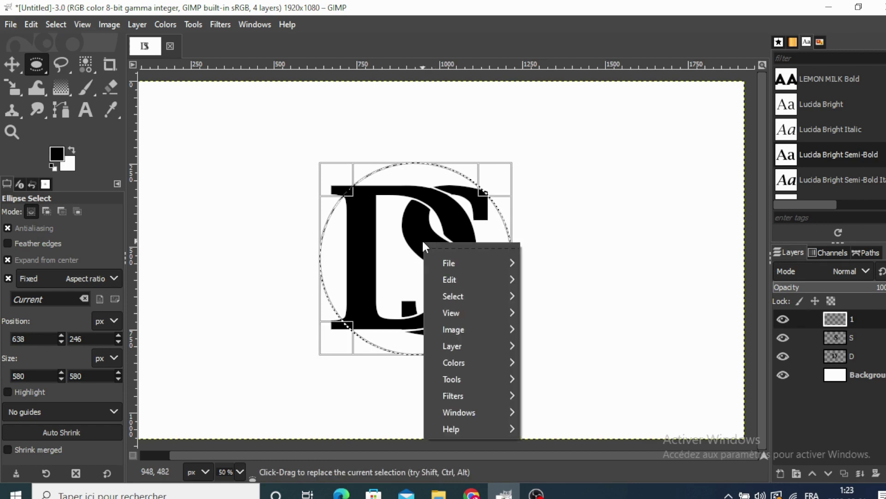
mouse_move(457, 279)
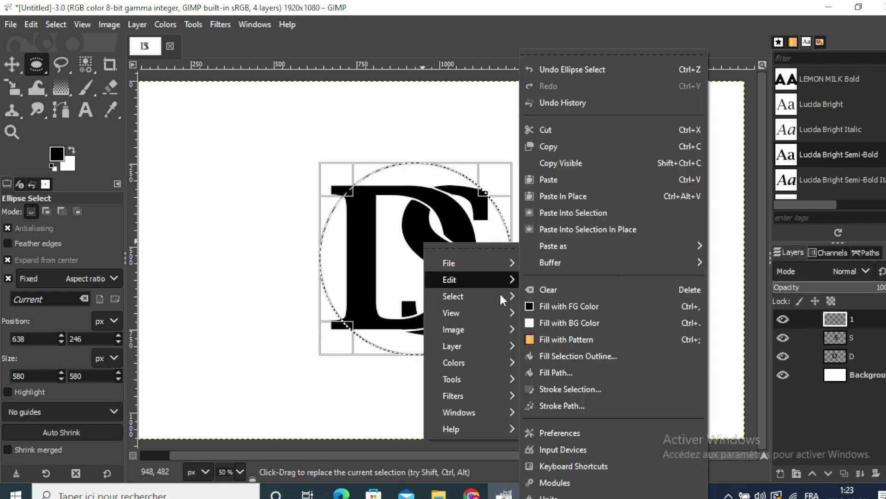
click(568, 306)
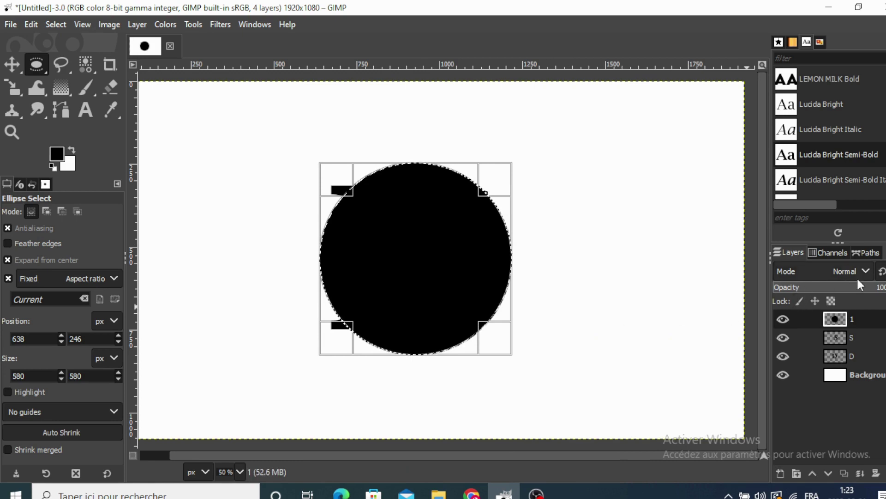
drag(881, 290, 851, 292)
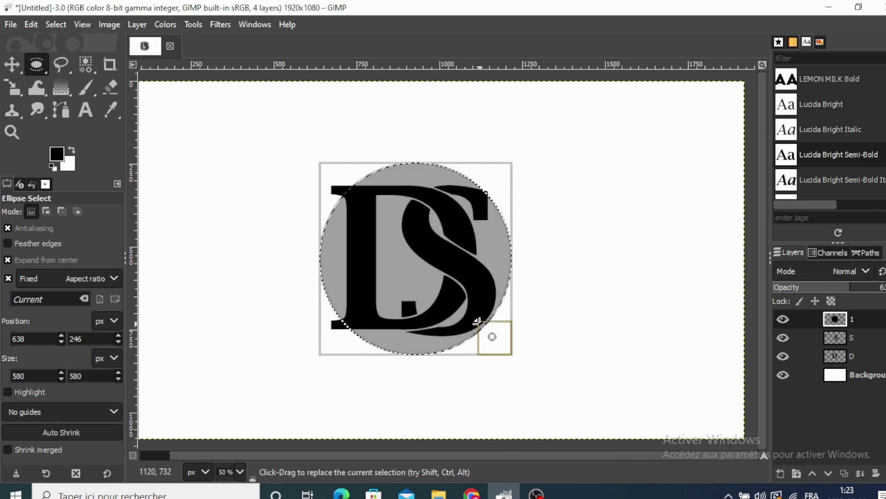
drag(477, 322, 473, 315)
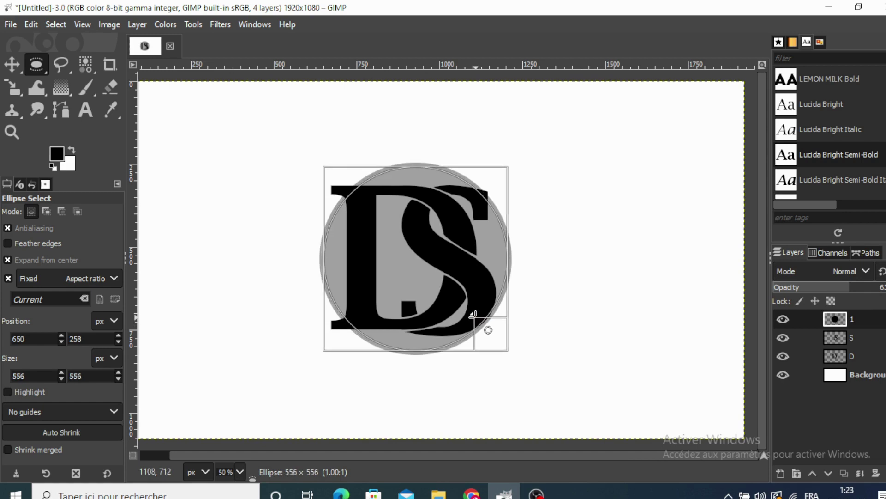
- Cut out the disc's centre to leave a ring at 100% opacity, deselect, and view at 100%
right_click(423, 289)
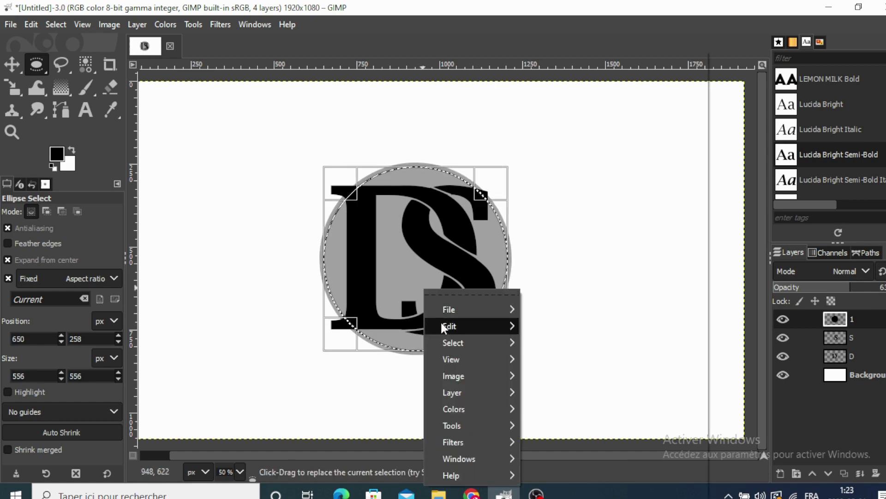
mouse_move(457, 325)
click(572, 132)
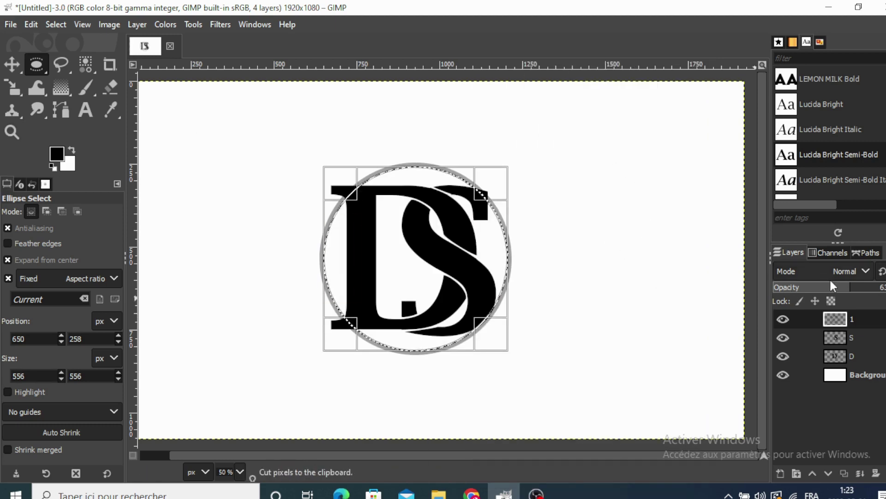
drag(846, 291, 884, 288)
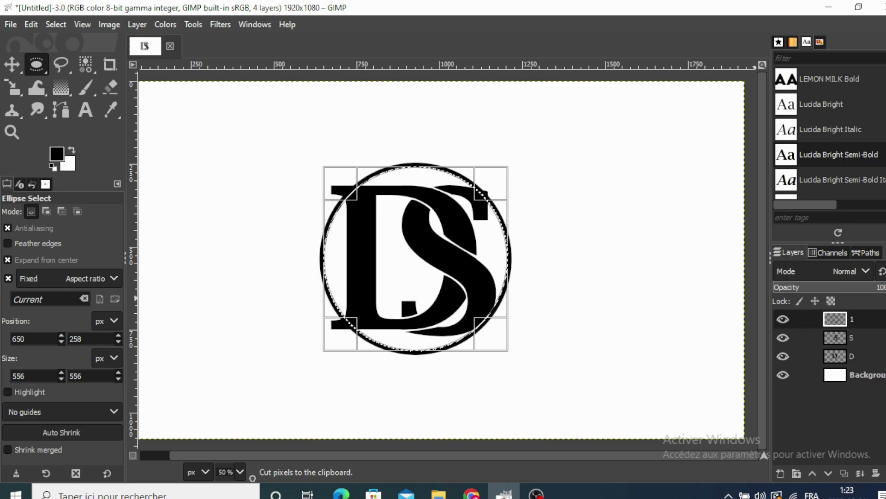
click(58, 24)
click(69, 59)
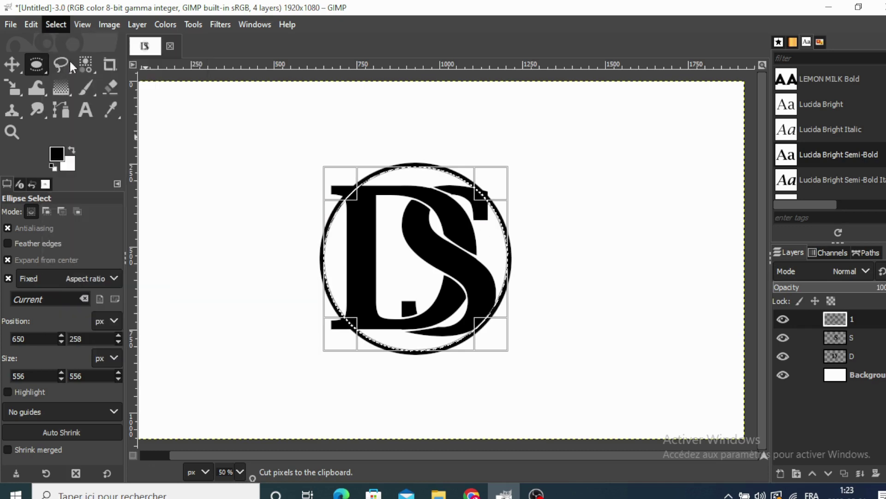
click(240, 472)
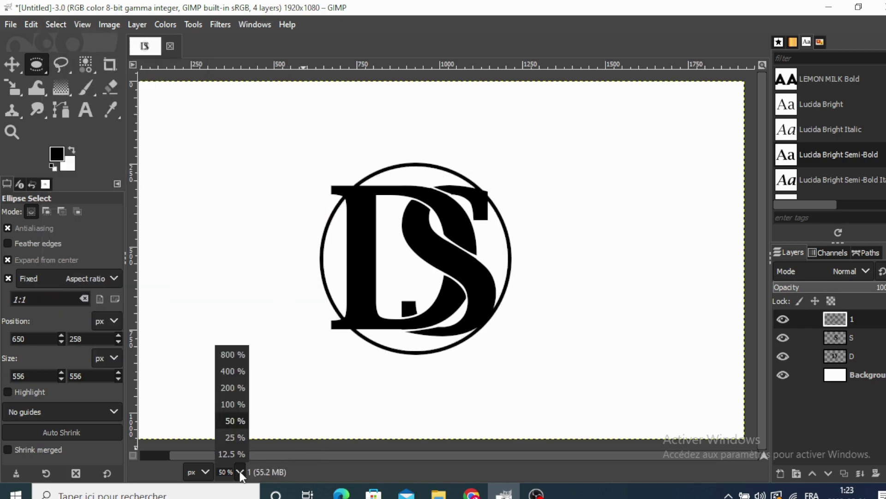
click(229, 404)
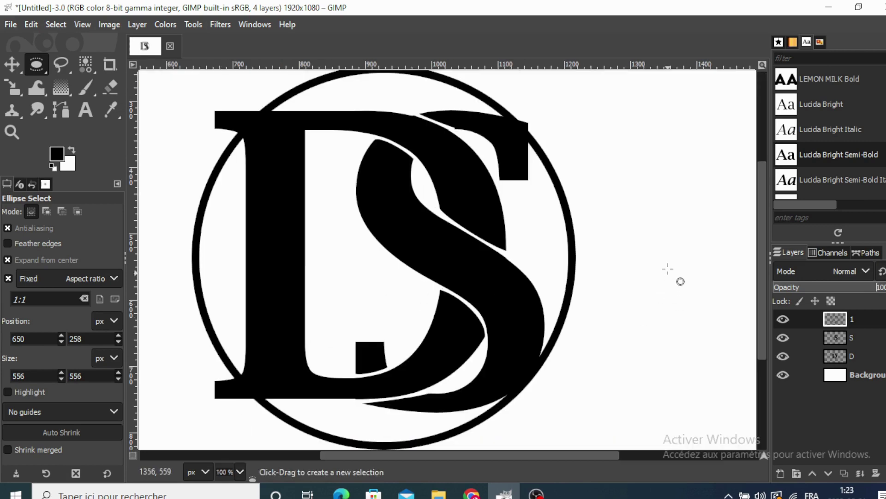
- Fade the ring layer to about 70 opacity and zoom to 200% on the S
scroll(761, 299, up, 1)
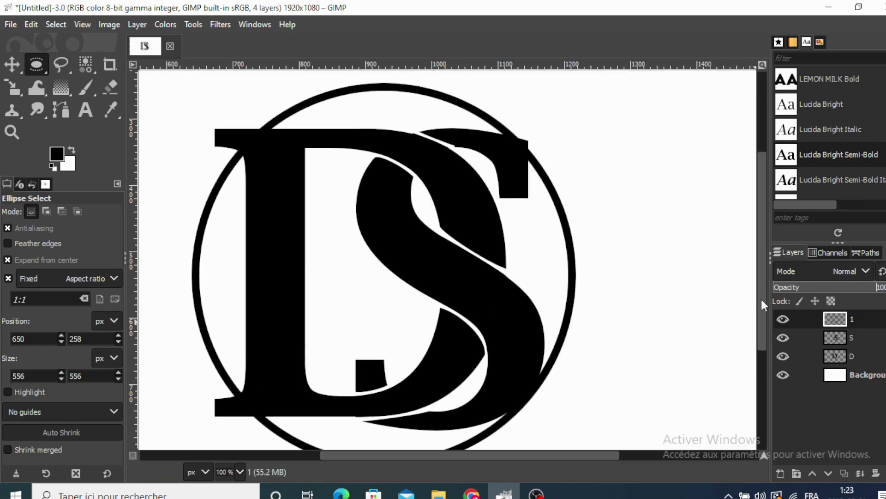
drag(511, 453, 486, 454)
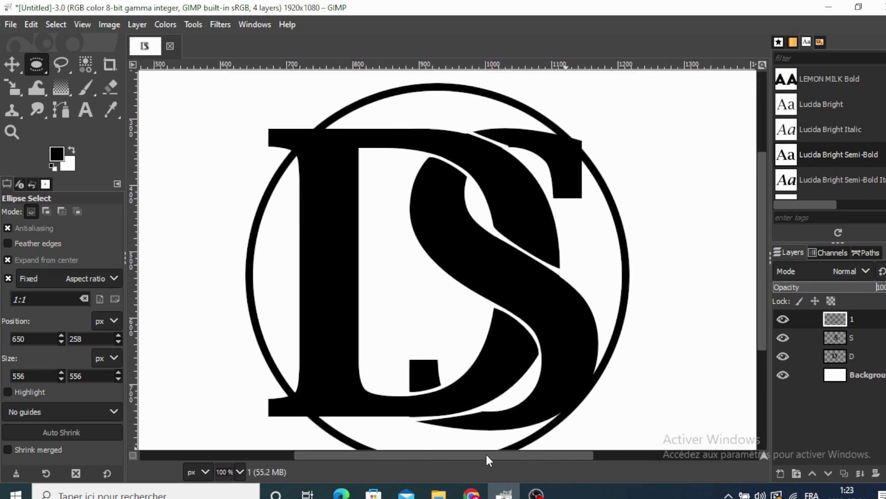
click(12, 65)
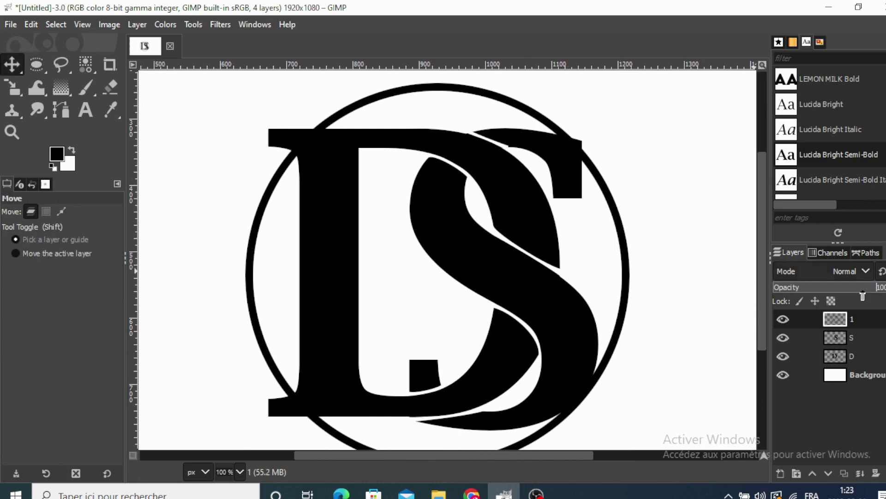
drag(883, 287, 869, 290)
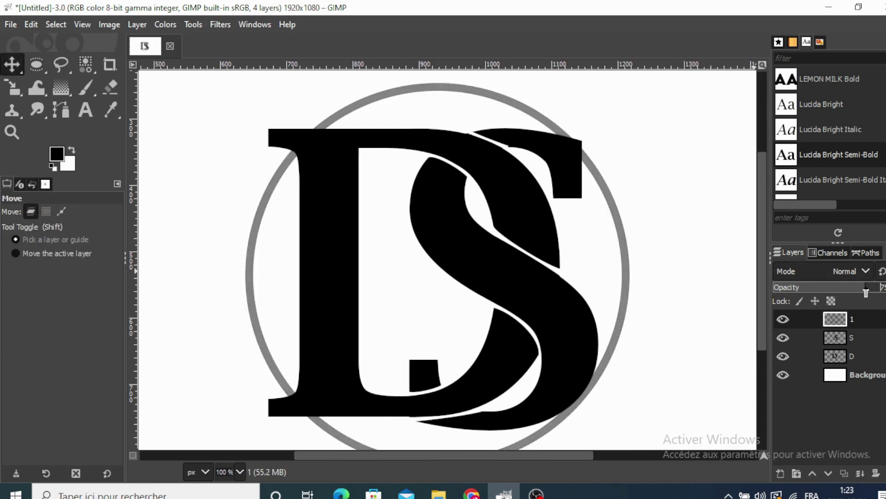
click(240, 471)
click(226, 387)
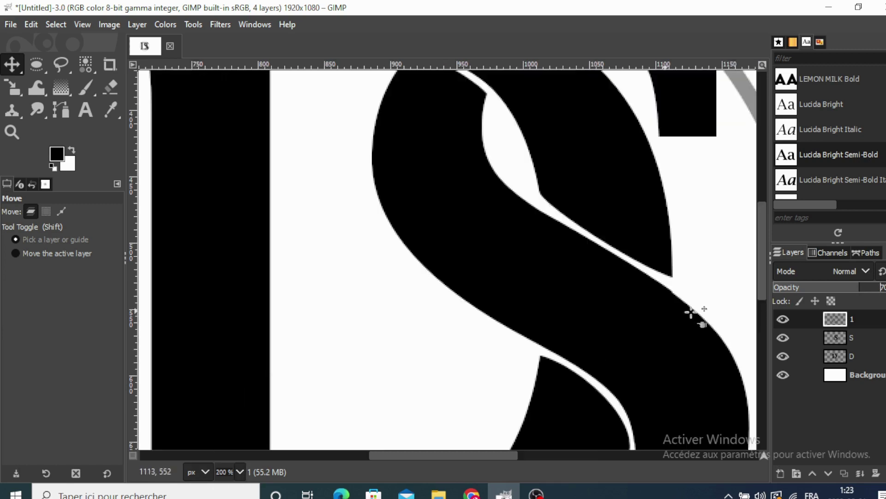
- Free-select the ring overlap just above the D's top bar
drag(760, 286, 757, 238)
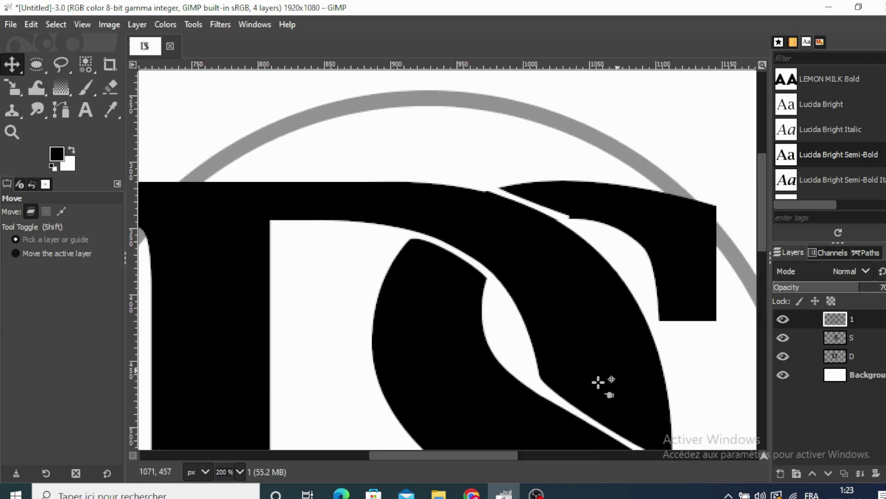
drag(425, 454, 391, 454)
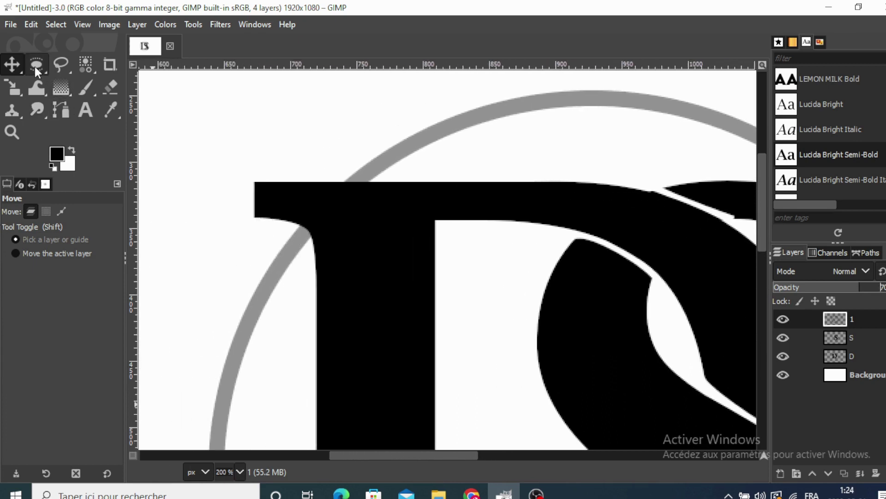
click(59, 65)
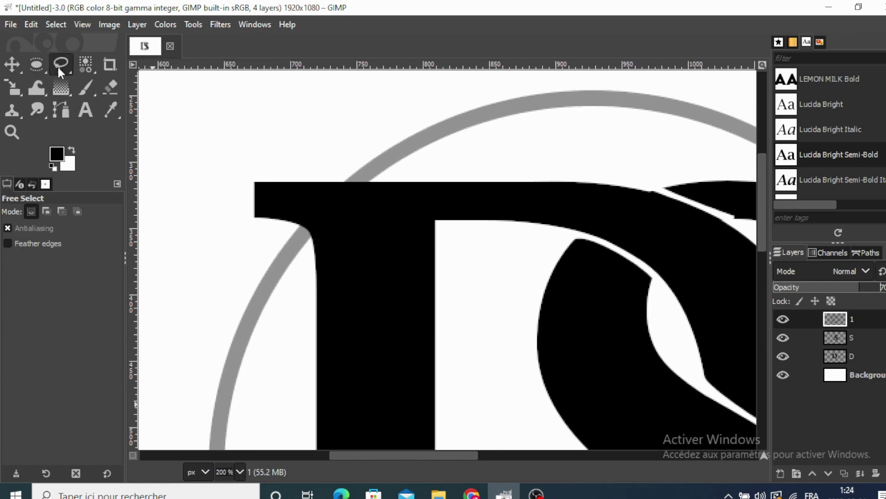
click(341, 181)
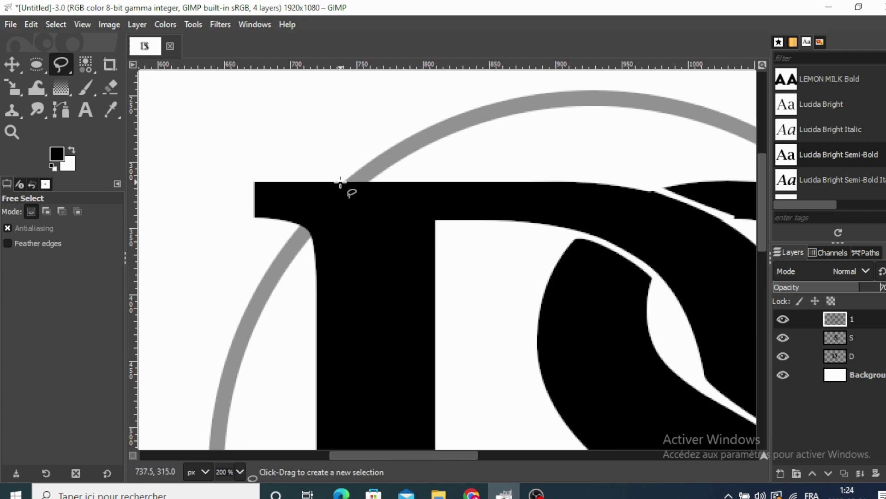
click(374, 182)
click(381, 176)
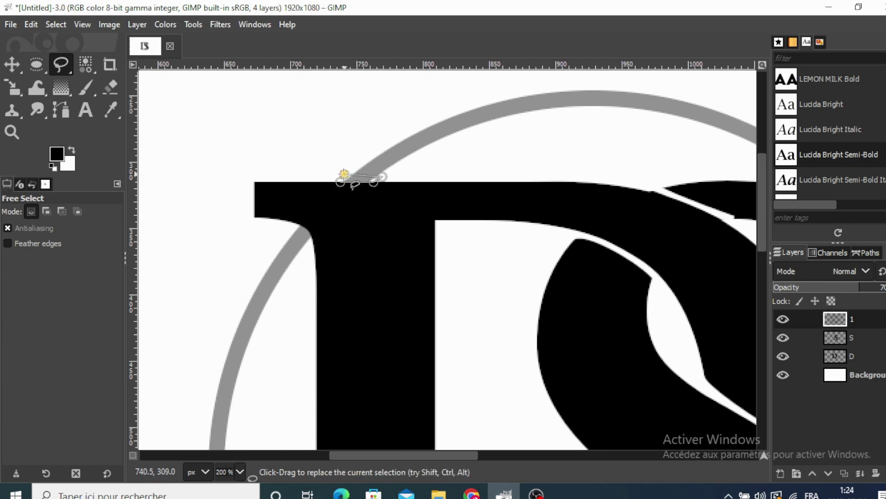
click(340, 182)
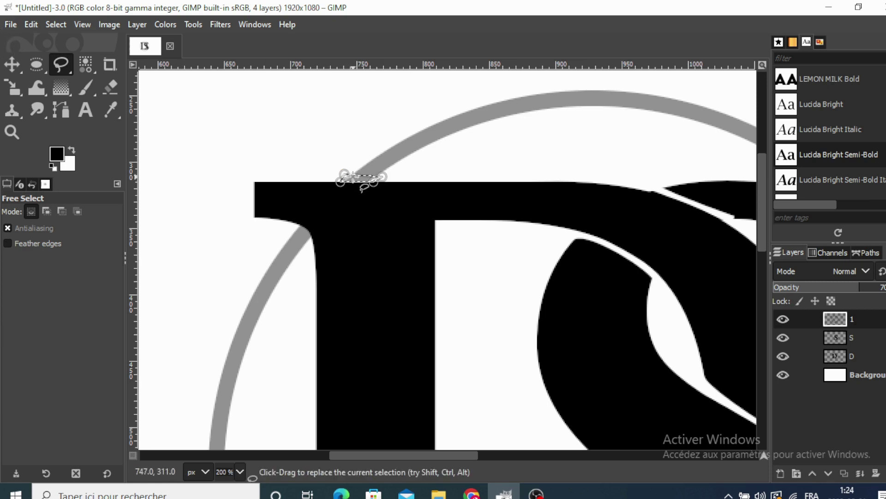
double_click(353, 177)
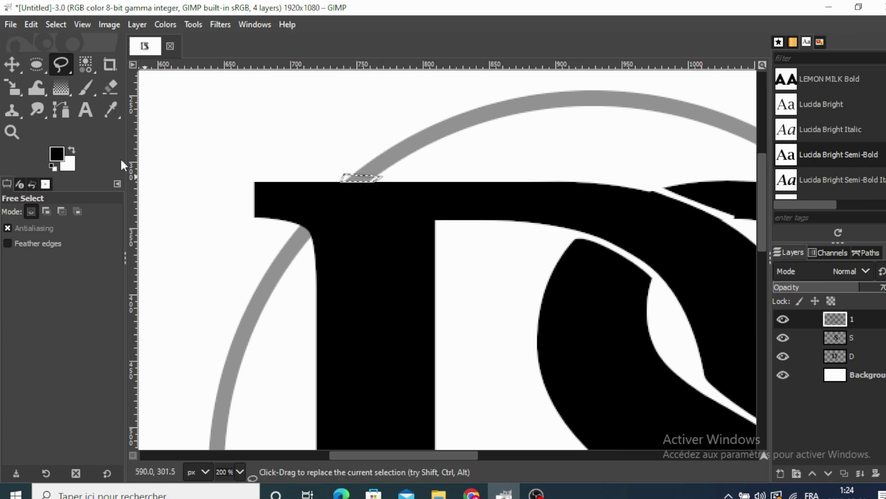
- Erase the selected ring piece with a small Clipboard Image eraser, then clear the selection
click(114, 82)
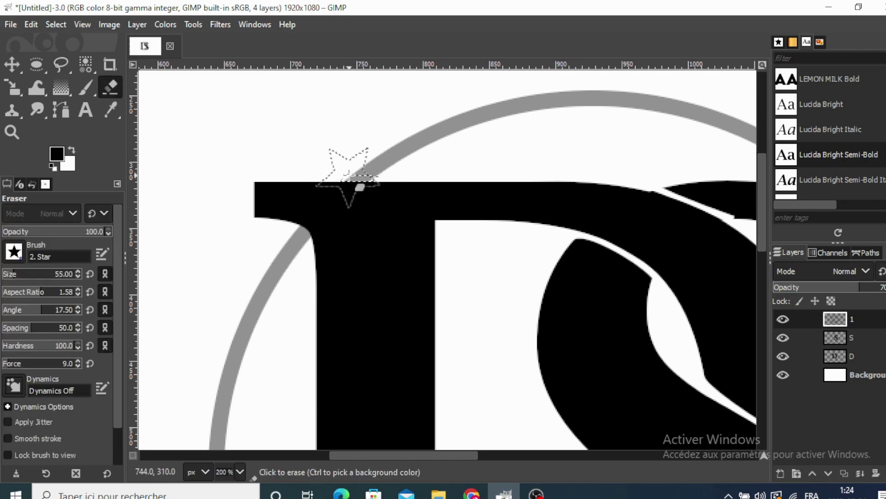
click(14, 251)
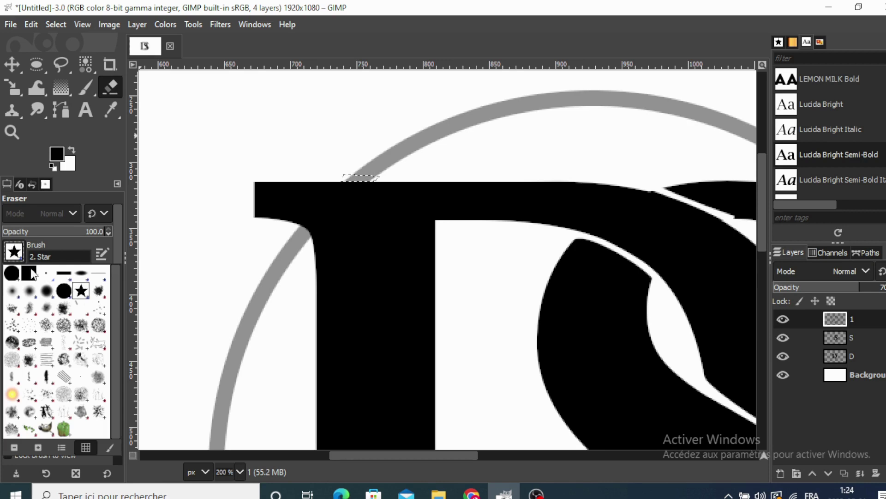
click(30, 273)
drag(50, 276, 13, 275)
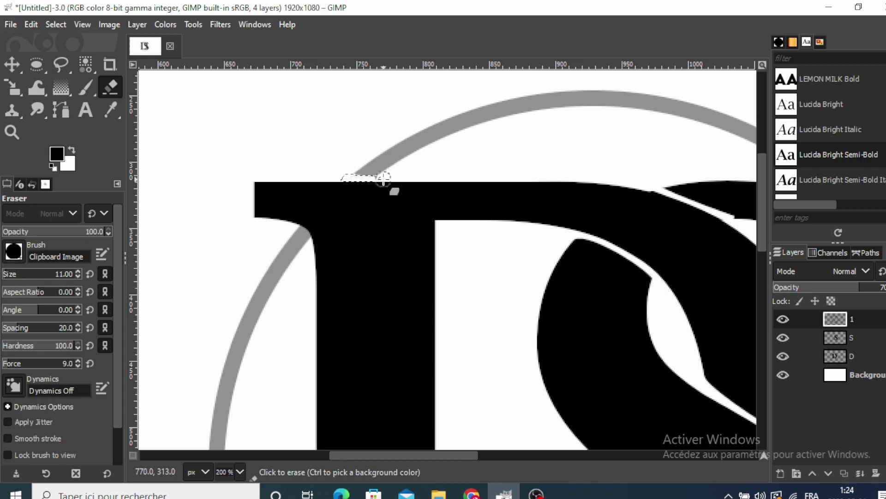
click(12, 65)
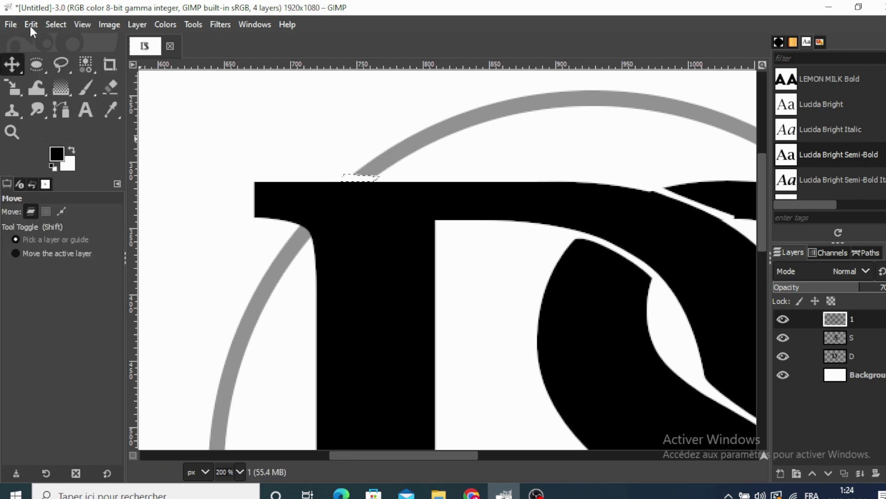
click(56, 24)
click(63, 59)
click(58, 61)
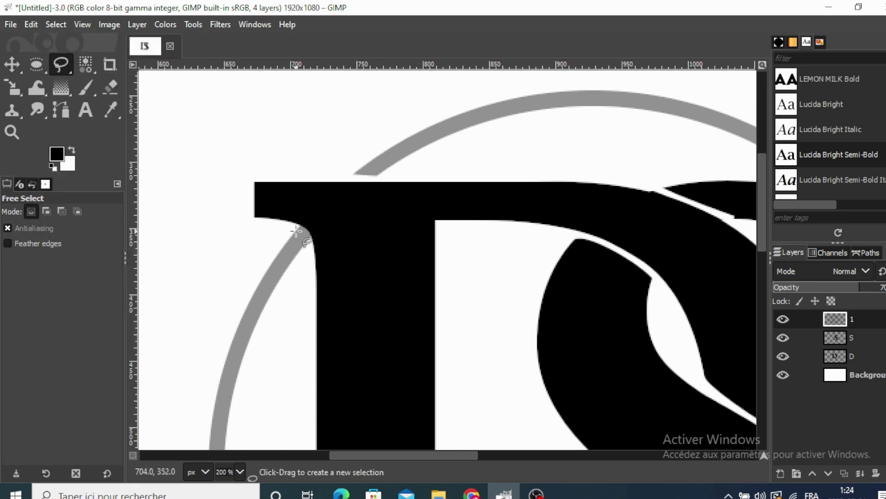
- Trace a curved path along the D's upper-left serif where the ring meets it
click(59, 106)
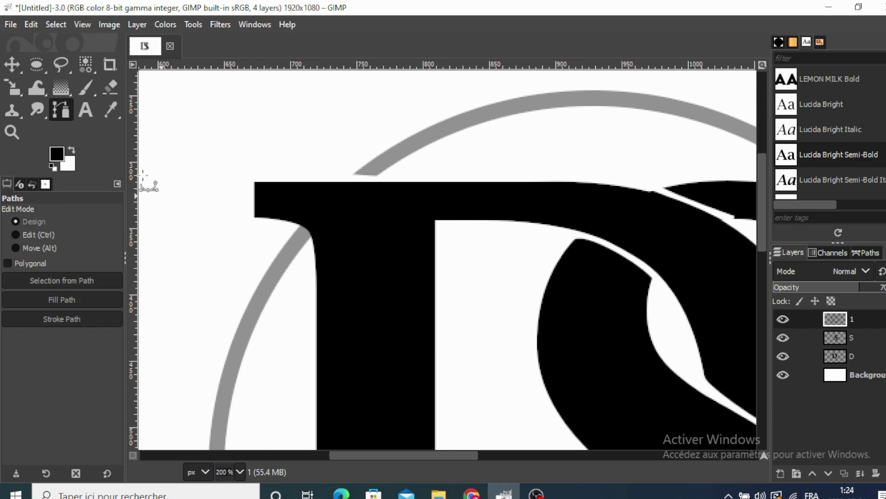
click(294, 223)
click(314, 246)
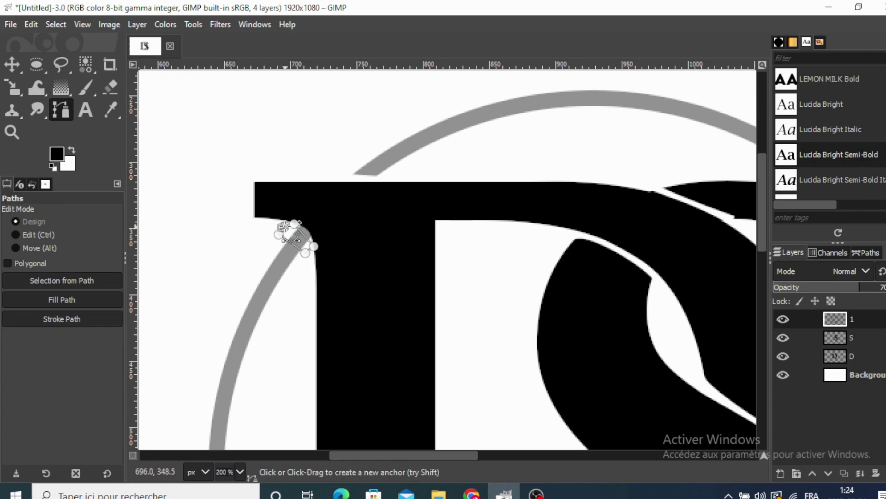
mouse_move(293, 224)
mouse_down()
mouse_move(310, 216)
mouse_move(318, 226)
mouse_move(310, 231)
mouse_up()
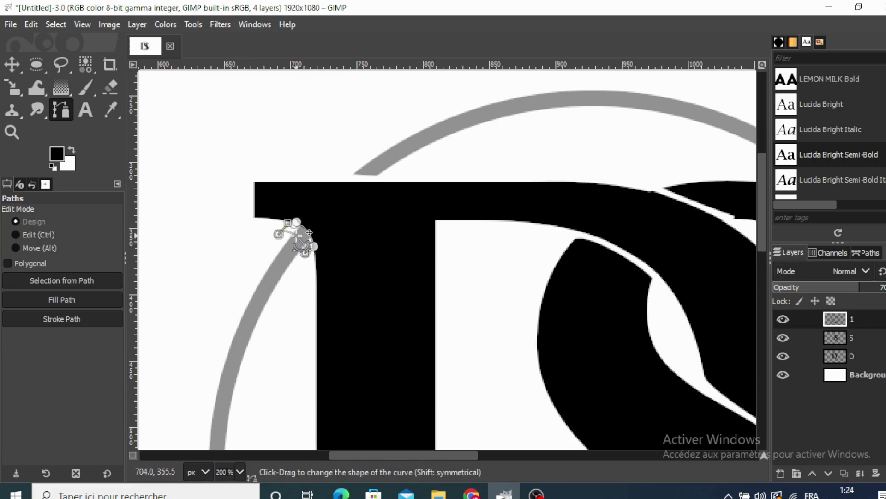
- Convert the path to a selection, cut the ring pixels inside it, and deselect
click(74, 276)
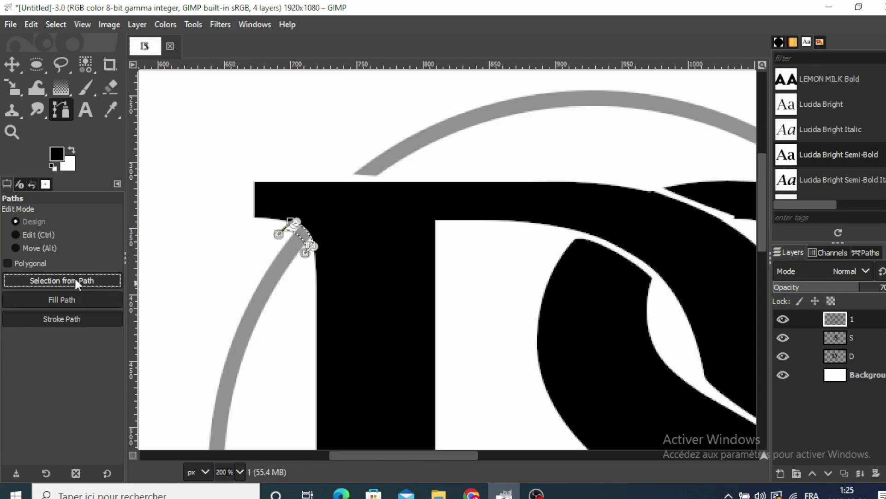
click(31, 24)
click(50, 102)
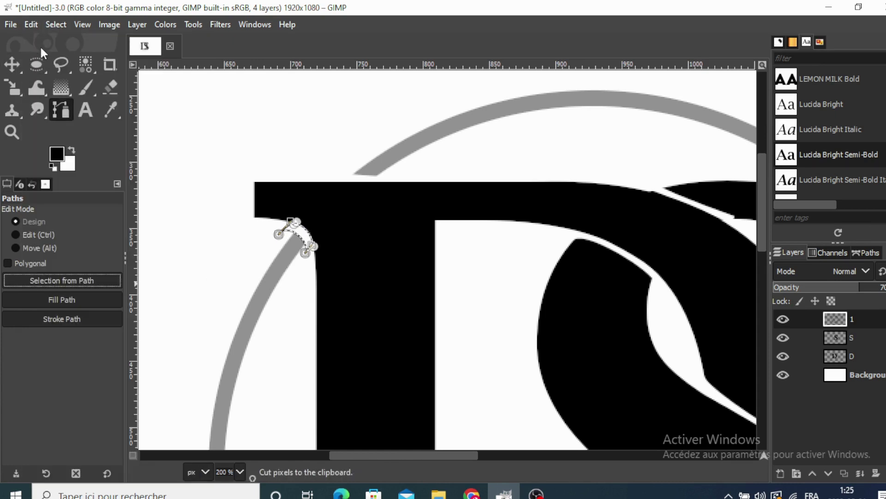
click(56, 24)
click(65, 59)
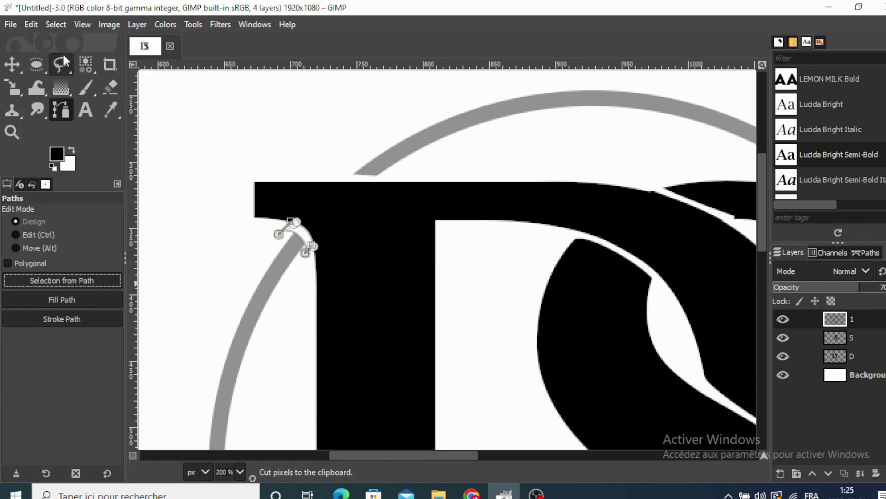
click(13, 64)
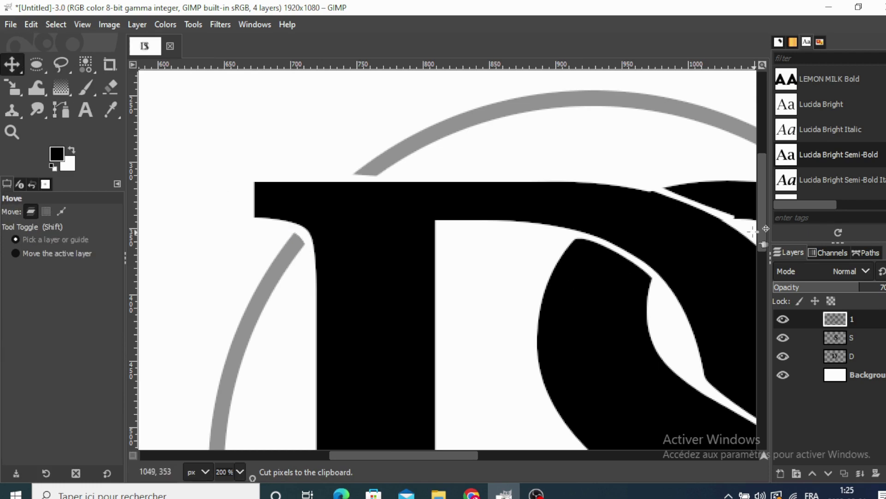
mouse_move(765, 234)
mouse_down()
mouse_move(761, 254)
mouse_move(780, 339)
mouse_up()
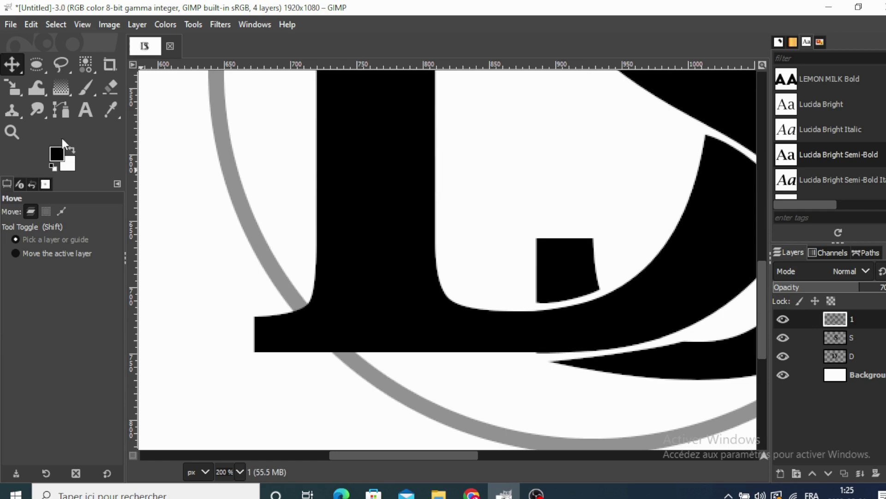
- Trace a curved path hugging the D's lower-left serif where the ring crosses
click(62, 113)
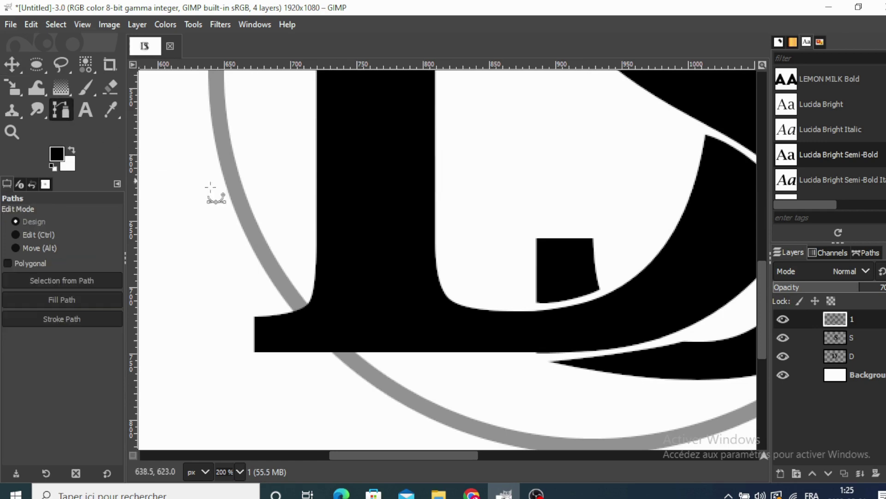
click(315, 290)
mouse_move(281, 311)
mouse_down()
mouse_move(270, 298)
mouse_move(301, 275)
mouse_move(300, 308)
mouse_up()
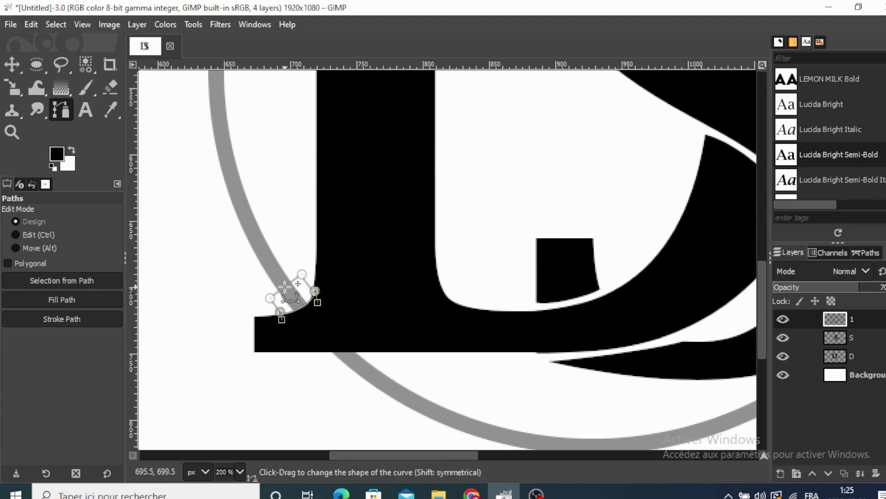
mouse_move(298, 283)
mouse_down()
mouse_move(312, 300)
mouse_move(297, 302)
mouse_up()
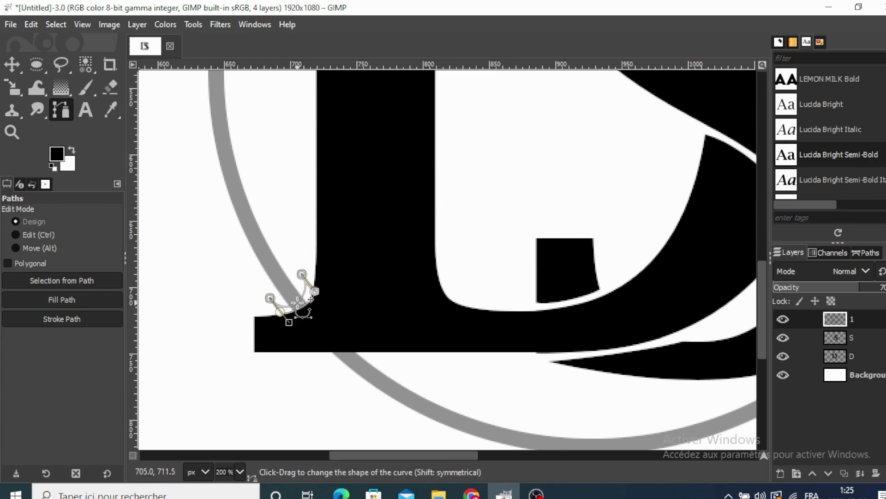
- Convert the path to a selection, cut the ring pixels inside it, and deselect
click(63, 277)
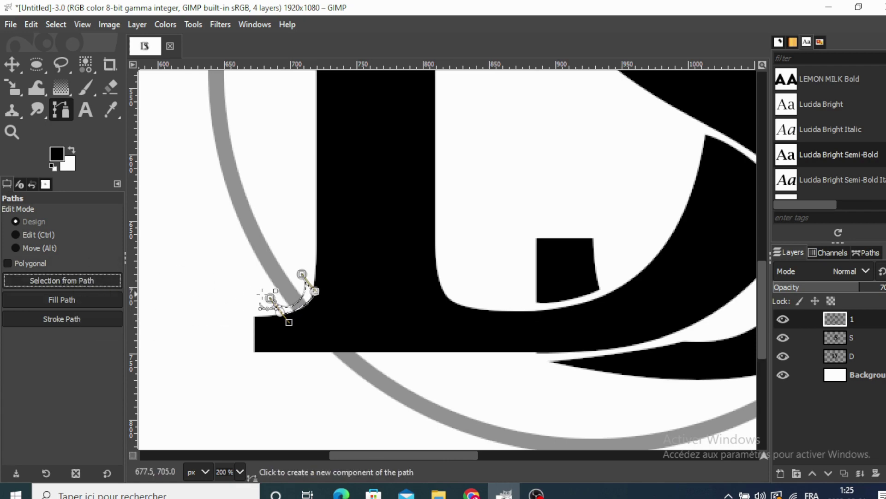
right_click(296, 303)
mouse_move(342, 342)
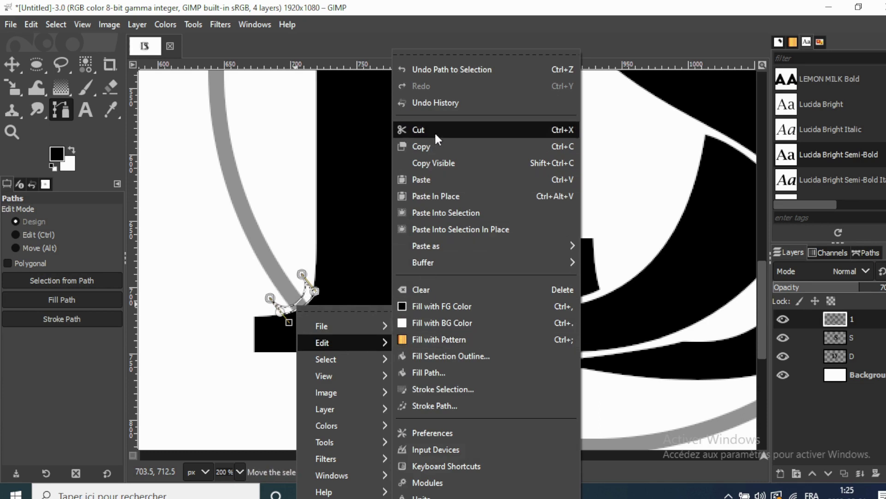
click(434, 132)
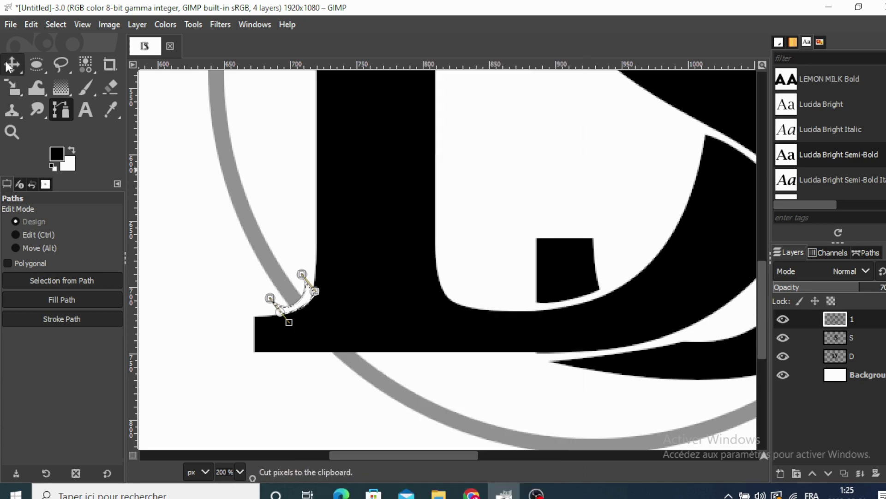
click(10, 65)
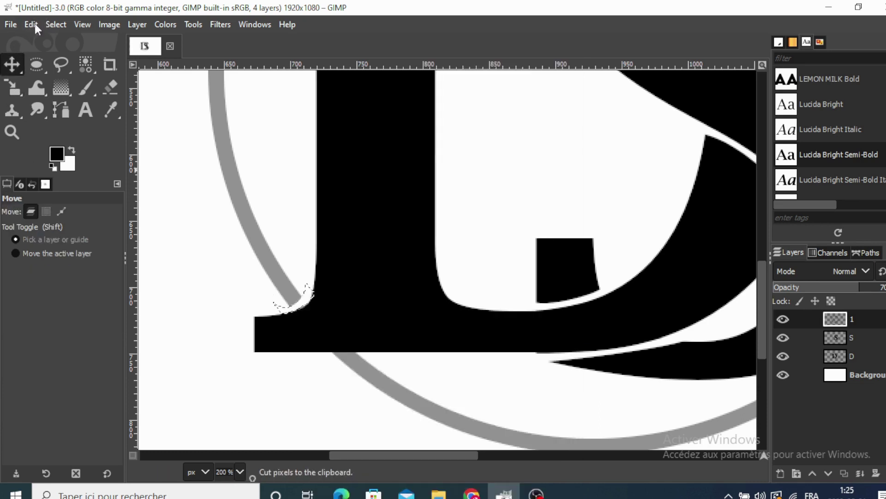
click(55, 25)
click(59, 60)
- Free-select the ring piece under the D's bottom bar
click(57, 68)
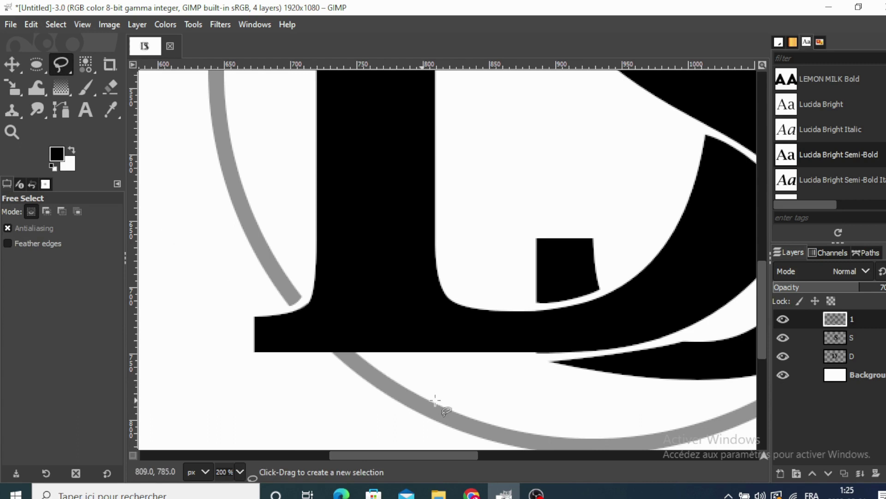
click(362, 353)
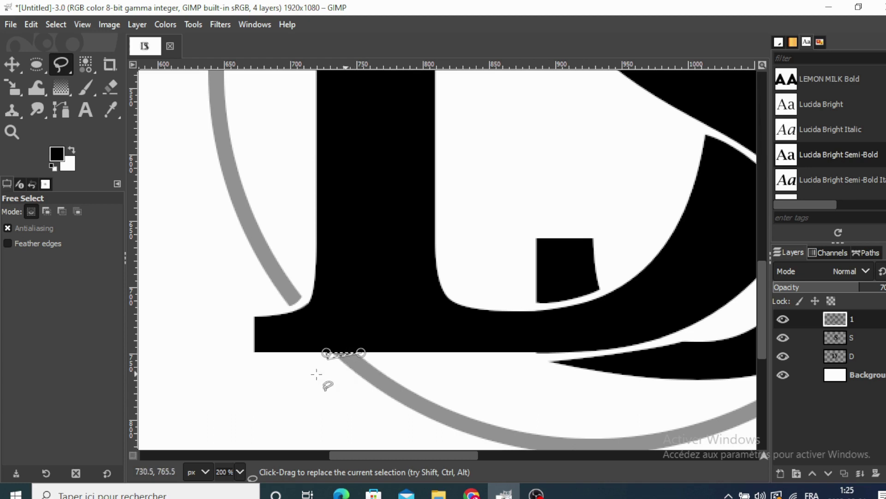
key(Return)
- Erase it with the 2. Hardness 075 brush and clear the selection
click(111, 86)
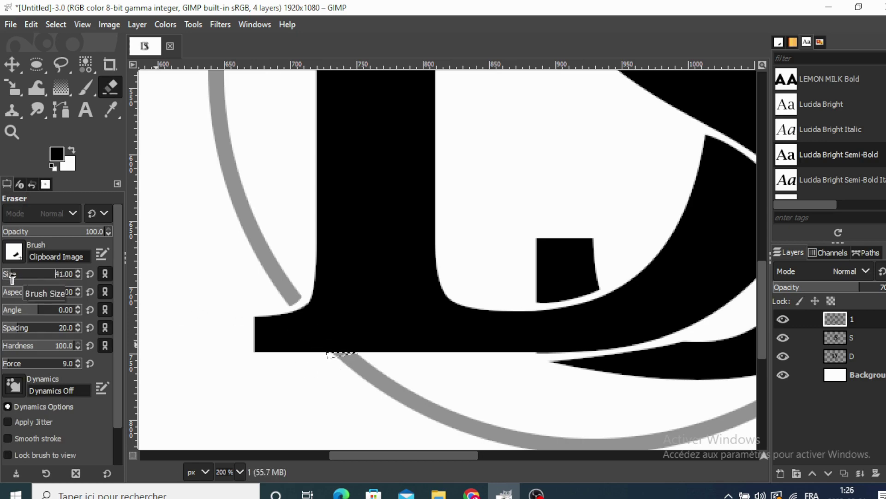
click(16, 253)
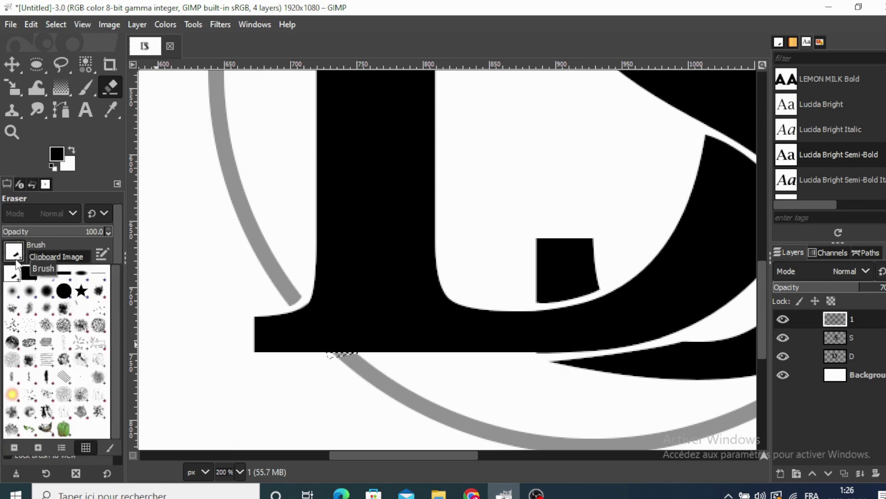
click(48, 288)
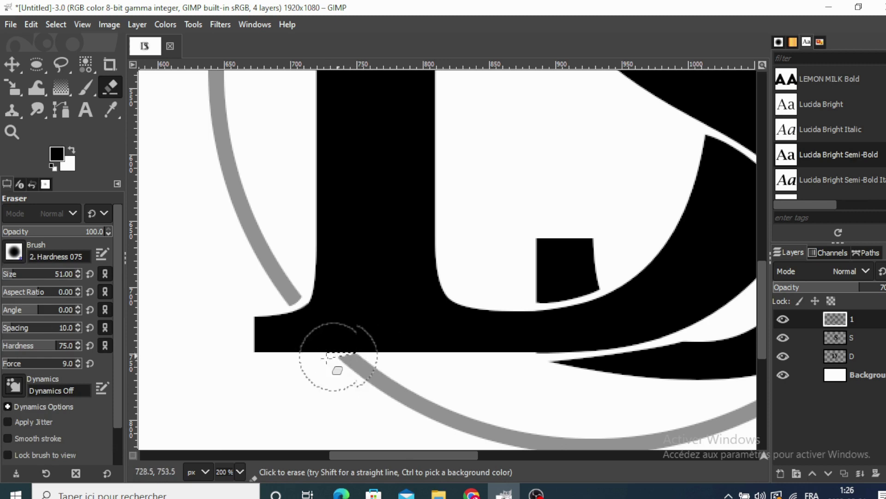
click(12, 63)
click(62, 26)
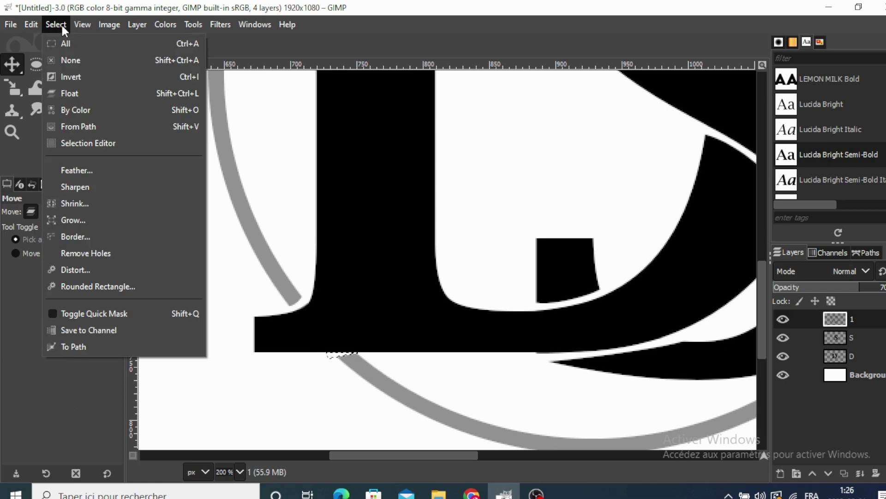
click(70, 56)
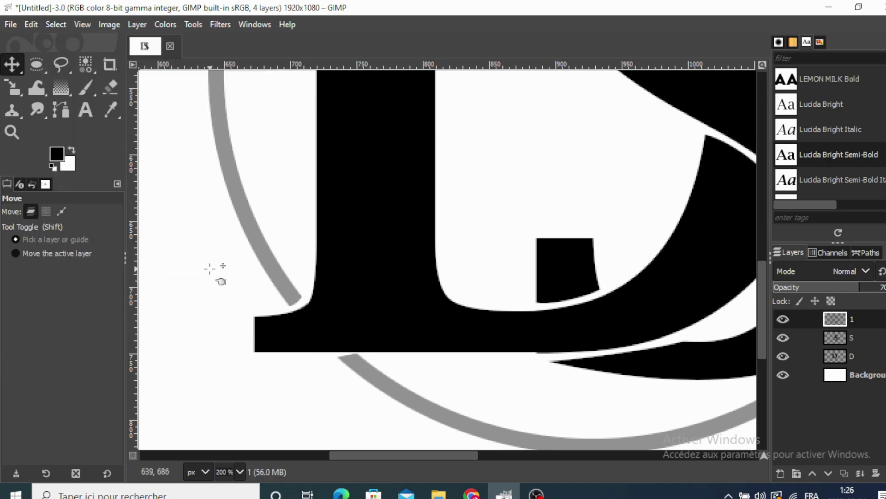
- Start a two-anchor Bézier path along the grey ring at the D's lower-right bowl
mouse_move(425, 455)
mouse_down()
mouse_move(551, 457)
mouse_move(529, 455)
mouse_up()
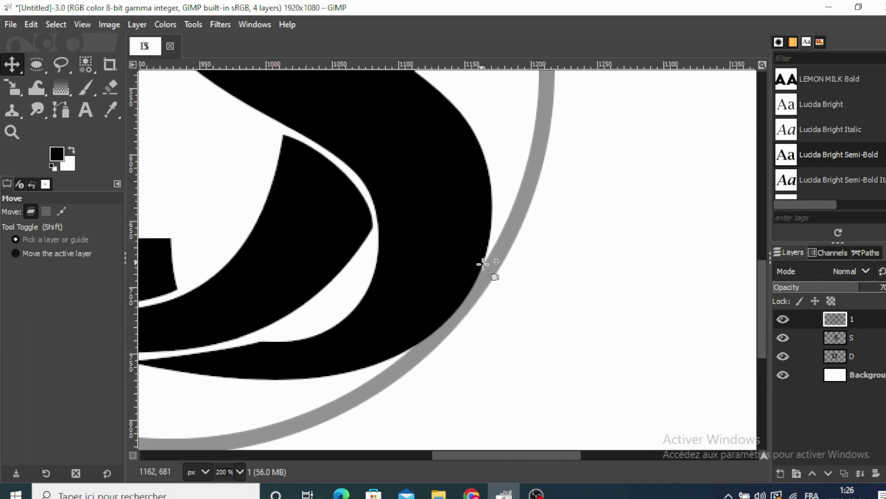
click(33, 67)
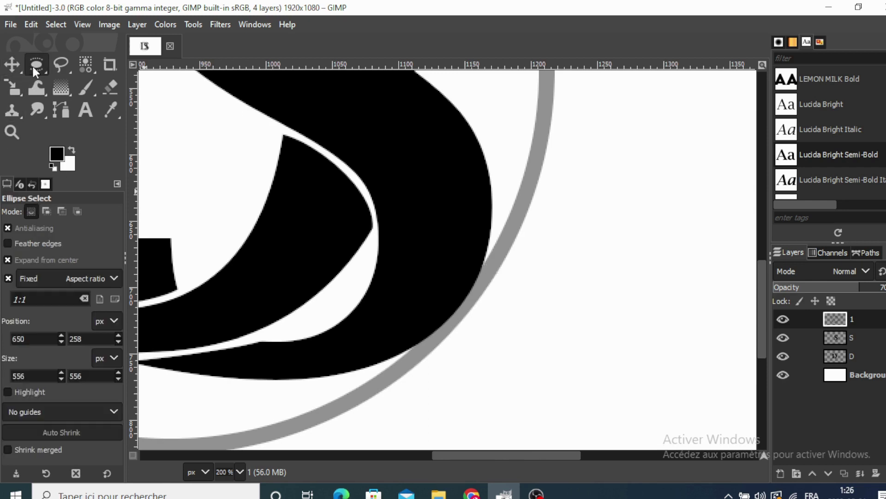
click(60, 65)
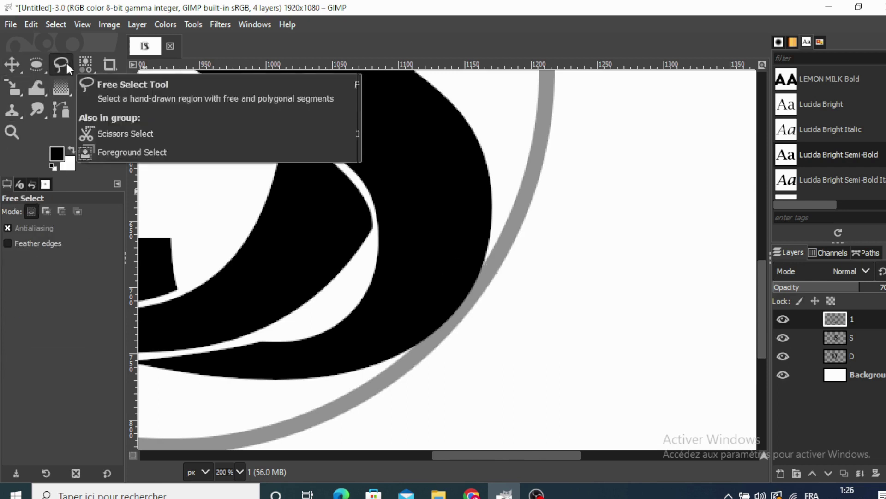
click(488, 269)
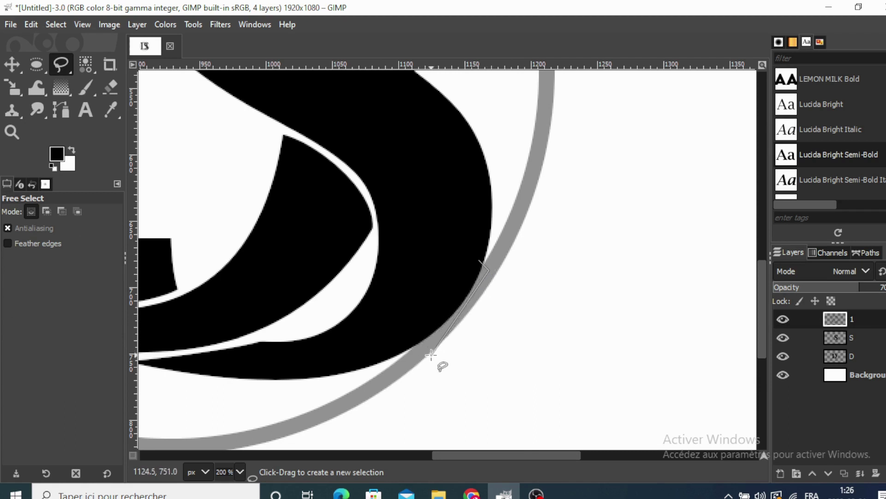
click(13, 70)
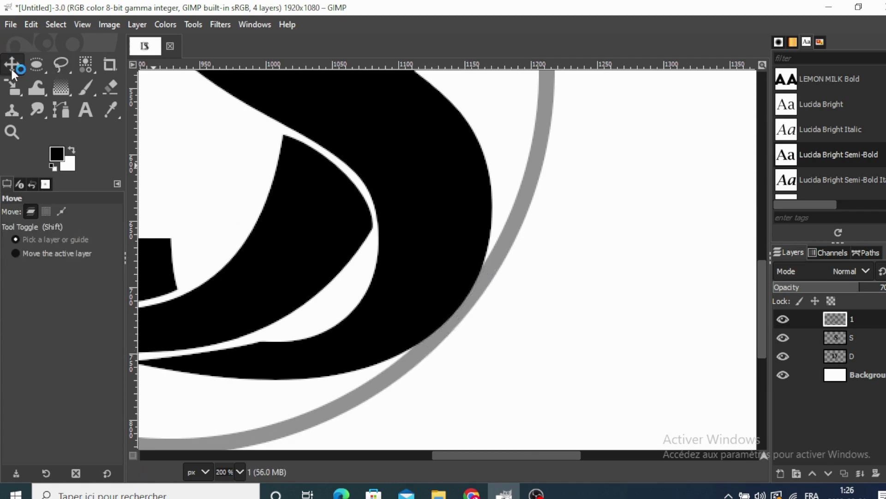
click(61, 115)
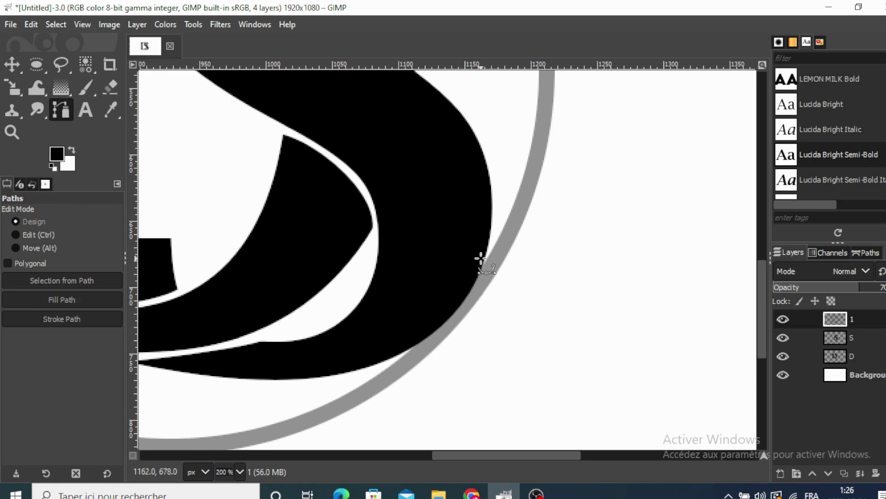
drag(481, 265, 489, 272)
drag(400, 356, 397, 348)
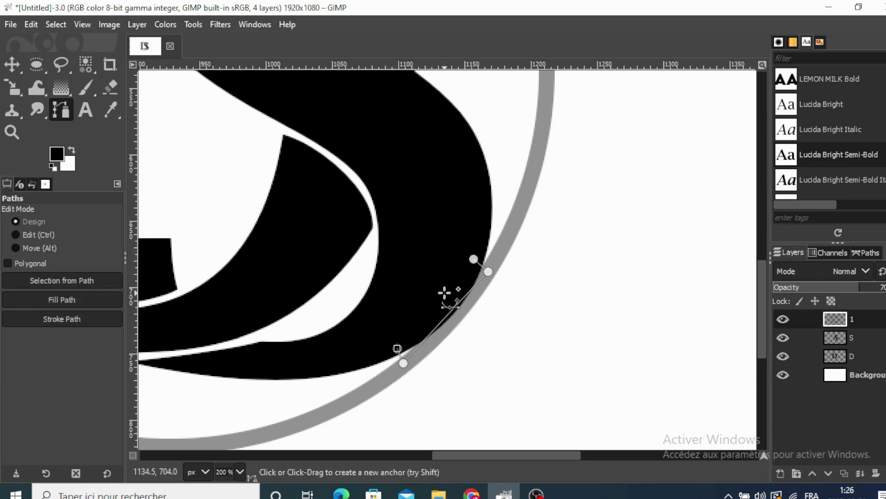
drag(458, 271, 474, 258)
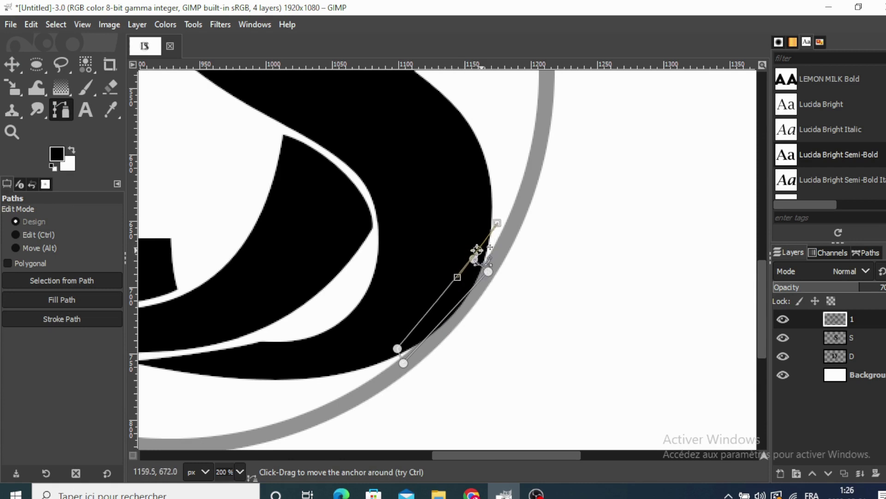
- Bend the path's curve and handles so it follows the grey ring's edge
click(455, 312)
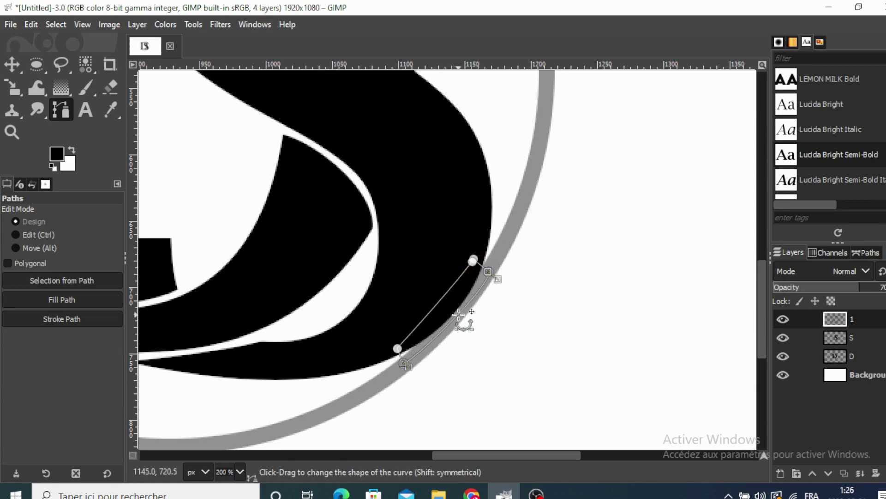
drag(455, 313, 401, 355)
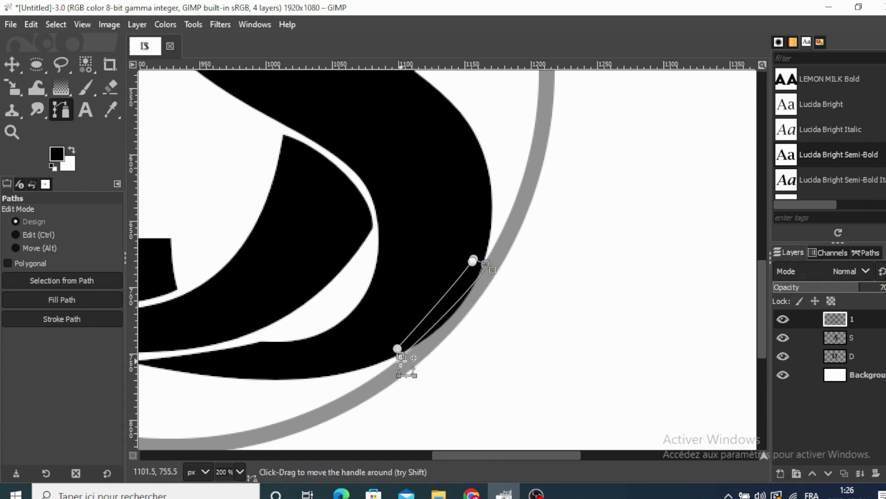
mouse_move(401, 356)
mouse_down()
mouse_move(401, 364)
mouse_move(398, 355)
mouse_up()
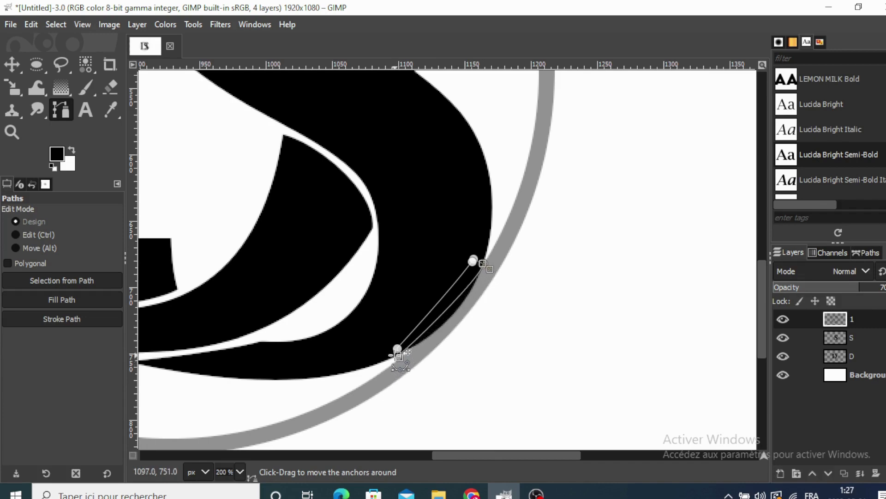
drag(445, 318, 444, 321)
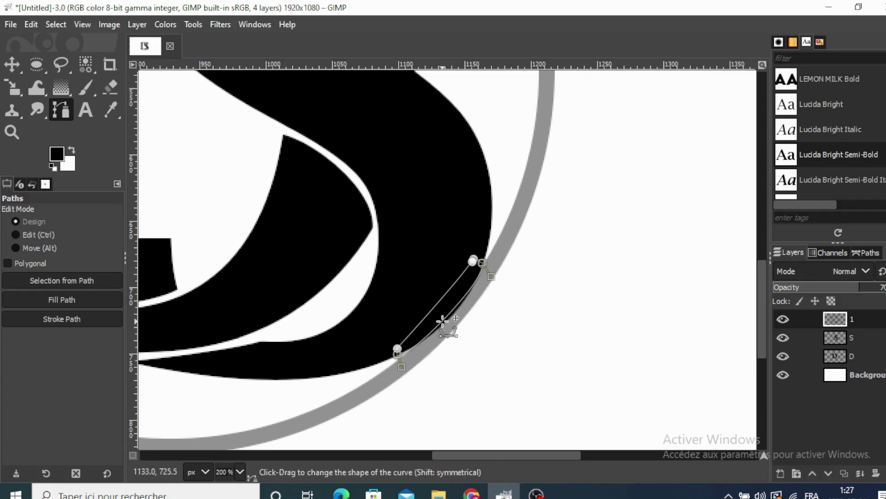
drag(398, 353, 396, 348)
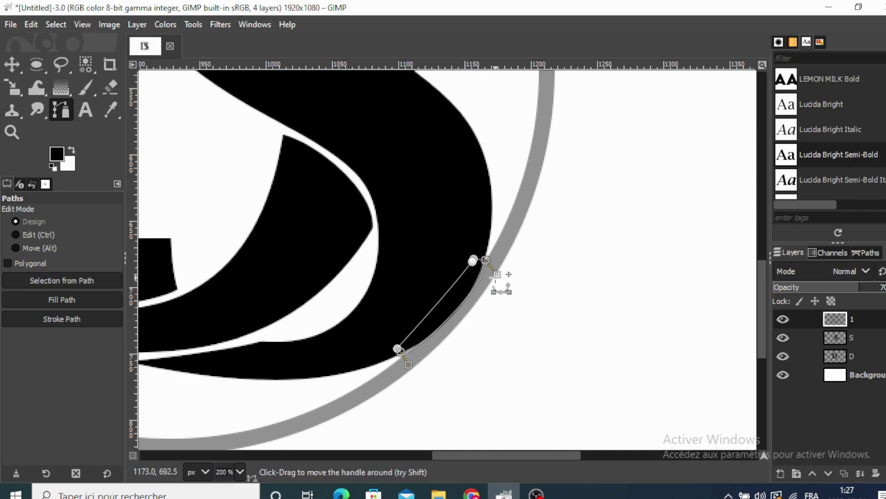
drag(497, 275, 487, 278)
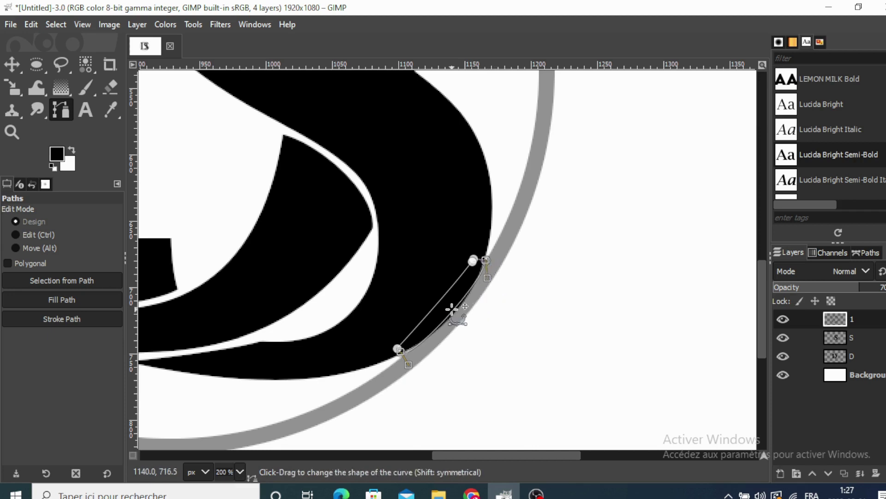
drag(452, 308, 455, 318)
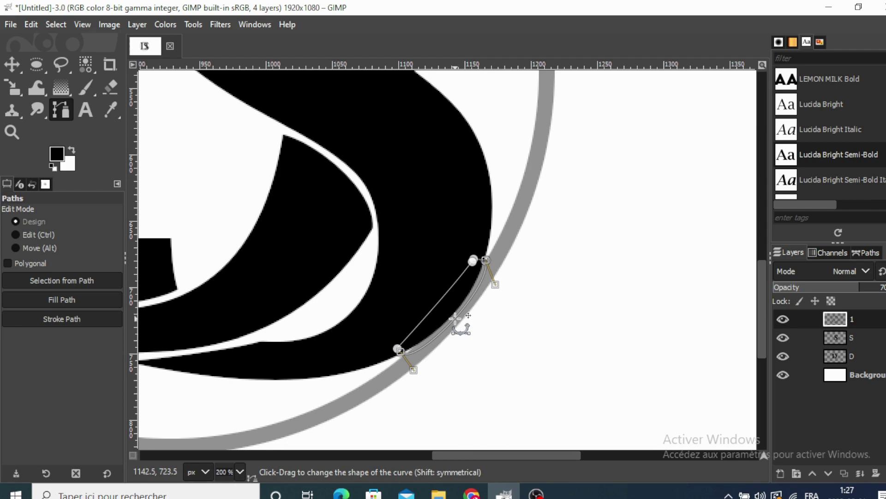
- Turn the path into a selection and cut that sliver away with Edit > Cut
click(25, 281)
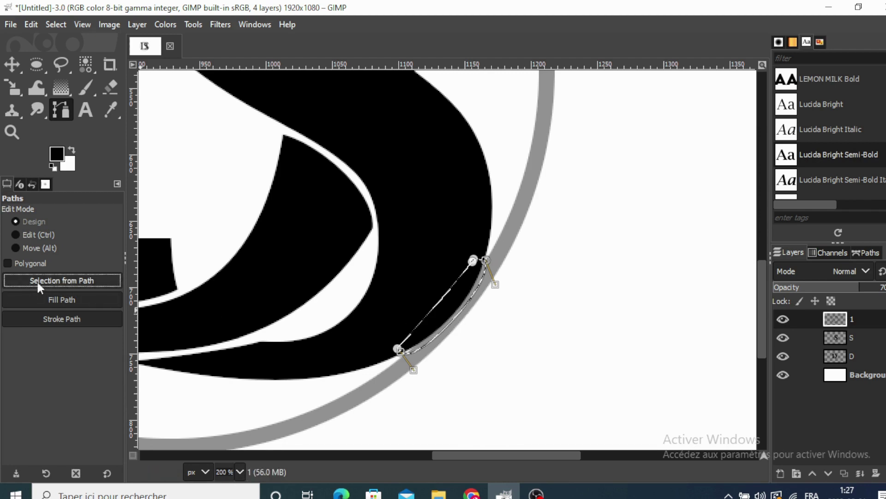
right_click(433, 326)
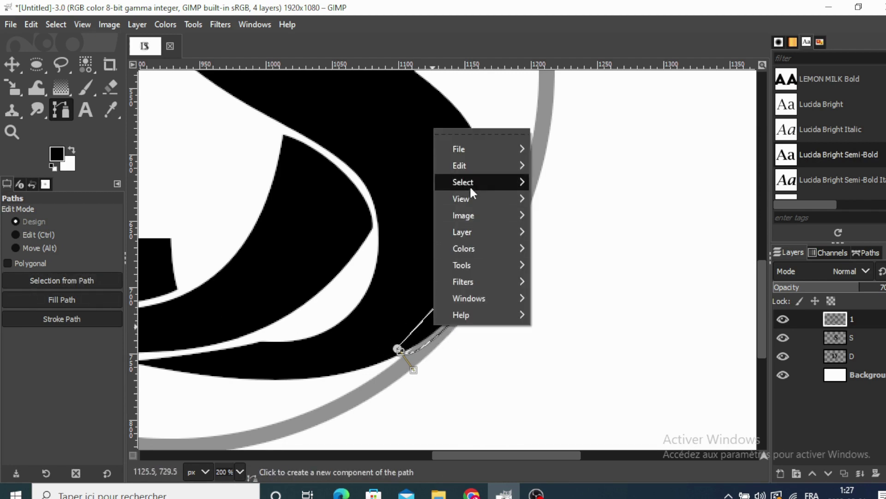
mouse_move(460, 165)
click(558, 129)
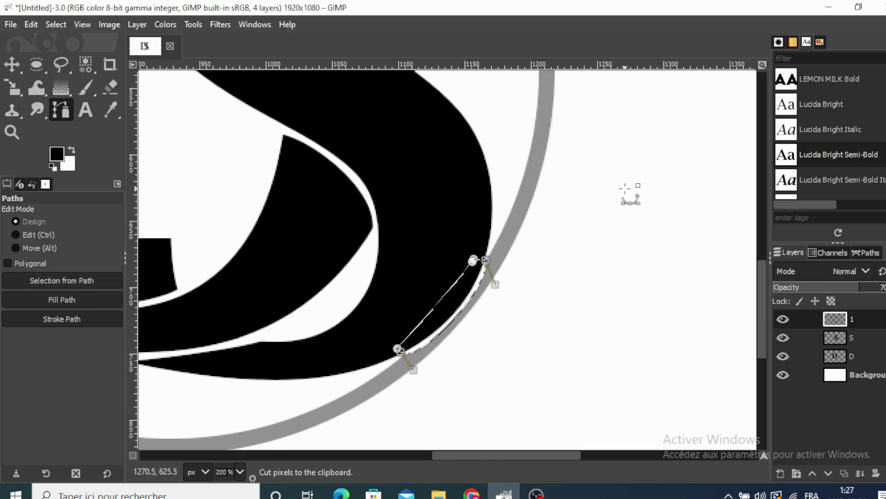
click(12, 66)
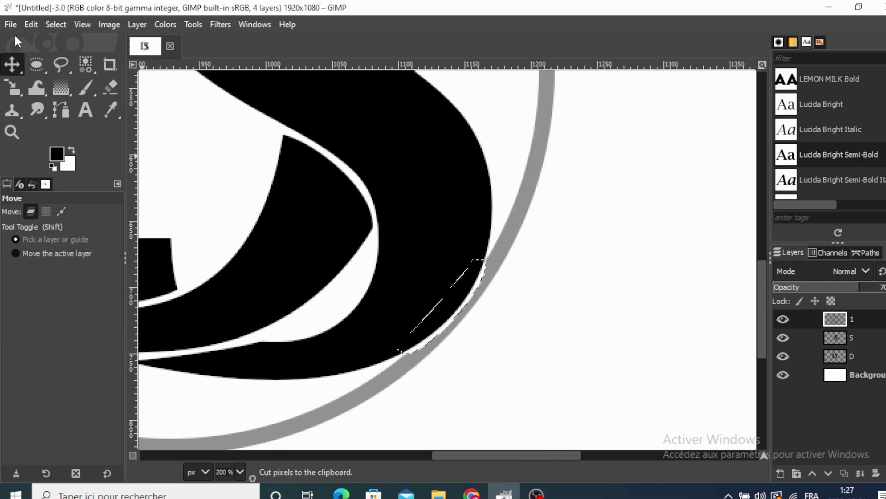
- Free-select the overlapping sliver where the black shape meets the ring near the S, and erase it
click(56, 24)
click(68, 59)
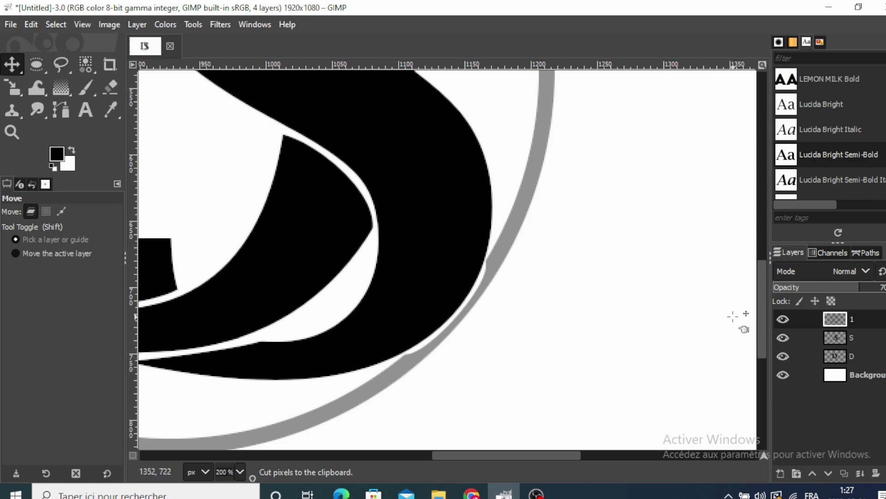
drag(758, 331, 738, 228)
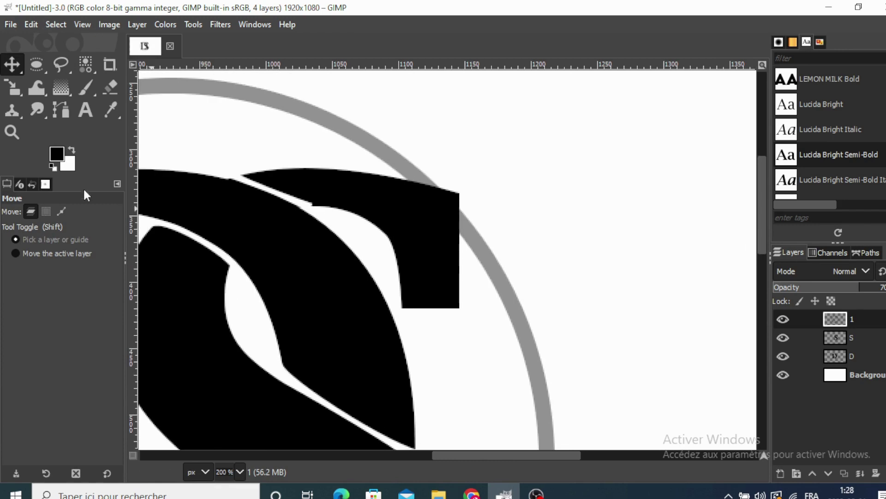
click(60, 65)
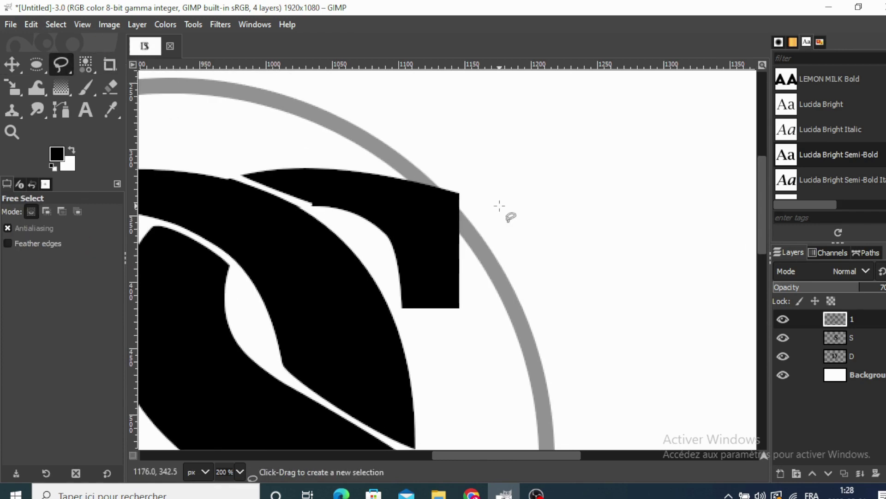
click(447, 183)
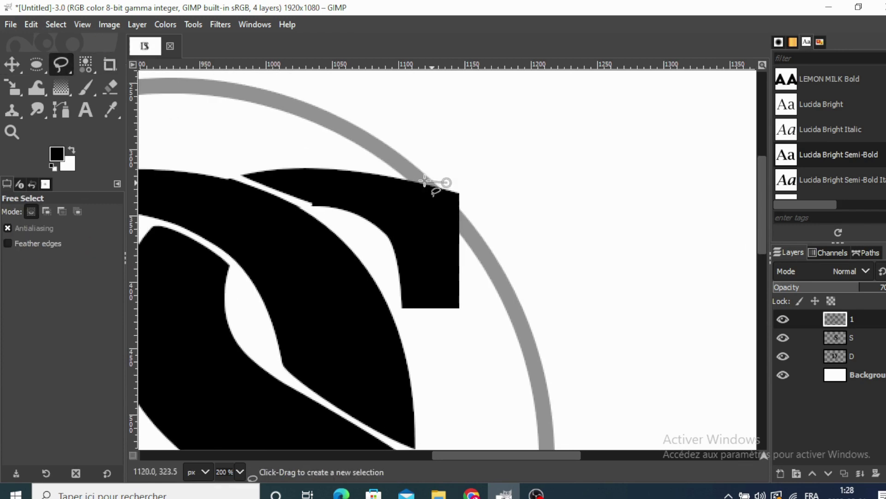
click(390, 172)
click(392, 186)
click(447, 196)
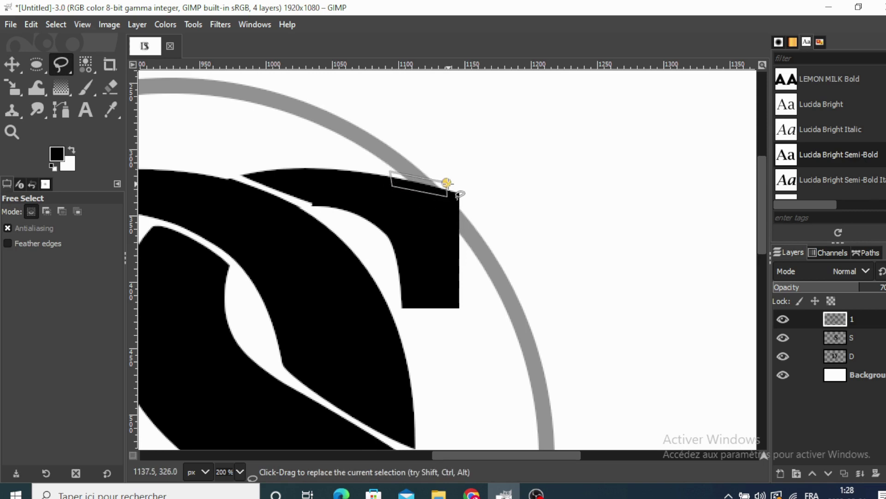
click(447, 183)
key(Return)
click(110, 87)
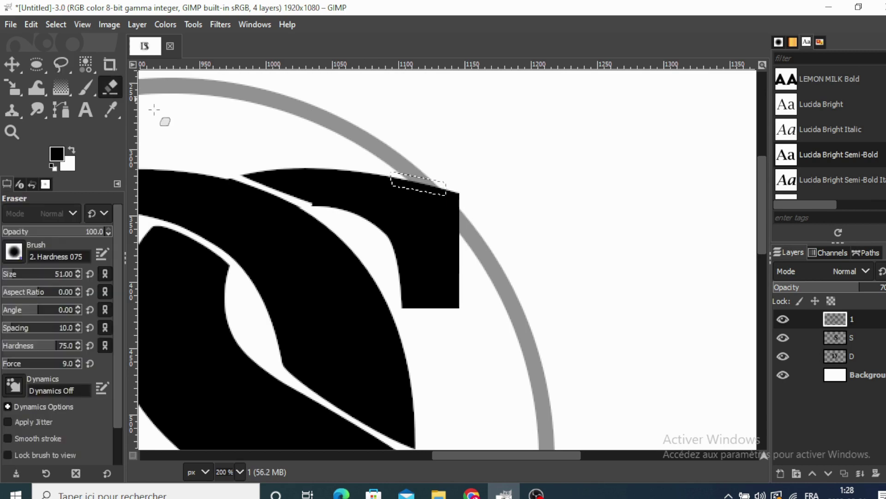
drag(393, 179, 455, 191)
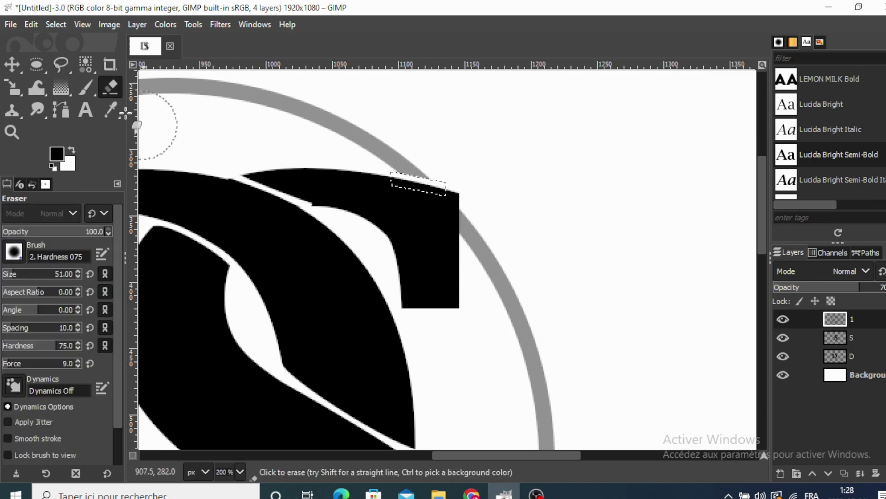
- Free-select the grey ring piece beside the S's upper-right terminal and erase it
click(55, 24)
click(65, 60)
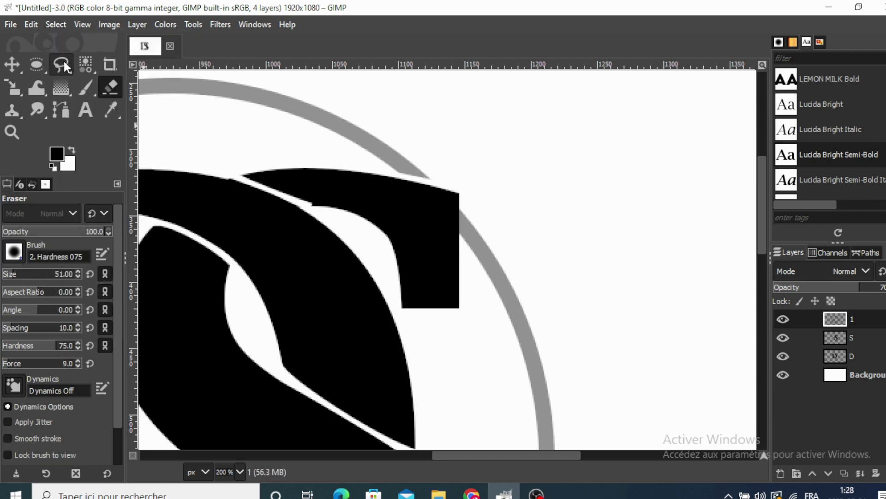
click(59, 65)
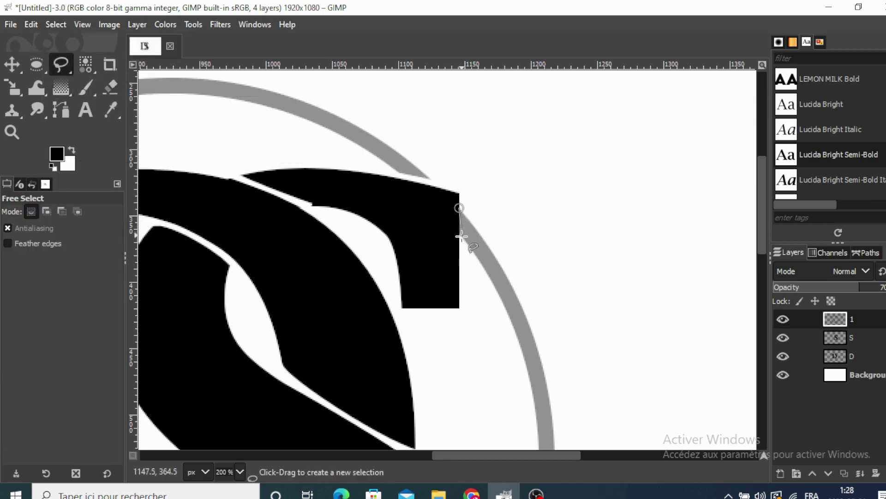
click(460, 239)
click(467, 244)
click(460, 208)
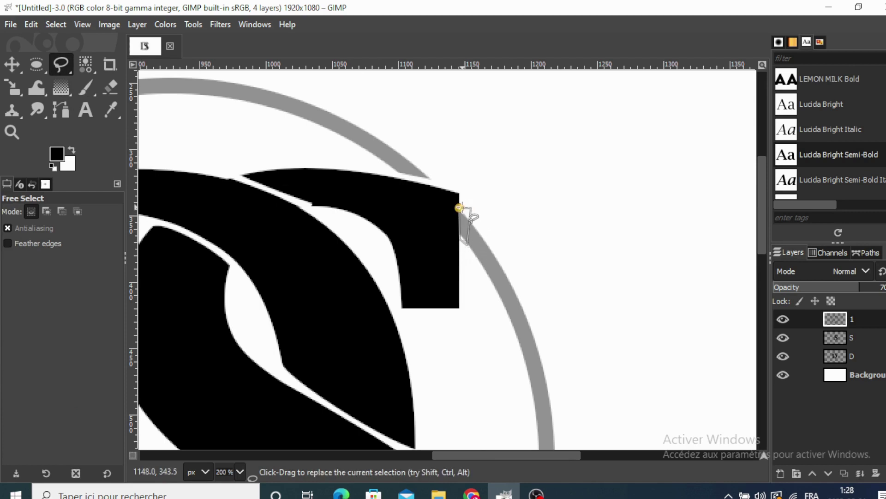
key(Return)
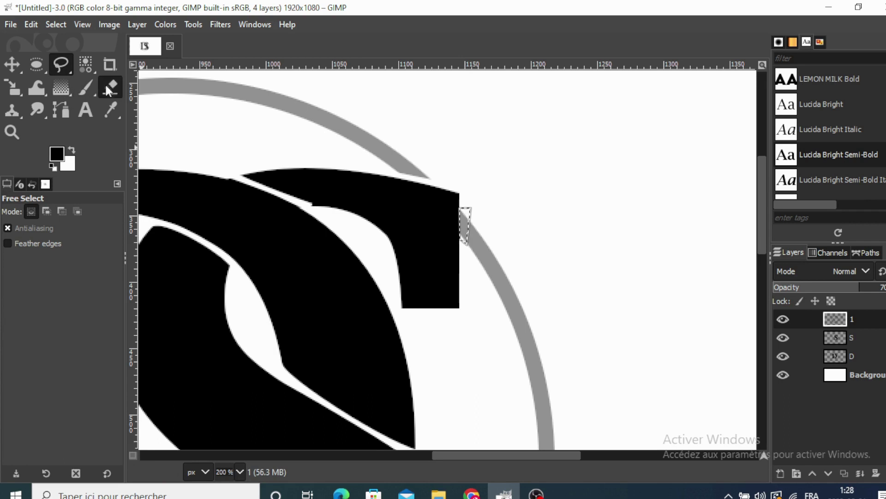
click(109, 87)
drag(461, 218, 468, 237)
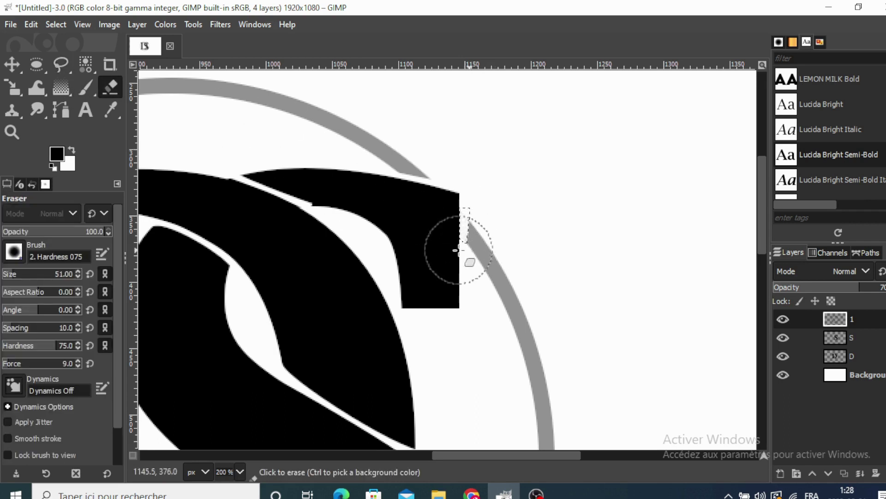
- Clear the selection with Select > None and return to the Move tool
click(6, 66)
click(55, 24)
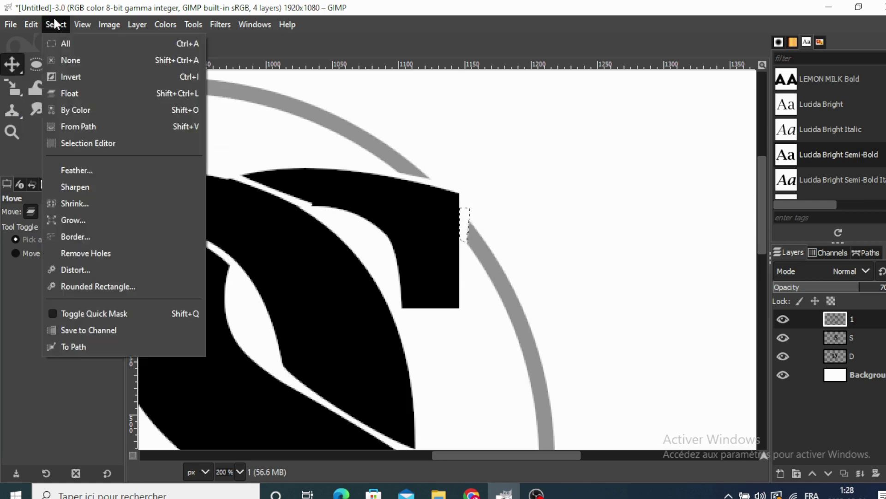
click(66, 60)
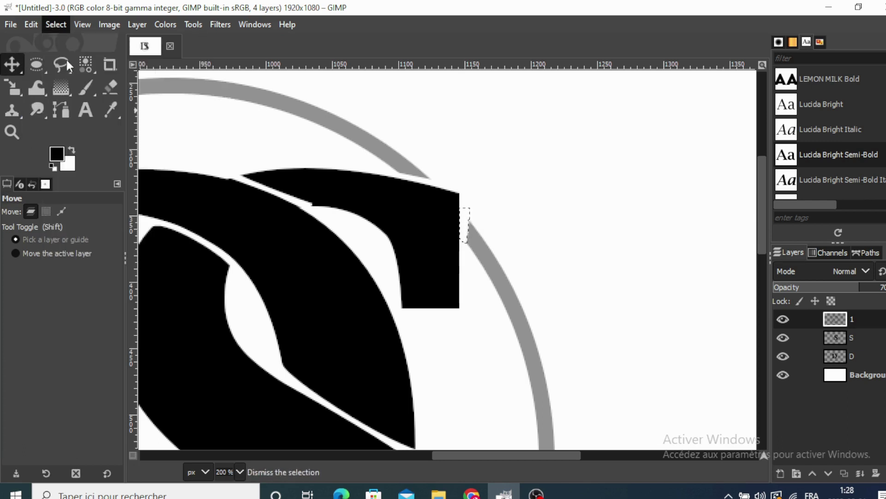
click(240, 471)
- Raise layer 1's opacity to 100 for a solid black ring, checking at 50% and 100% zoom
click(230, 421)
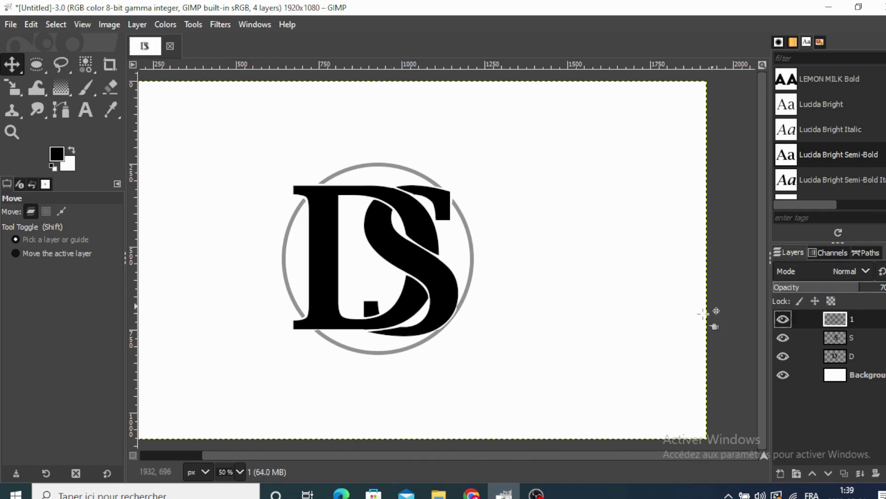
drag(855, 293, 884, 294)
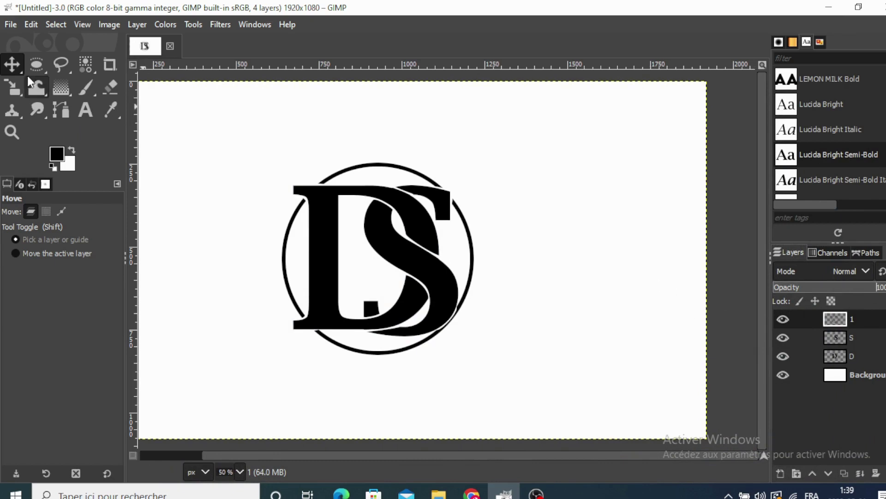
mouse_move(513, 202)
mouse_down()
mouse_move(543, 197)
mouse_move(516, 198)
mouse_up()
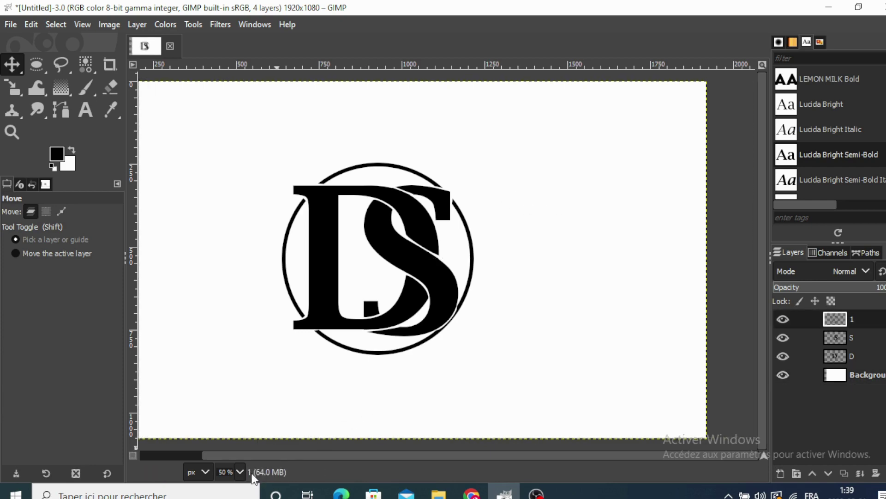
click(240, 471)
click(243, 408)
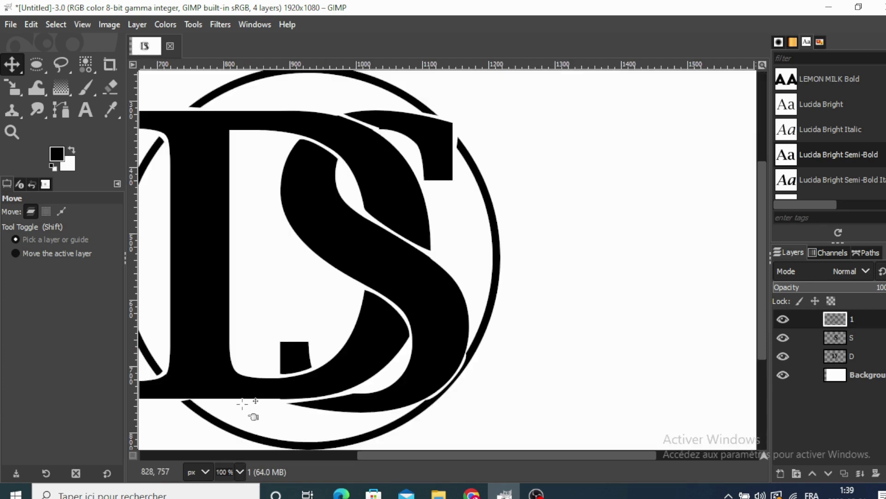
drag(378, 456, 261, 459)
click(240, 471)
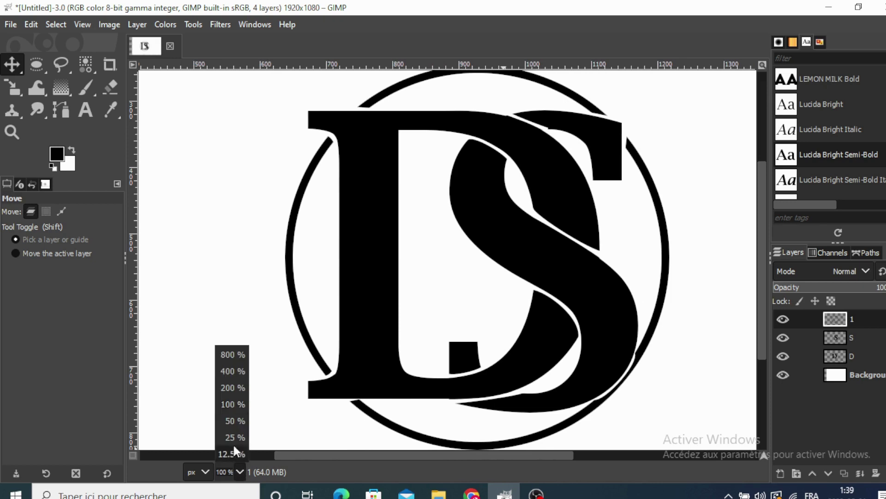
click(233, 420)
drag(305, 395, 253, 393)
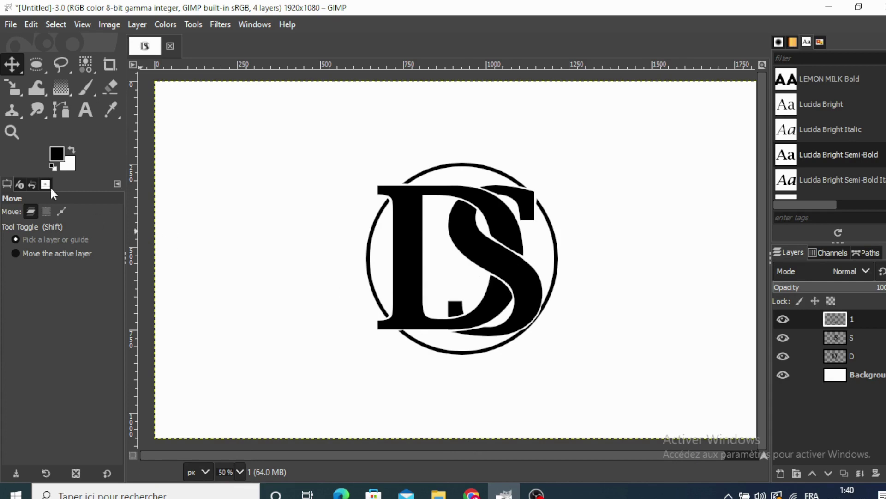
click(11, 25)
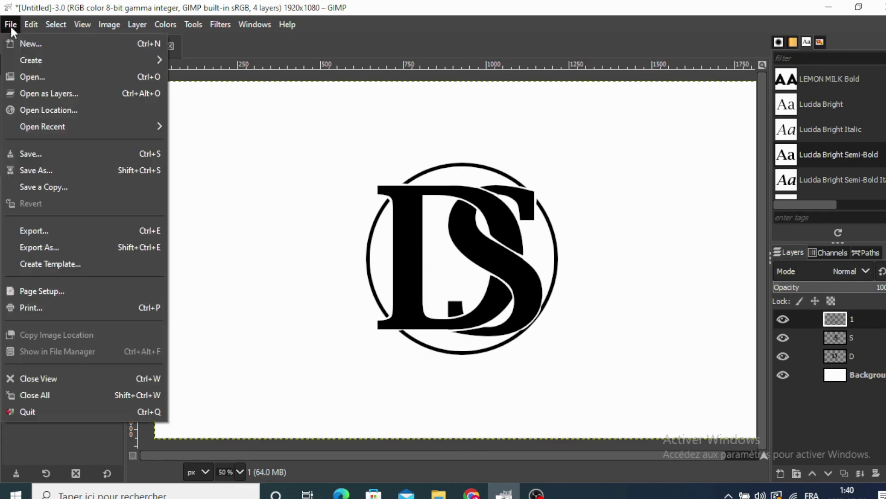
- Open fuchi.png as a layer and lower its opacity to see the logo underneath
click(43, 94)
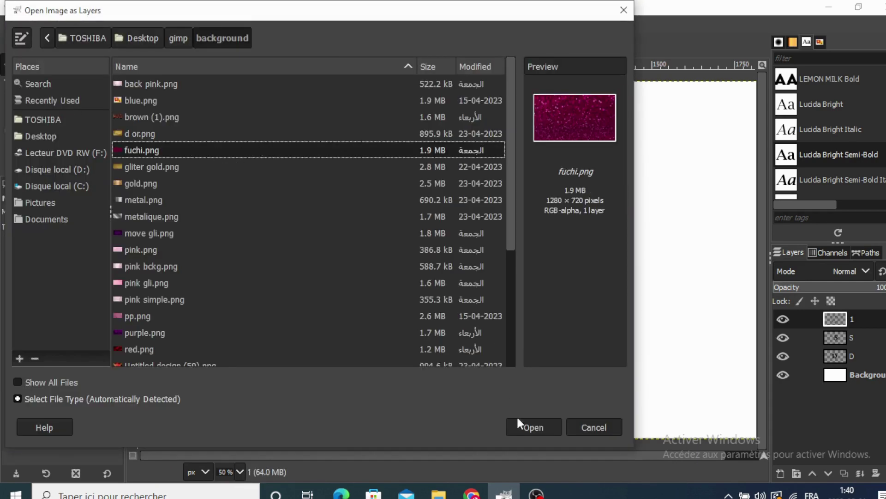
click(517, 428)
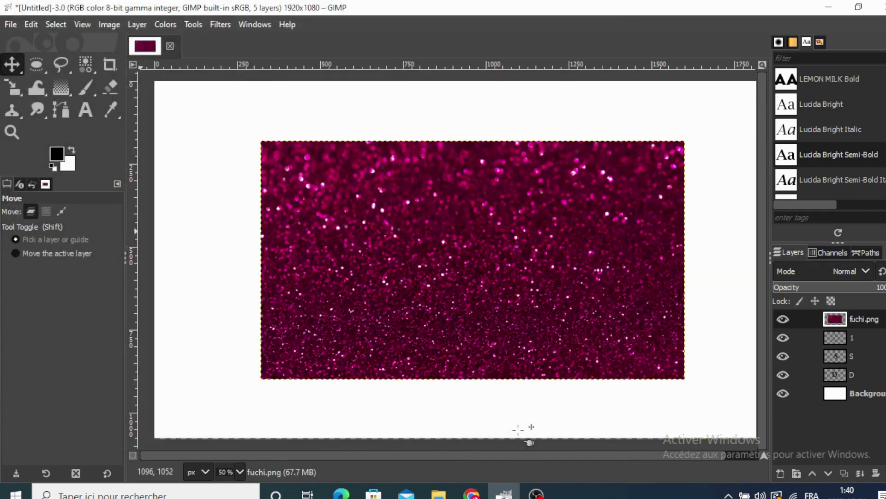
drag(881, 287, 851, 288)
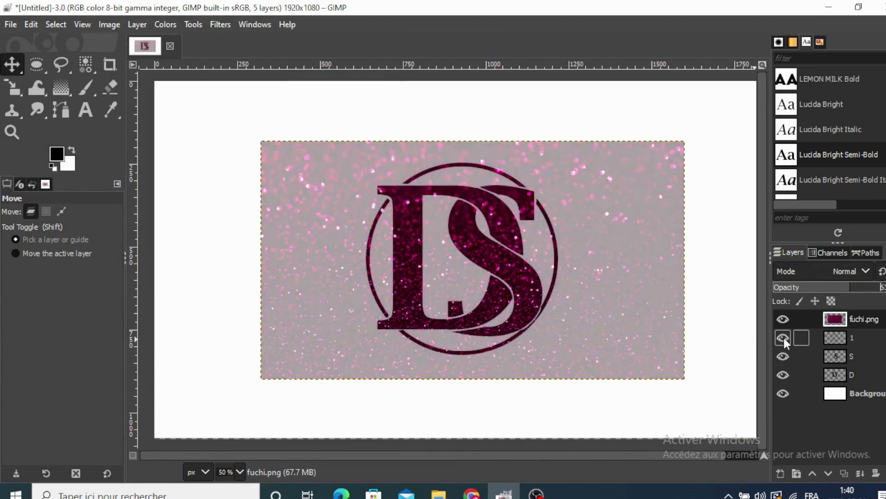
click(783, 337)
click(828, 359)
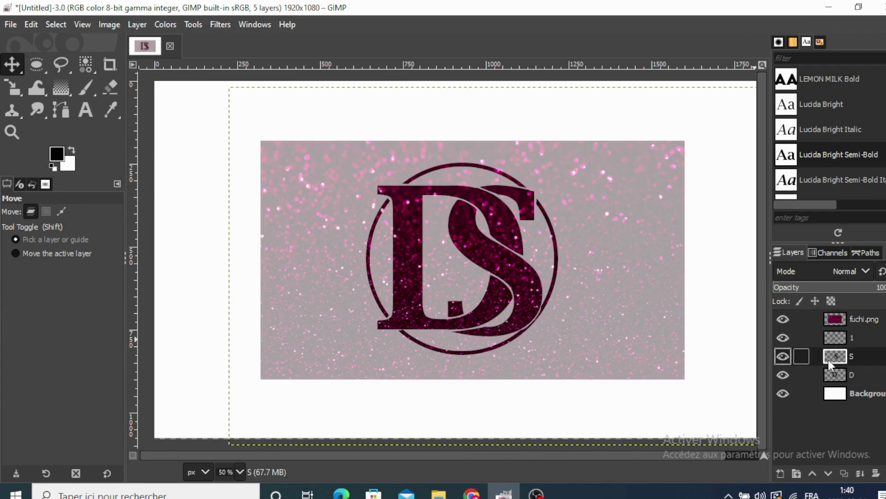
click(783, 356)
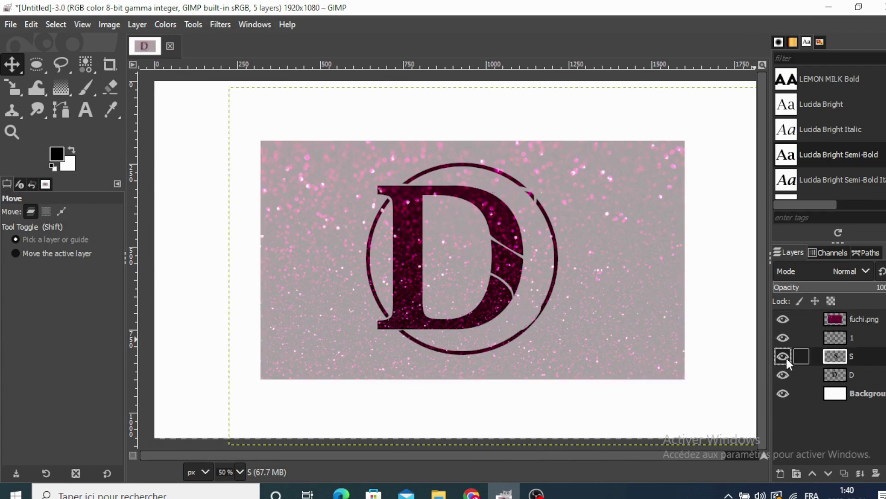
- Mask the fuchi layer with the S's alpha selection below layer 1 and merge it down
right_click(832, 359)
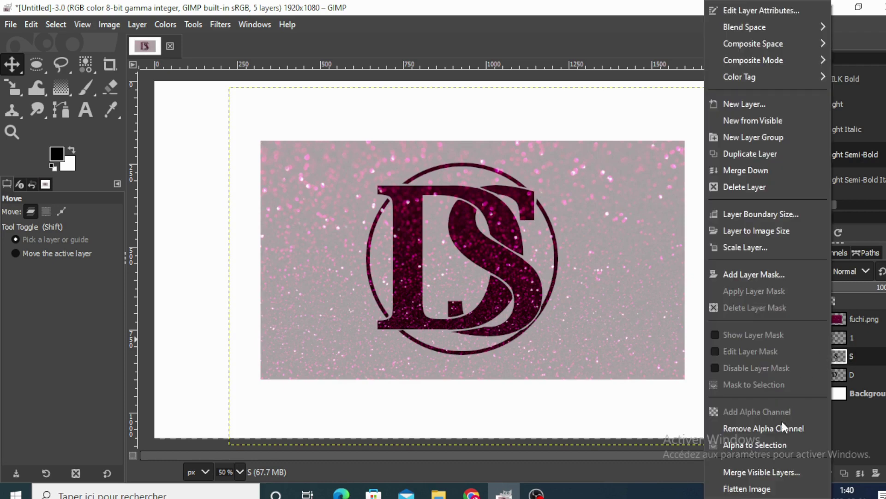
click(770, 443)
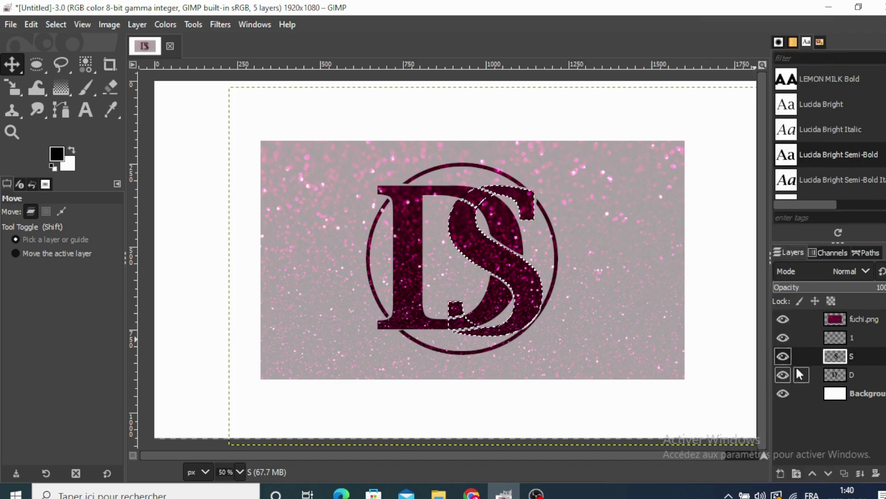
drag(834, 319, 838, 336)
drag(839, 342, 835, 337)
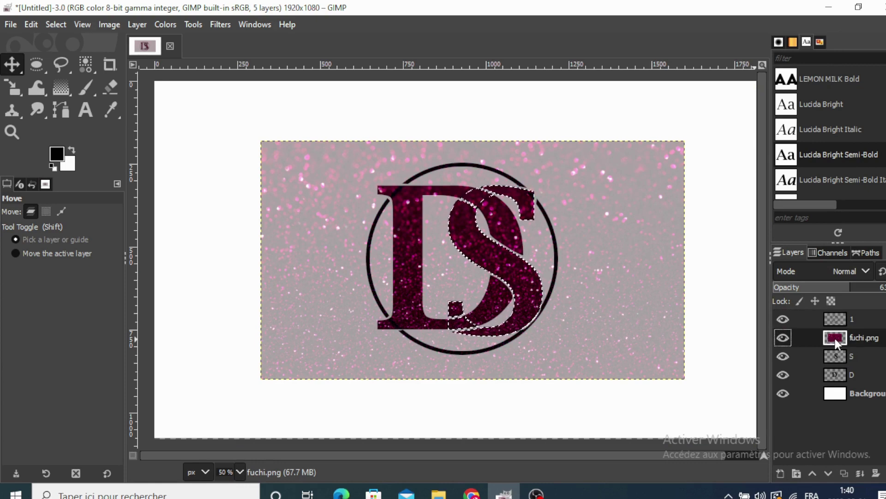
right_click(838, 337)
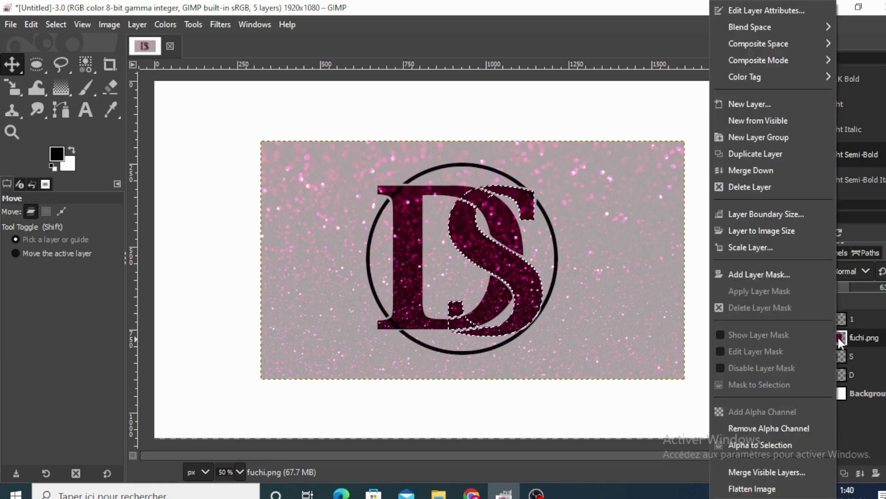
click(774, 273)
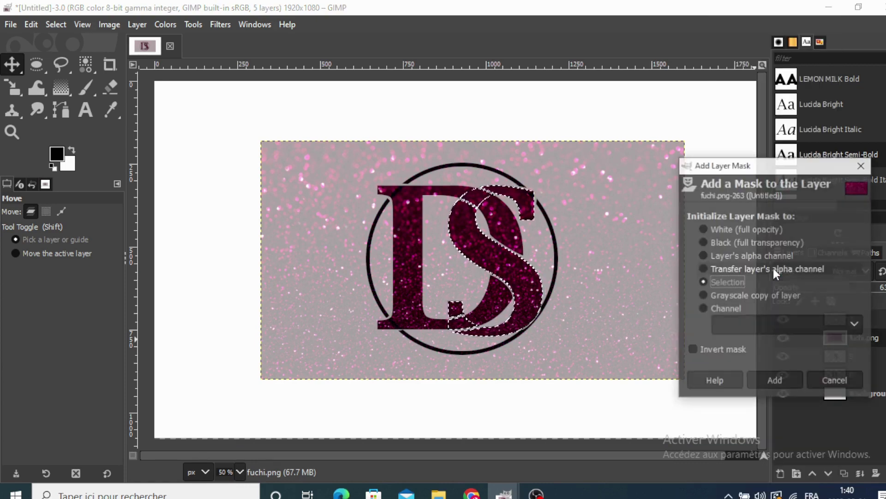
click(774, 380)
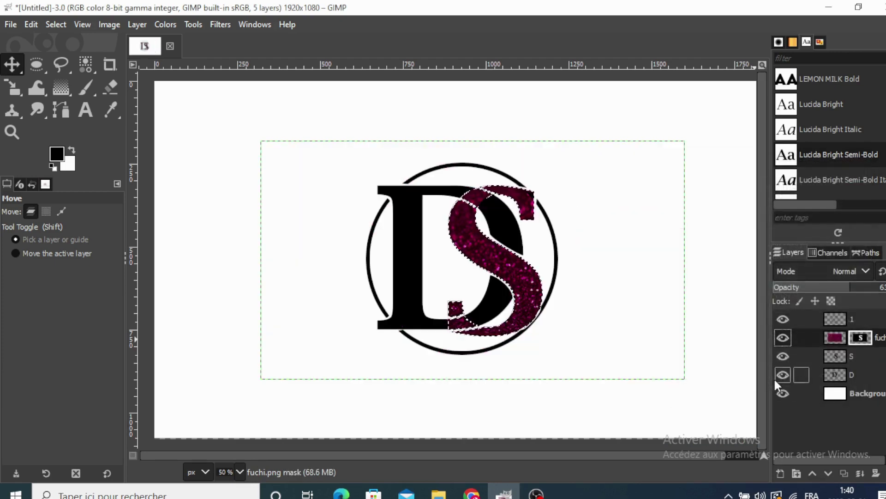
right_click(834, 337)
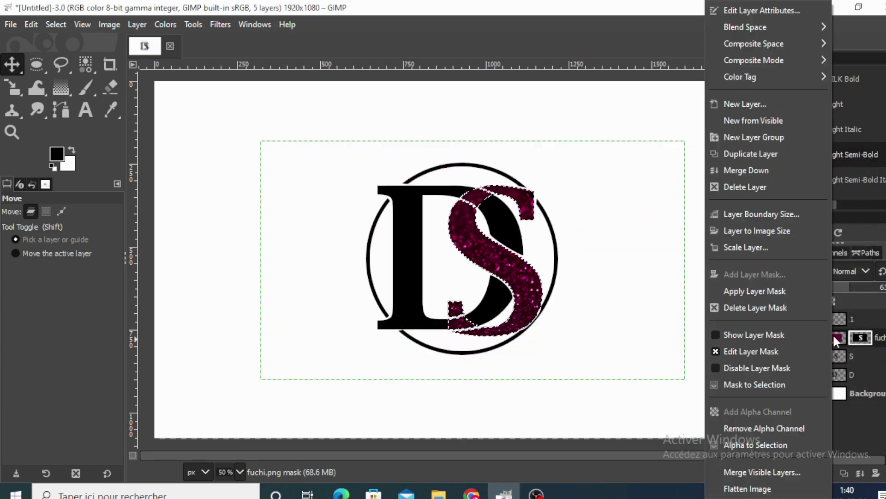
click(778, 170)
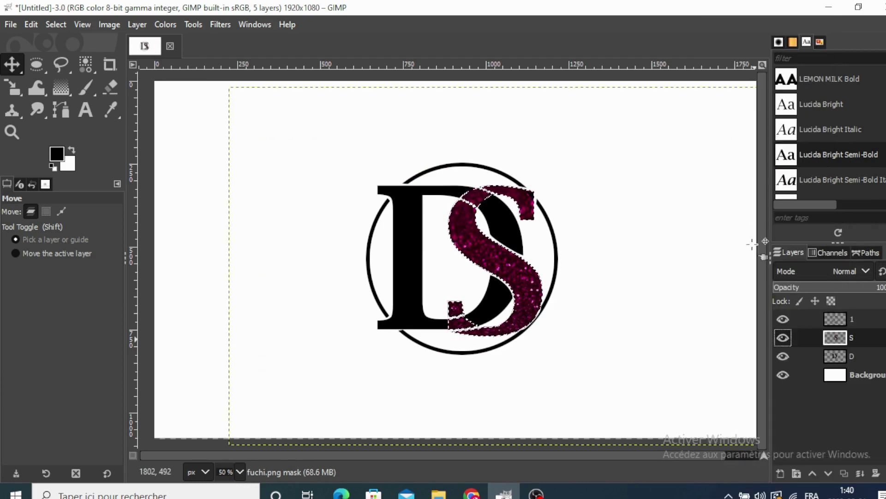
- Clear the selection, make layer D active, and load gliter gold.png as a new layer
click(54, 24)
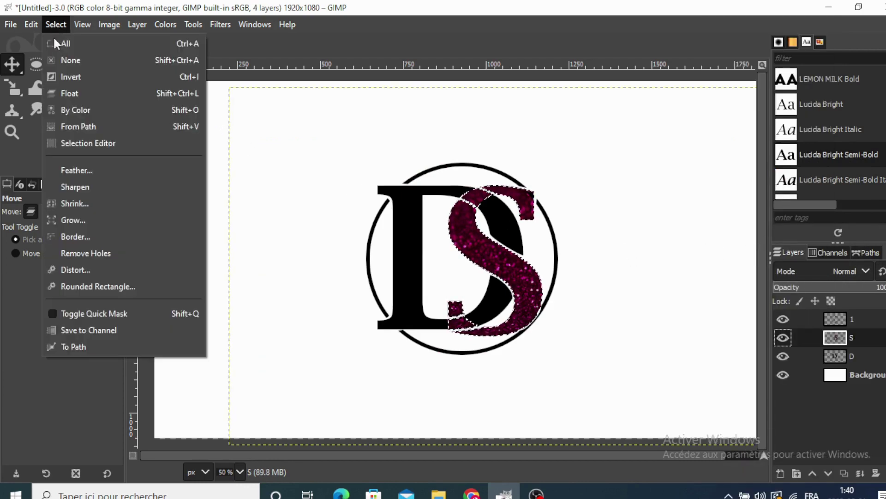
click(57, 59)
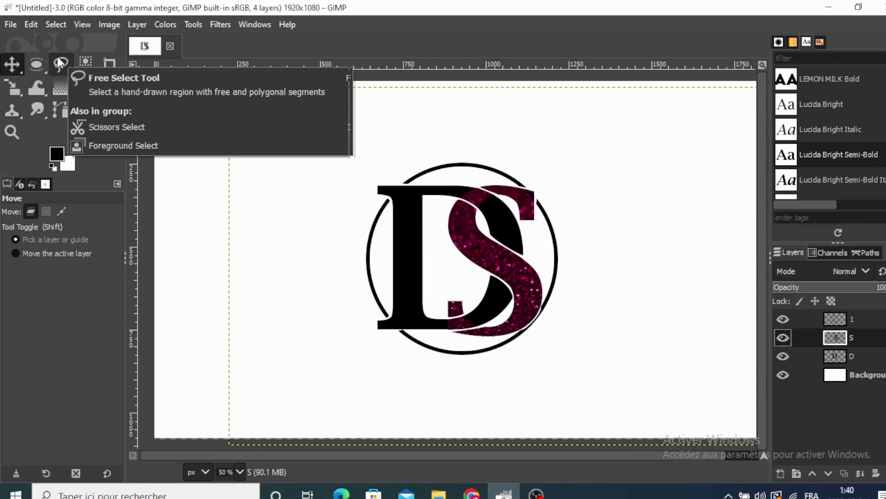
click(834, 358)
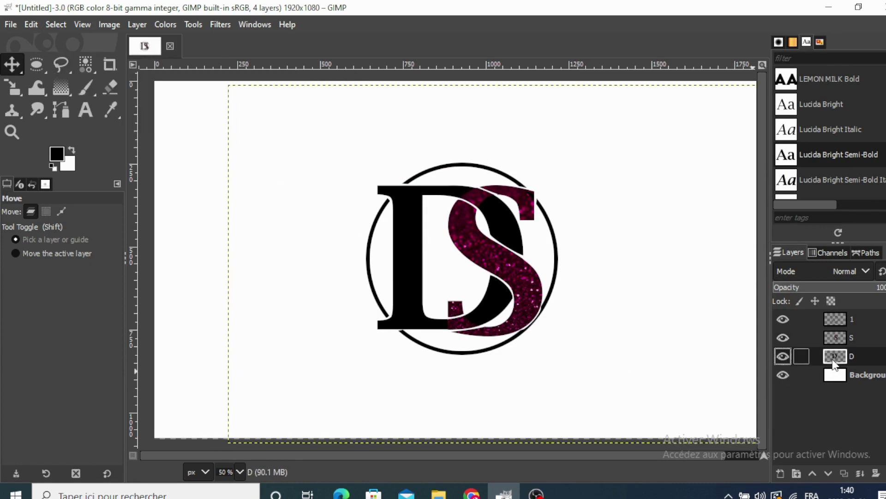
click(12, 24)
click(40, 91)
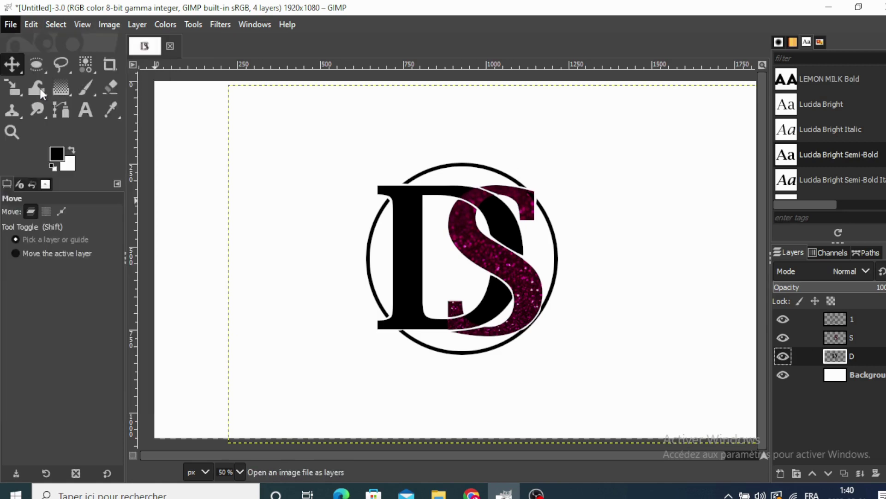
click(153, 168)
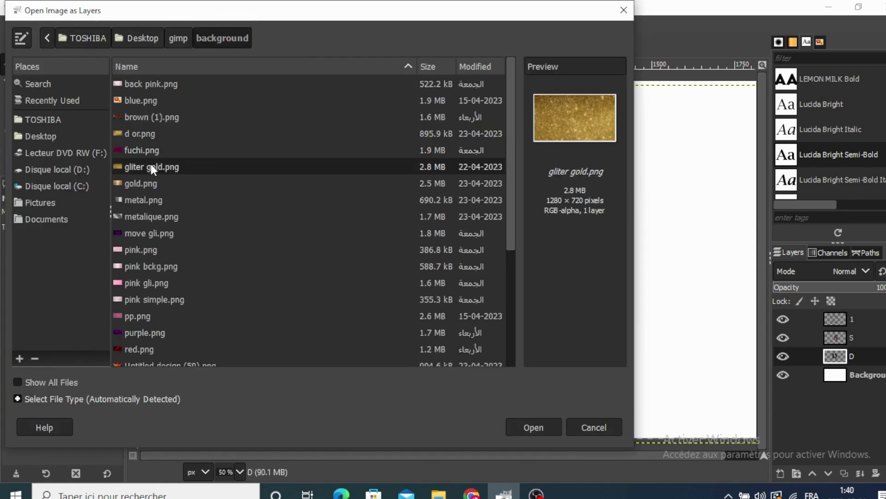
click(519, 427)
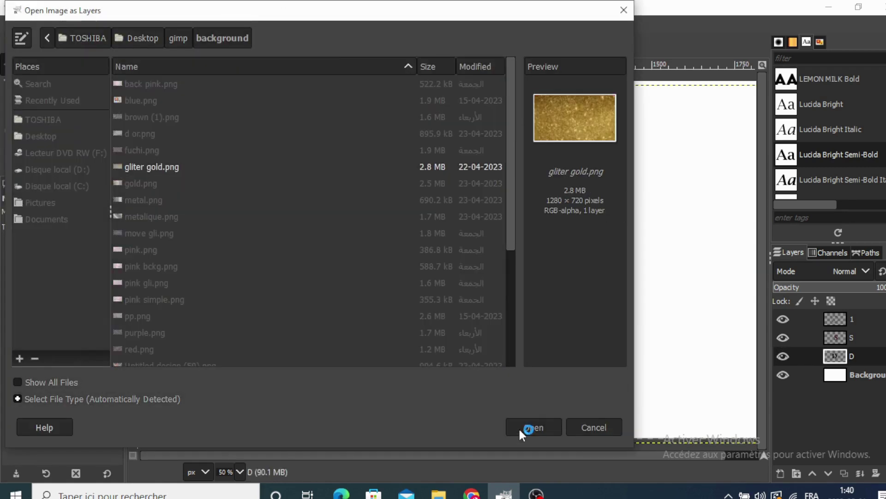
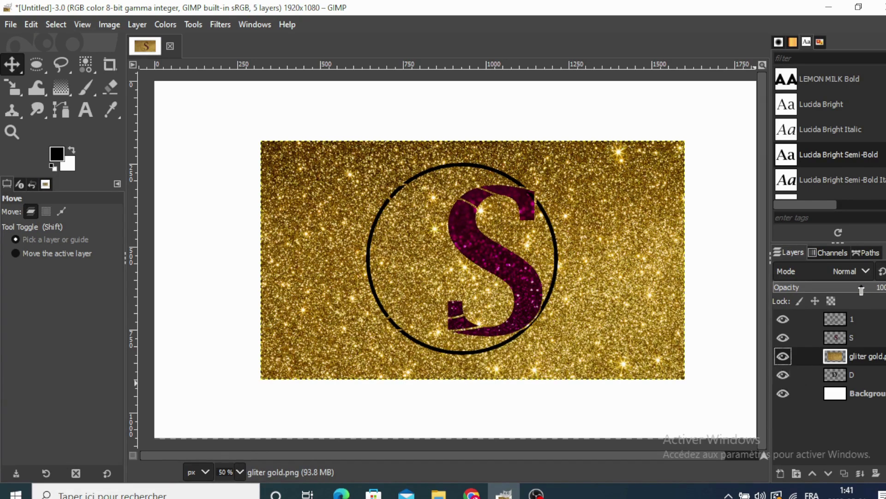
- Fade the gliter gold layer and give it a layer mask from the D letter's selection
drag(862, 290, 849, 289)
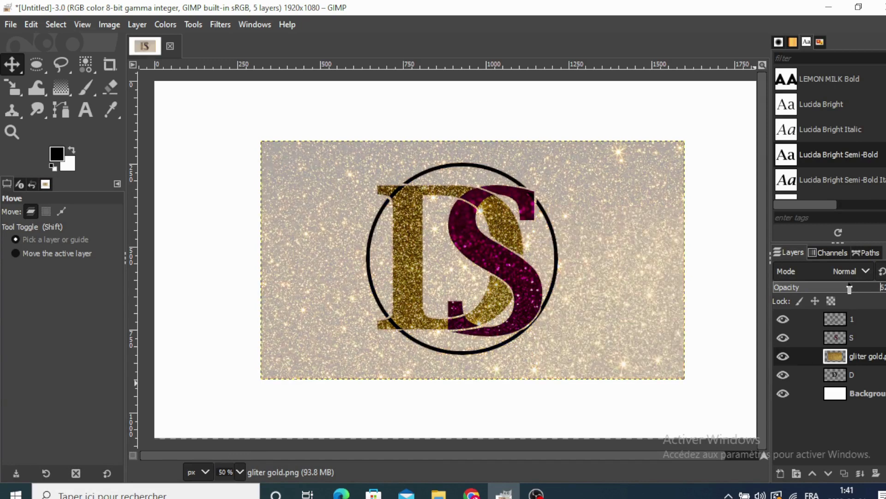
click(787, 373)
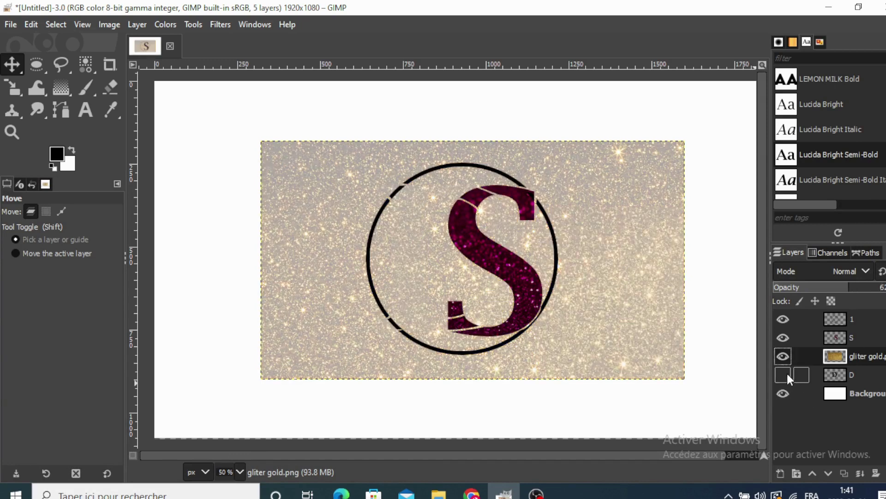
right_click(831, 379)
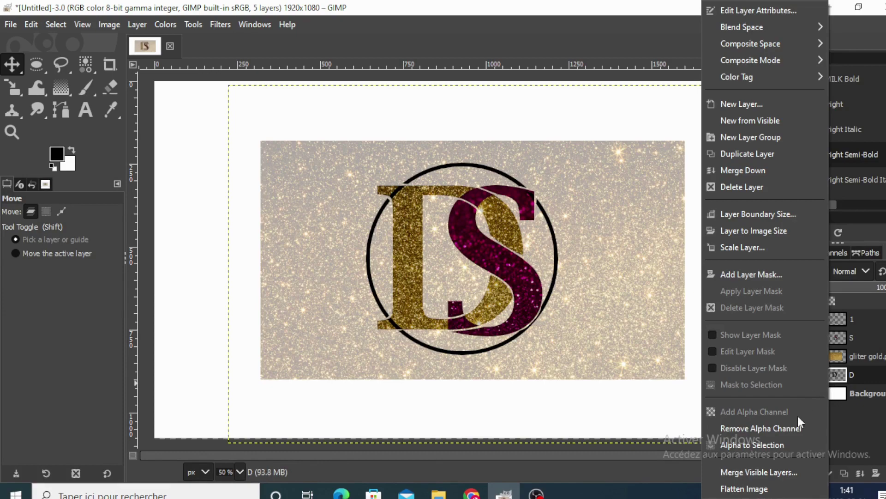
key(Escape)
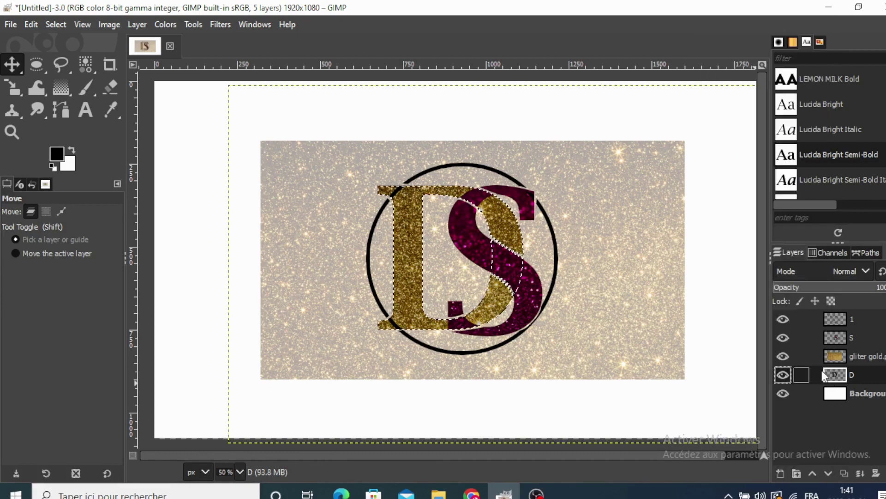
right_click(839, 360)
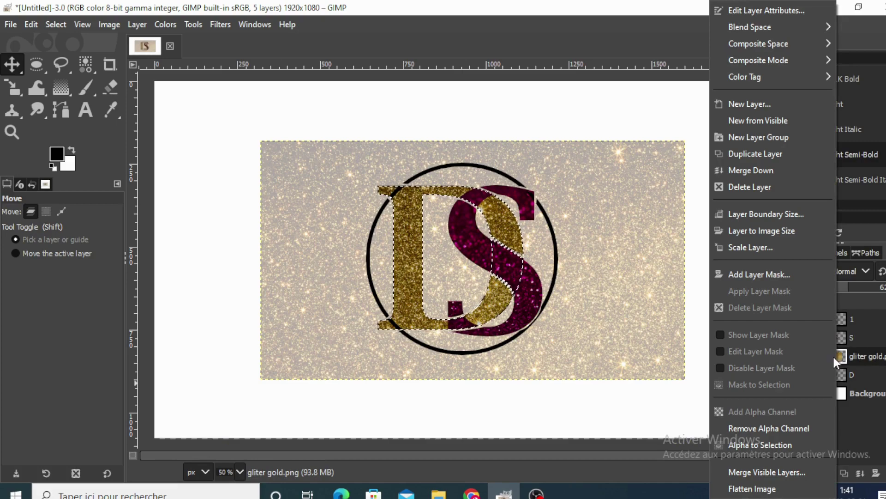
click(747, 270)
click(747, 381)
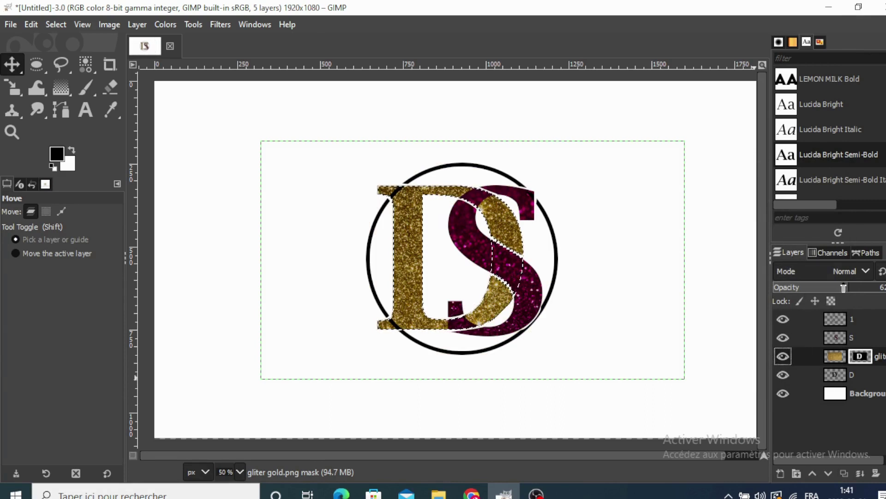
- Restore the masked glitter to full opacity and merge it down into the D layer
drag(848, 287, 885, 287)
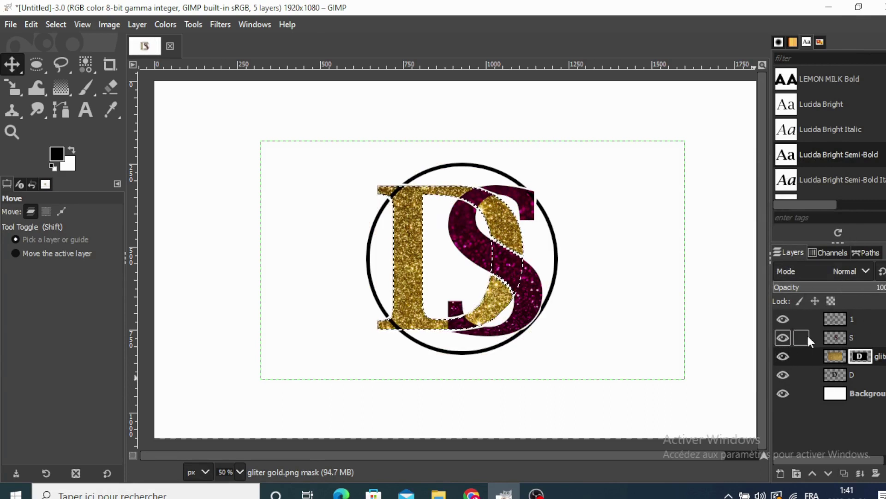
click(782, 319)
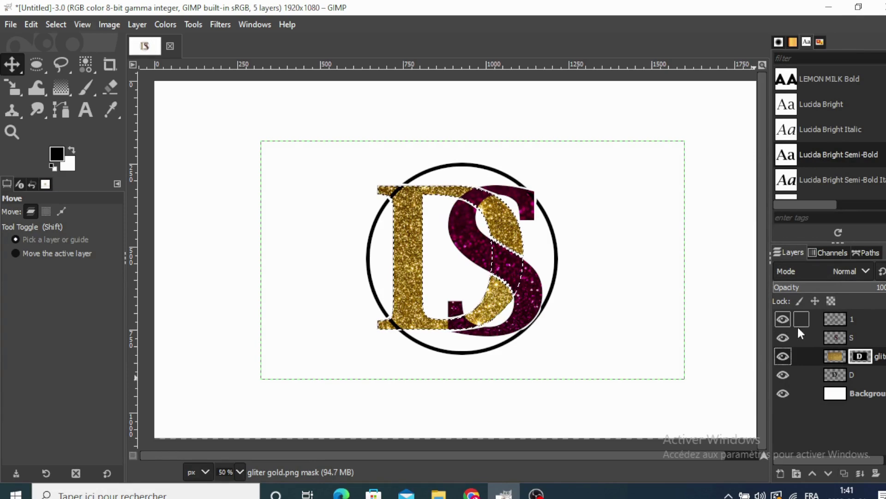
right_click(829, 354)
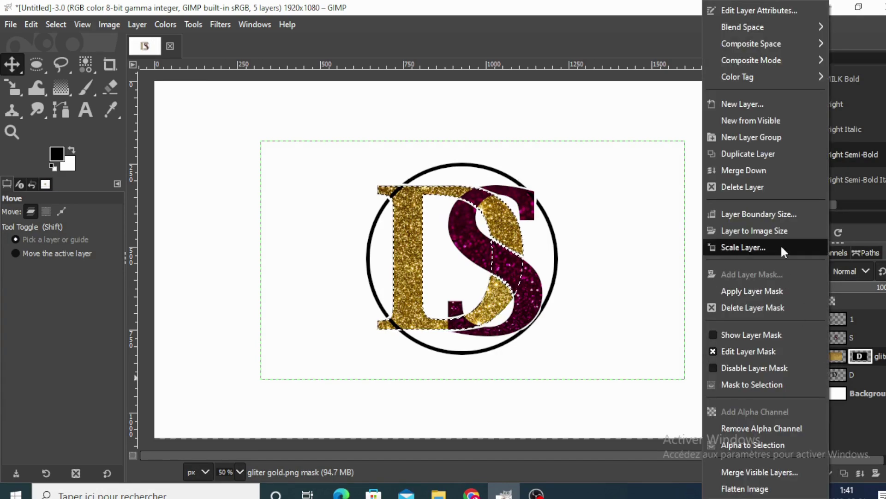
click(765, 170)
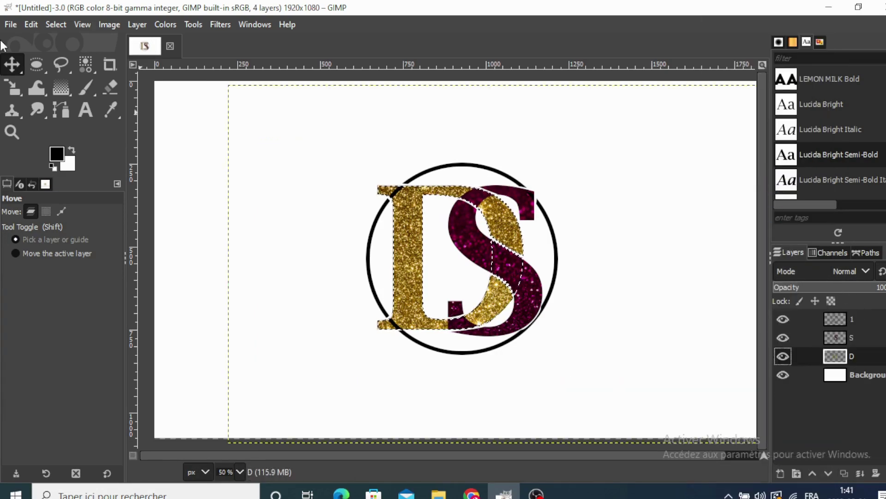
- Clear the selection, load gliter gold.png as a layer, and move it to the top
click(55, 25)
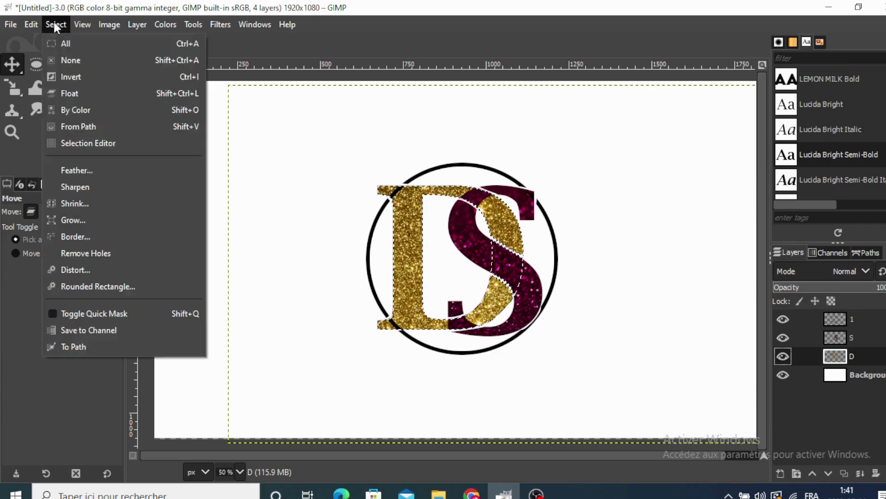
click(69, 59)
click(10, 24)
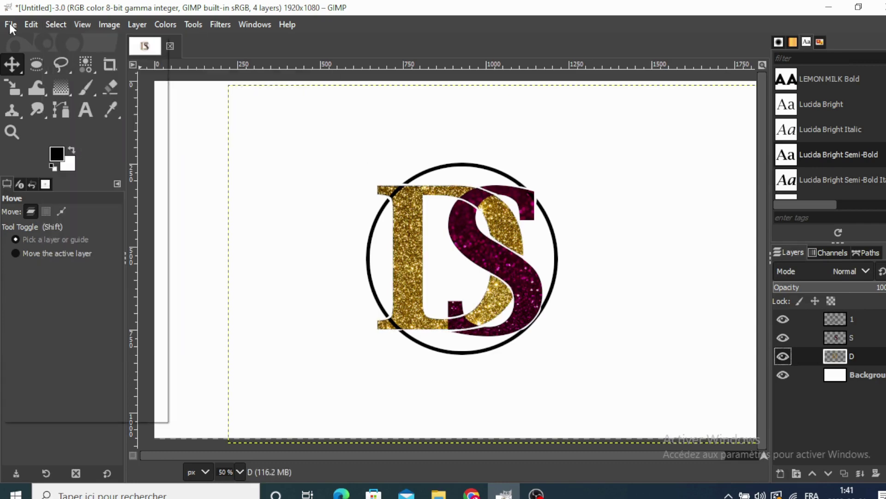
click(19, 93)
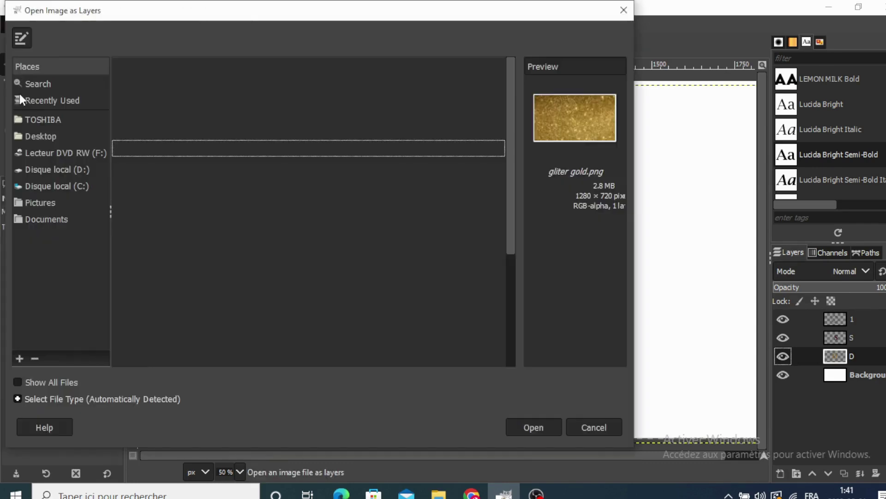
click(530, 432)
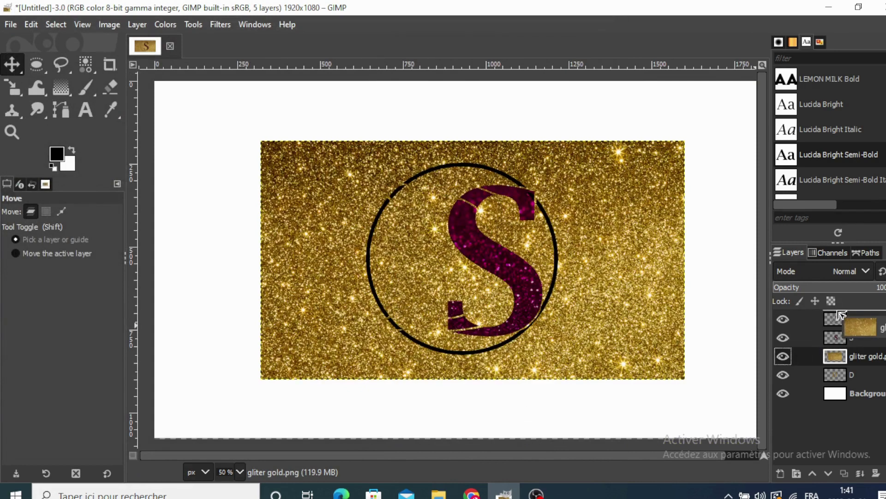
drag(840, 359, 837, 314)
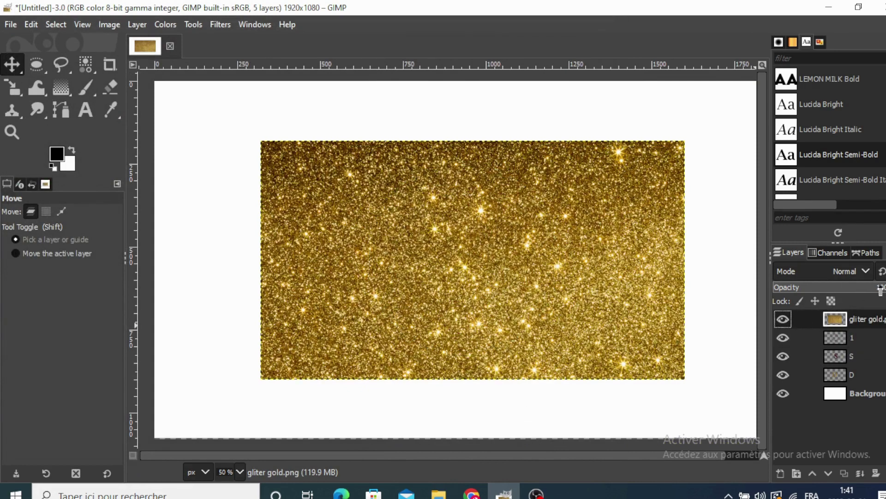
- Mask the semi-transparent glitter layer to the circle ring's alpha selection
drag(880, 289, 858, 291)
click(831, 335)
right_click(831, 335)
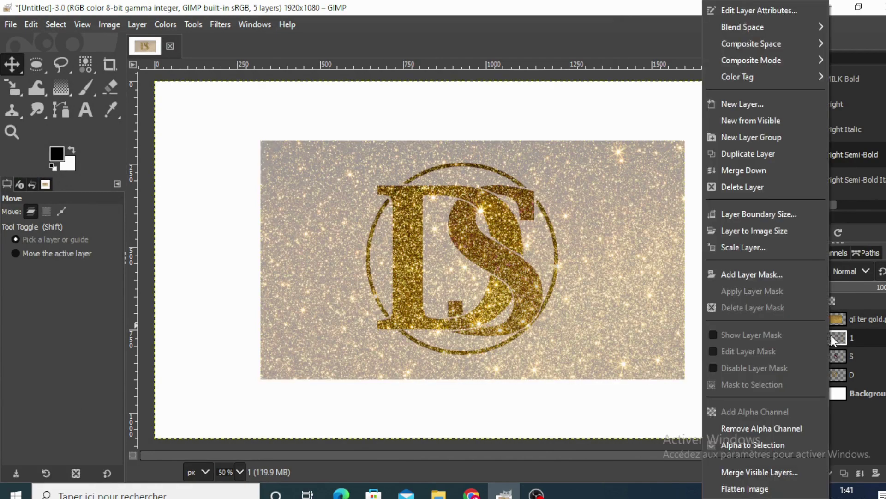
click(769, 441)
click(835, 317)
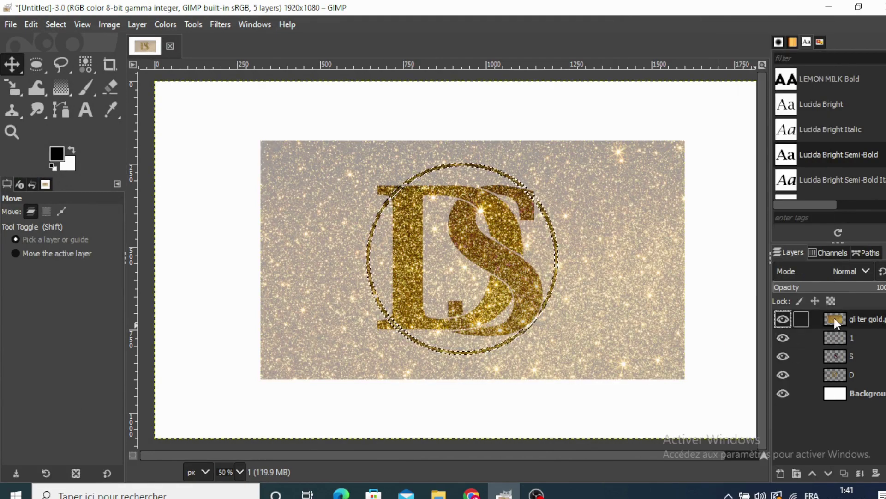
right_click(835, 317)
click(762, 275)
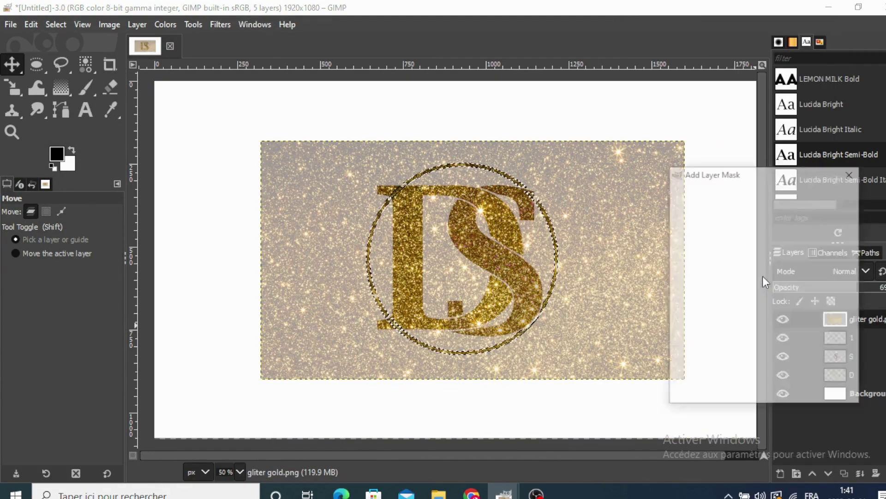
click(780, 389)
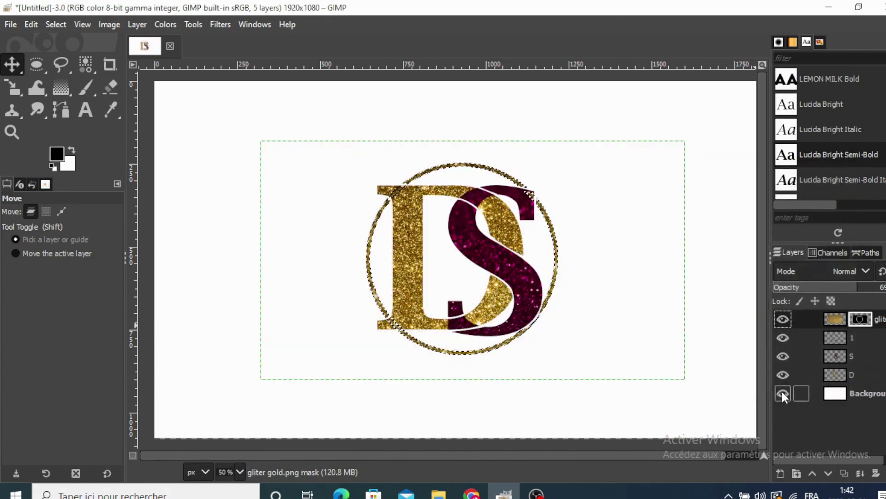
- Merge the masked glitter into the circle layer and clear the selection
right_click(834, 317)
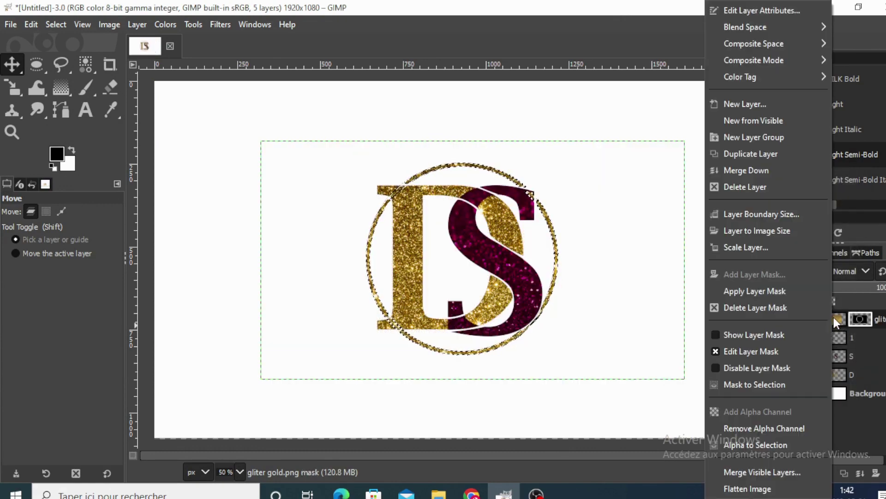
click(748, 171)
click(55, 24)
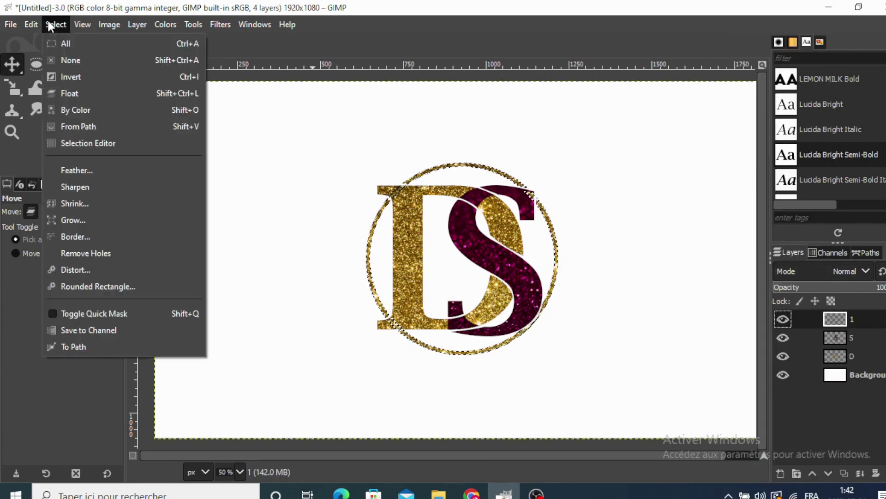
click(52, 59)
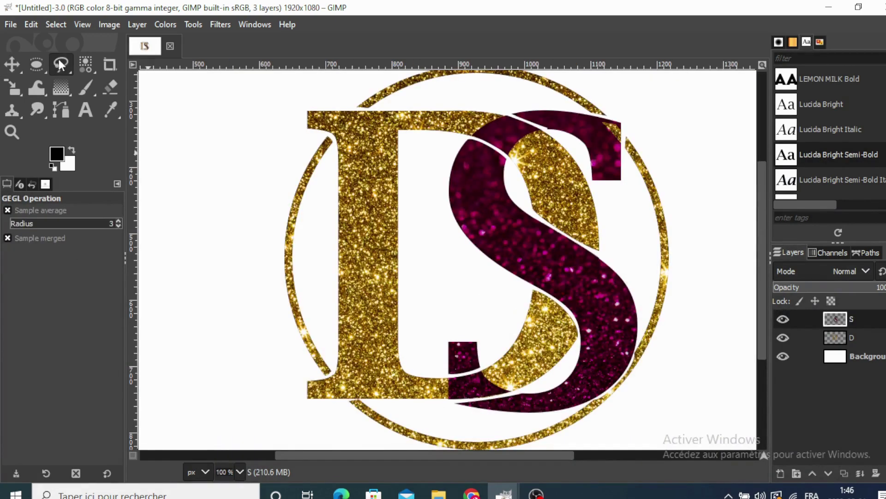
- Erase the maroon S where it crosses over the upper gold D
click(61, 61)
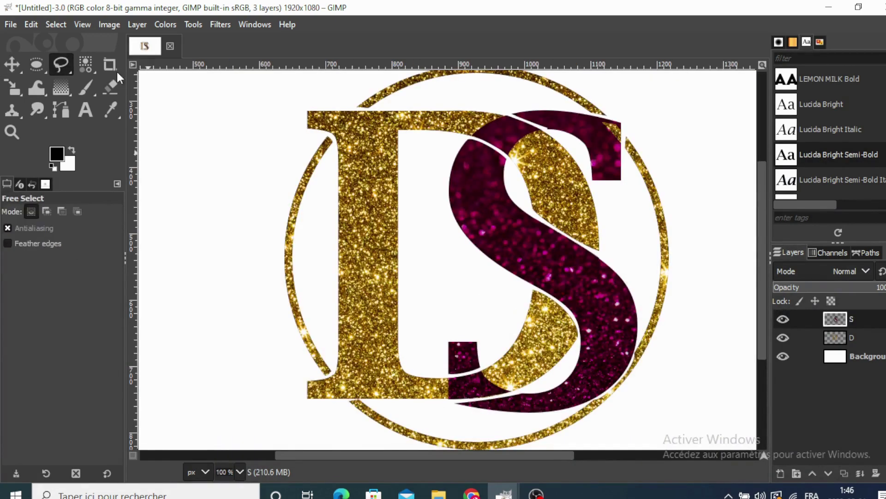
click(547, 130)
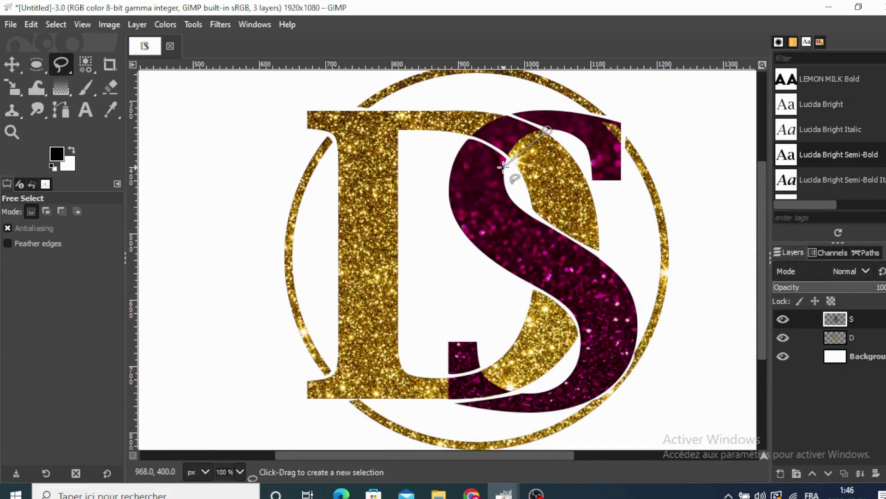
click(513, 161)
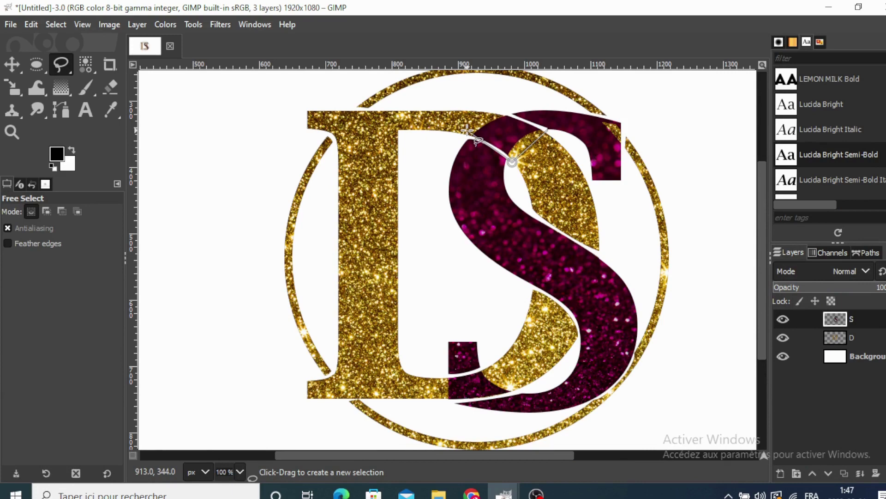
click(467, 130)
click(506, 113)
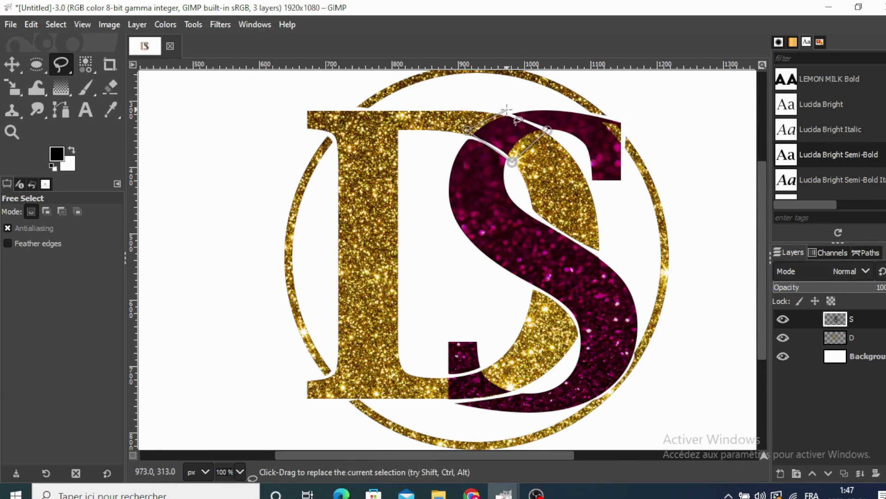
click(547, 131)
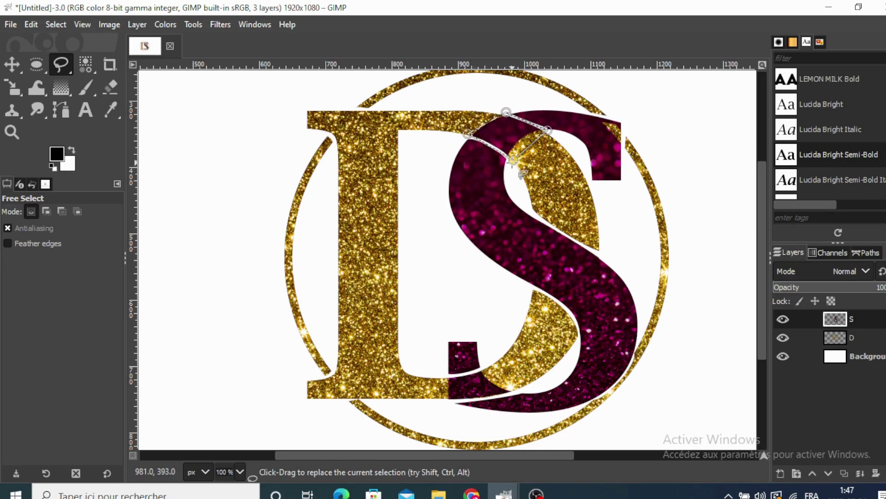
key(Return)
key(shift+e)
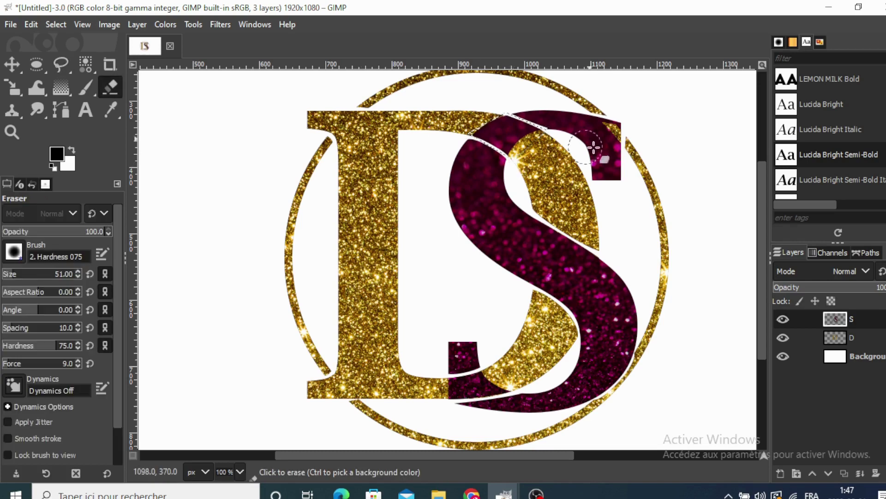
drag(506, 121, 494, 130)
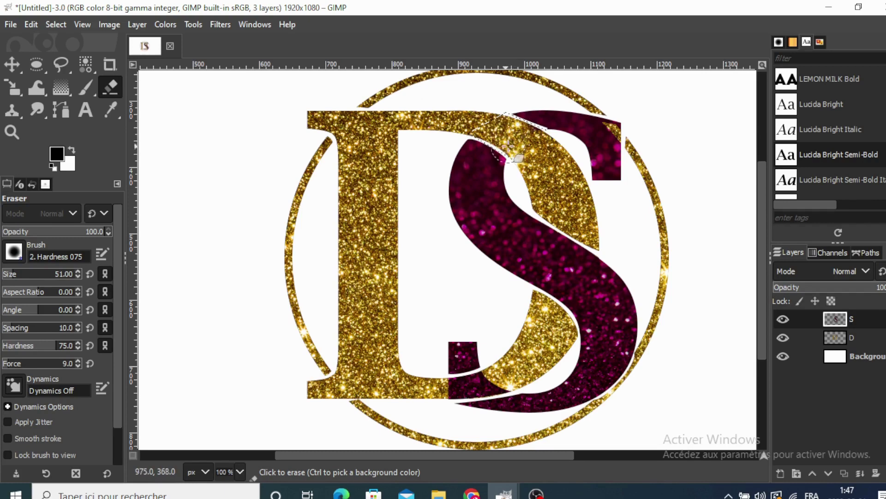
click(13, 66)
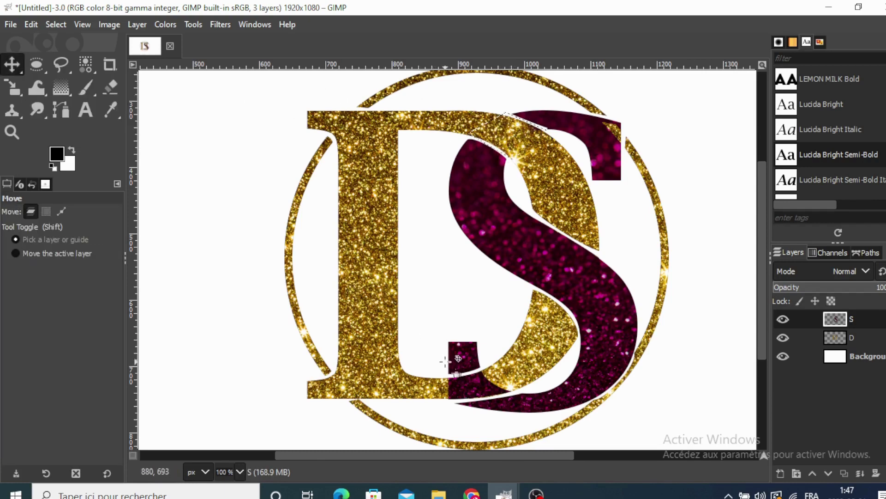
- Erase the pink S overlap at the base of the D
click(61, 70)
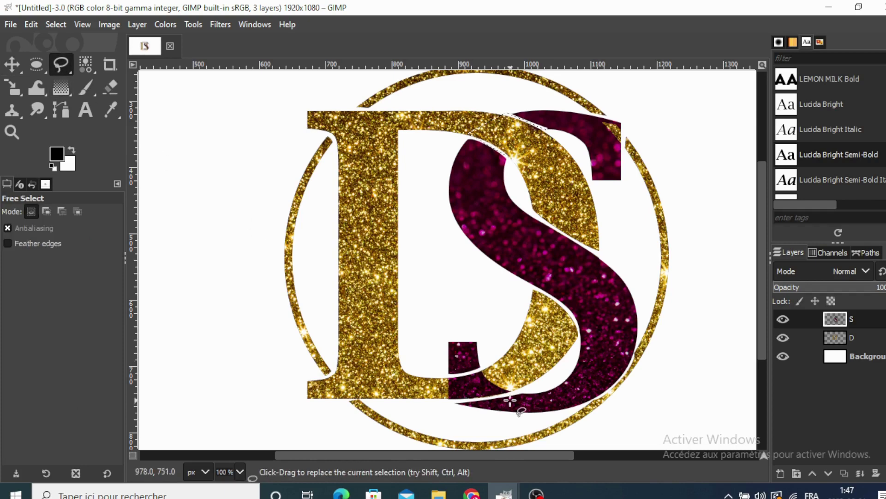
click(442, 402)
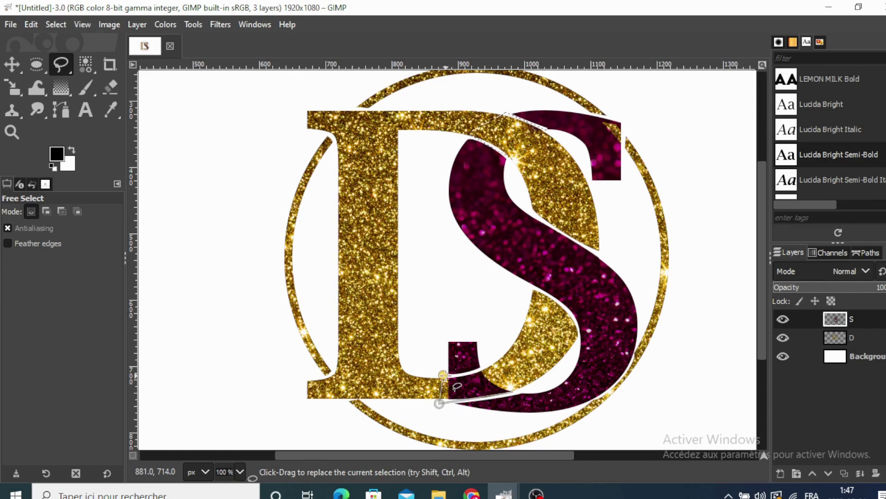
click(442, 374)
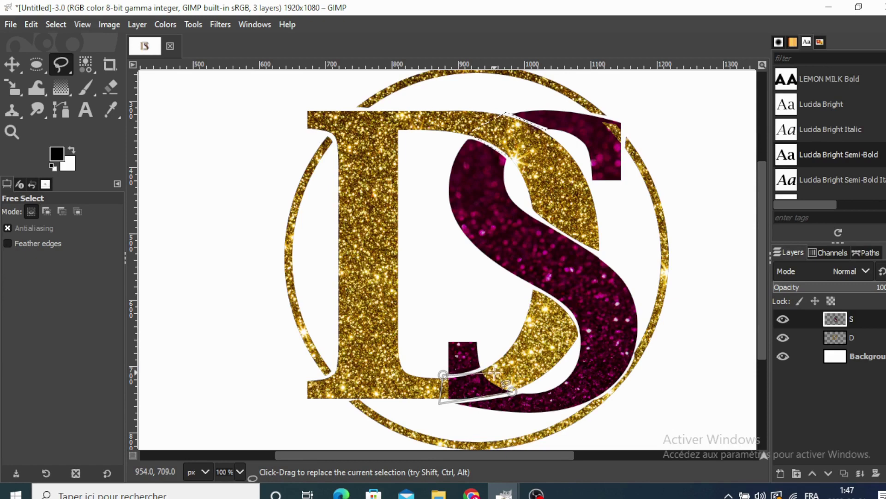
click(498, 368)
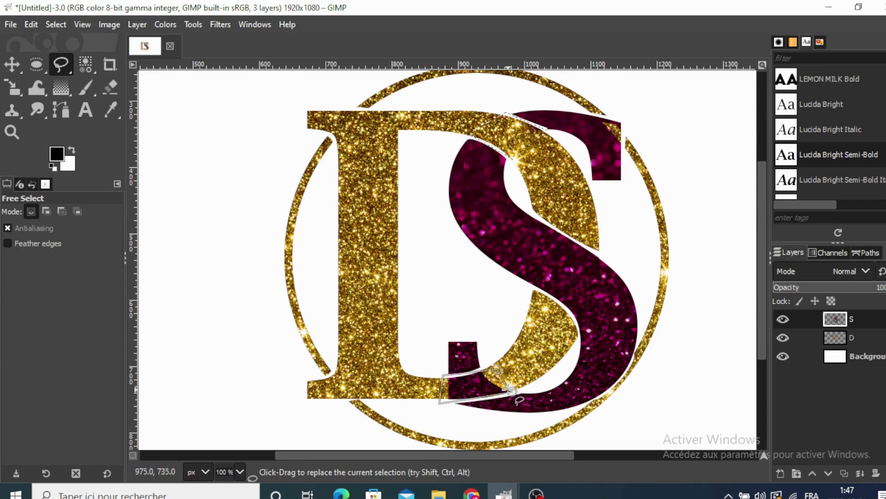
click(511, 391)
key(Return)
click(101, 93)
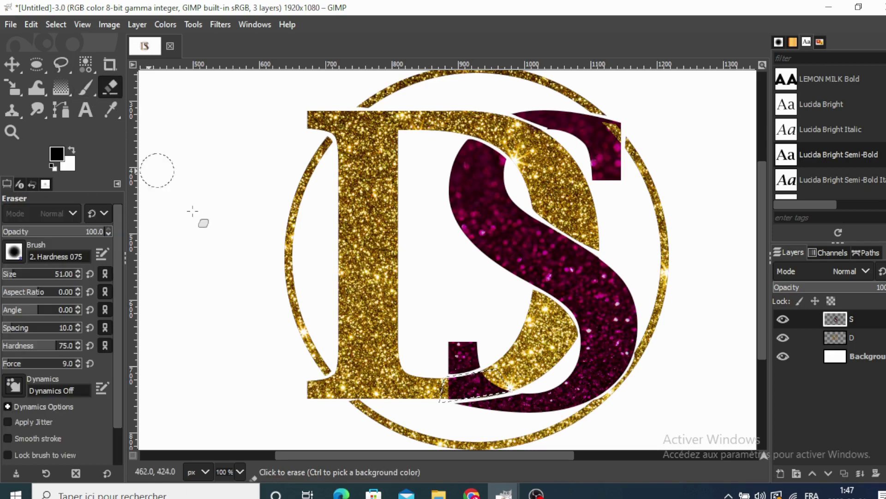
mouse_move(498, 395)
mouse_down()
mouse_move(442, 387)
mouse_move(481, 383)
mouse_up()
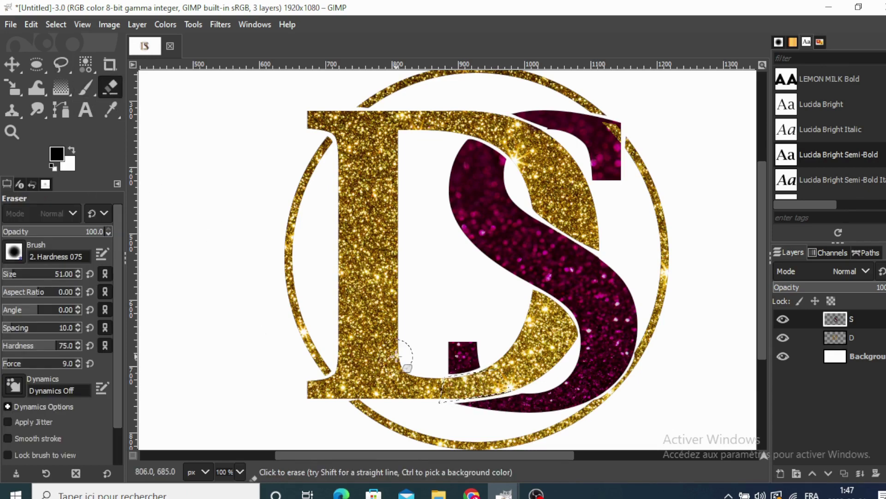
click(8, 68)
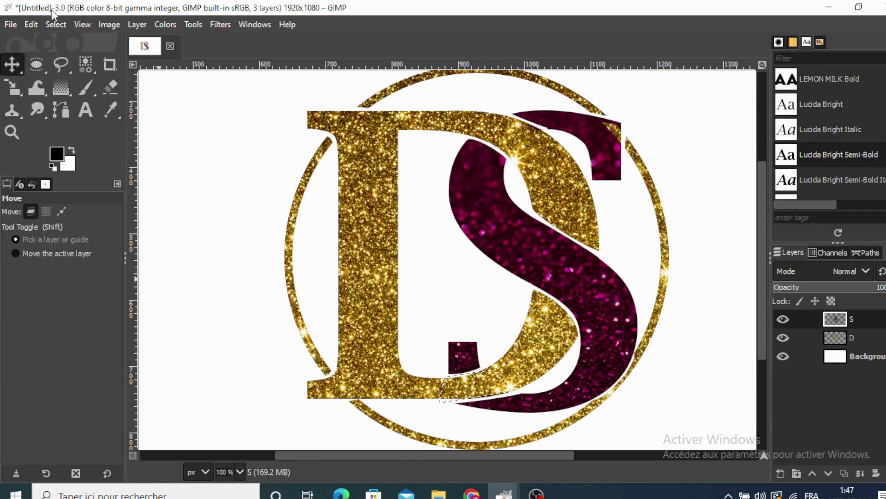
- Clear the selection, then merge layer 1 and S down into D above Background
click(50, 24)
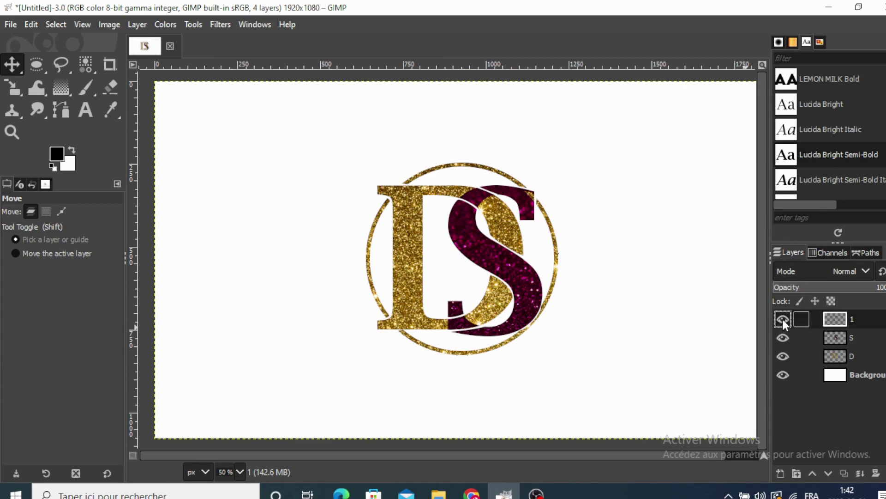
click(832, 353)
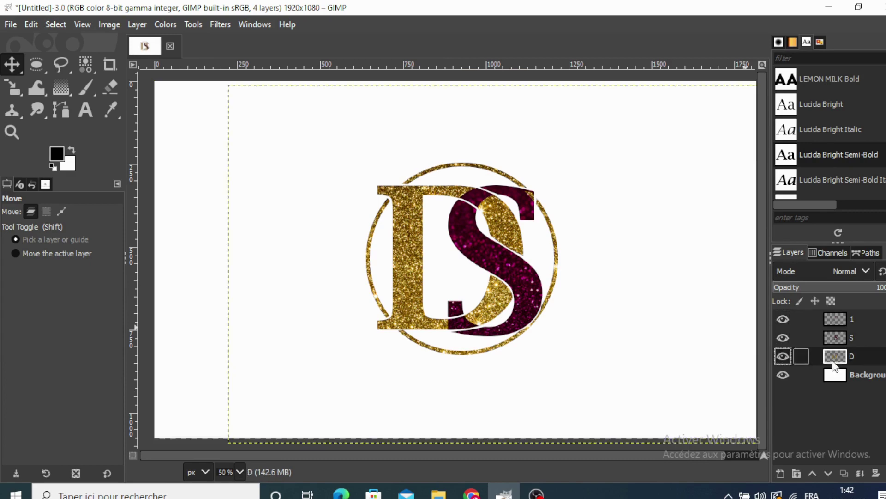
click(827, 318)
right_click(827, 317)
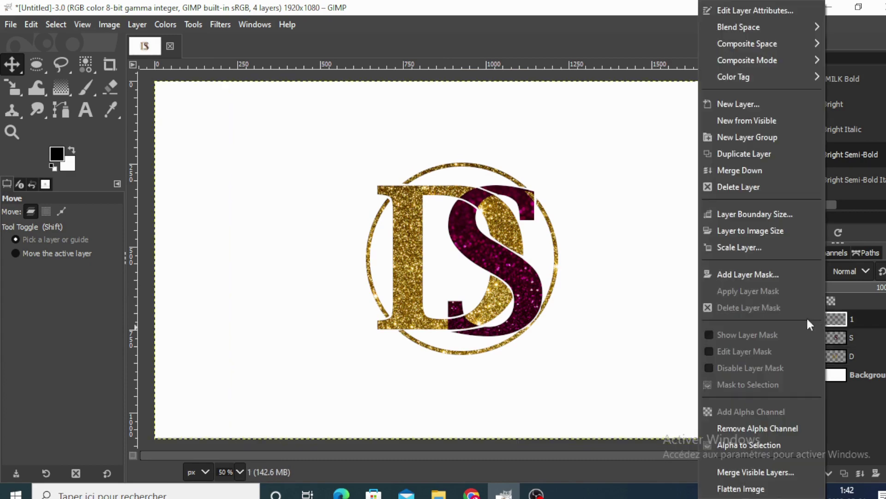
click(730, 170)
right_click(837, 320)
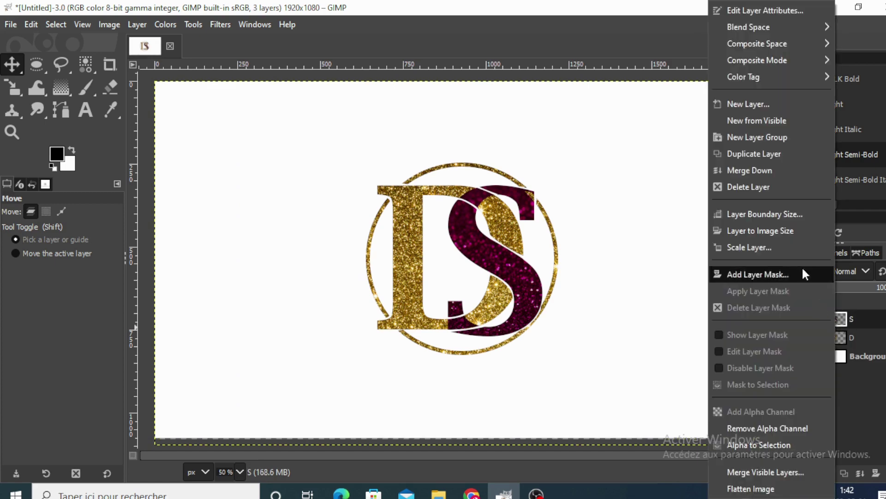
click(764, 187)
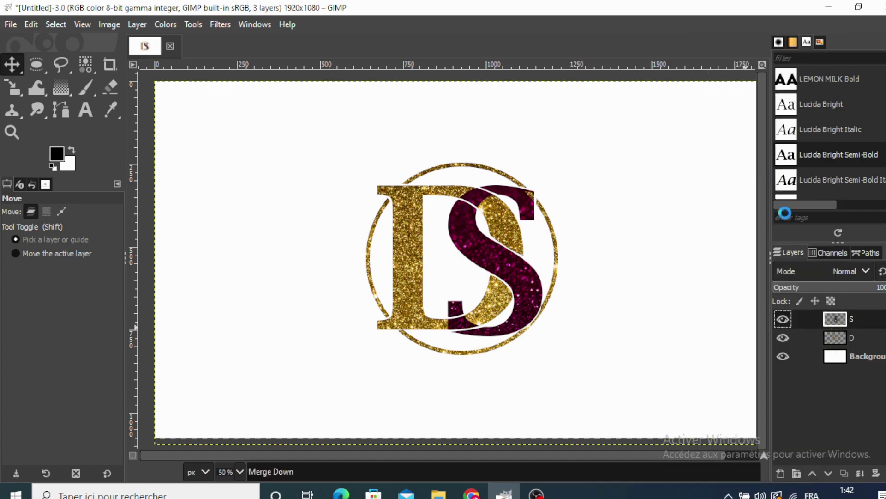
click(783, 320)
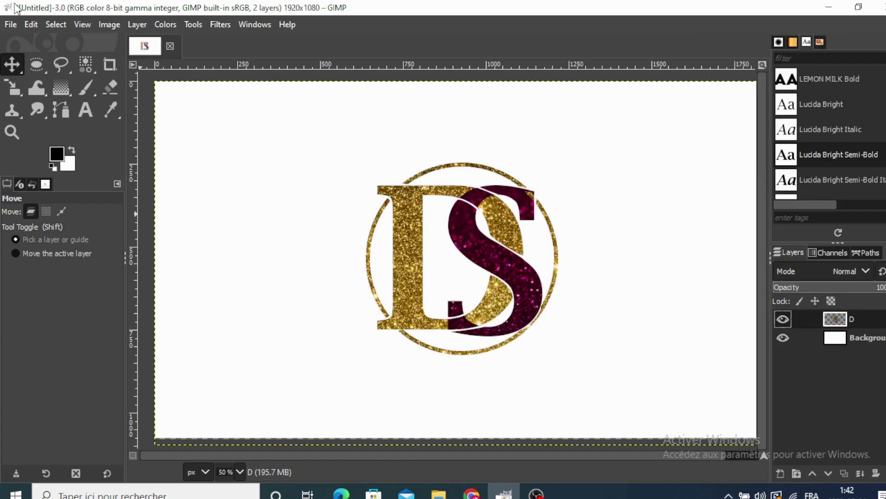
- Open pink bckg.png from the background folder as a new top layer
click(6, 25)
click(24, 90)
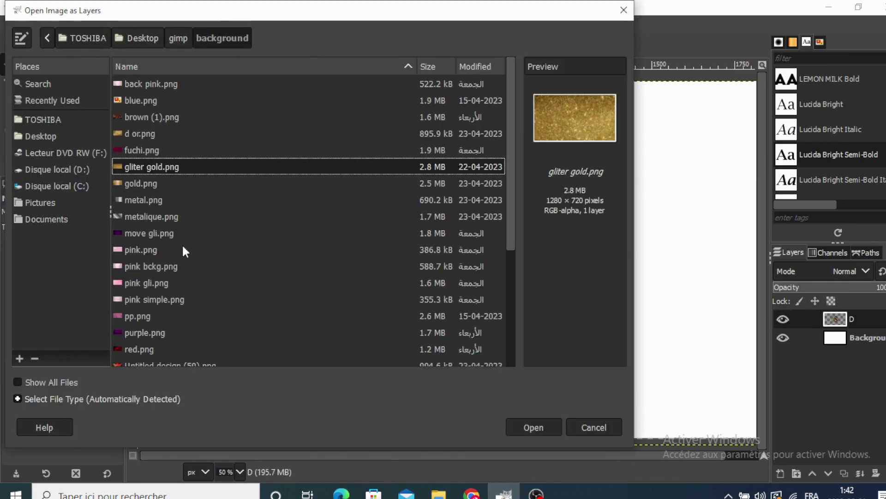
click(150, 267)
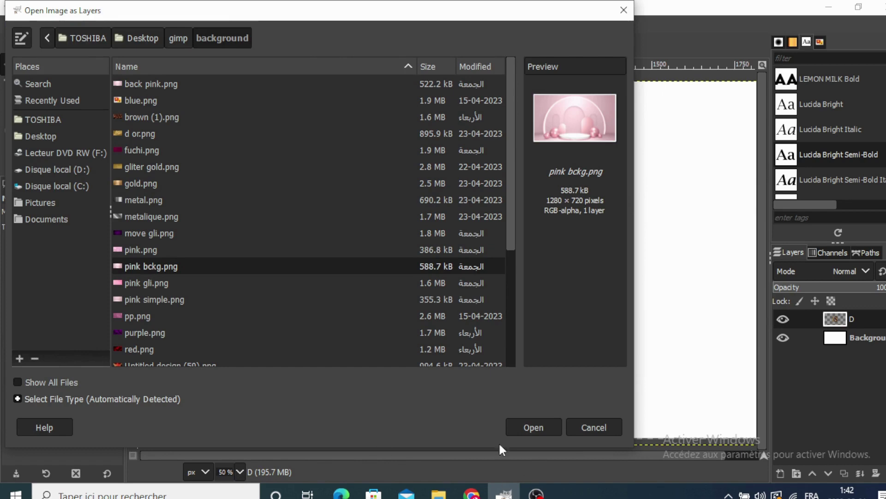
click(526, 427)
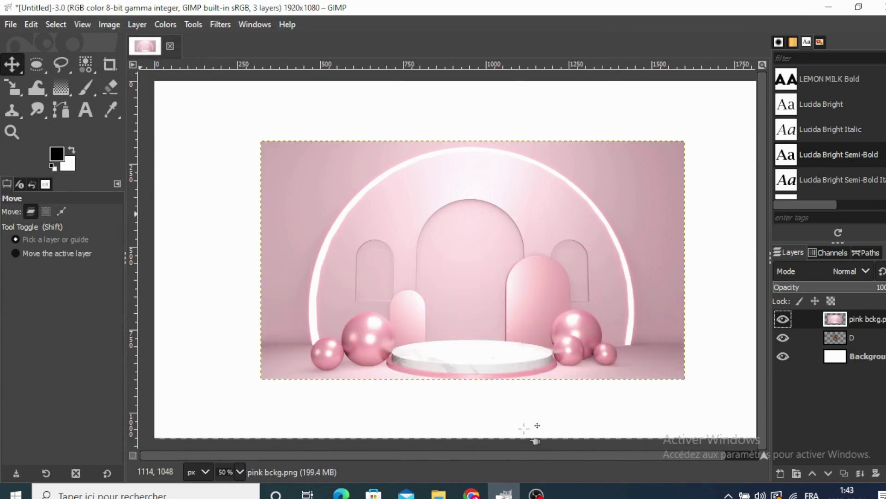
- Scale the pink background to about 1918×1079 and move layer D above it
click(14, 87)
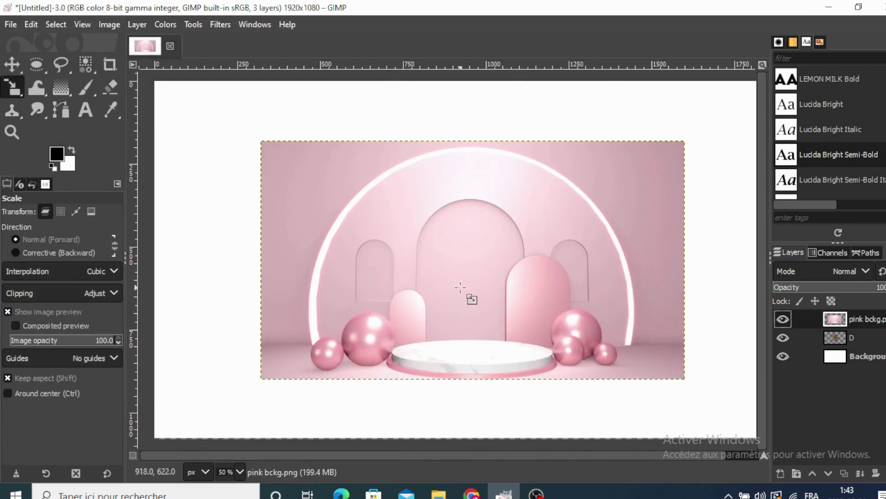
click(459, 266)
drag(268, 149, 140, 98)
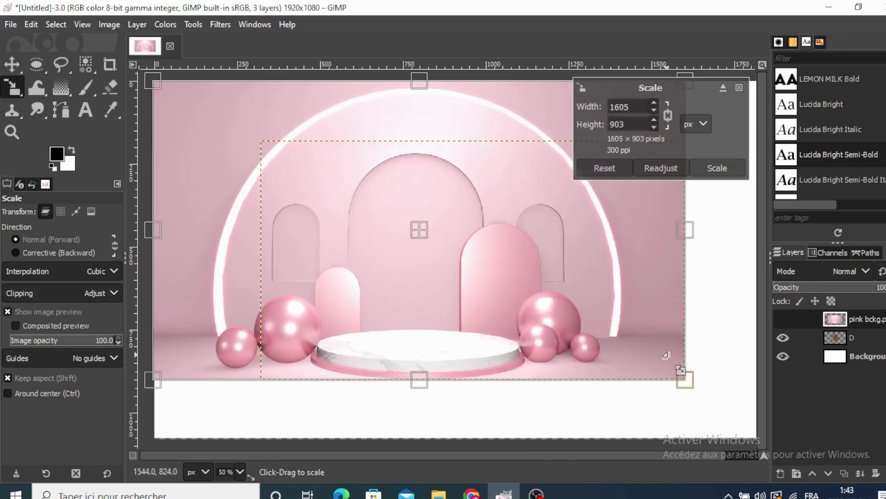
drag(694, 389, 764, 431)
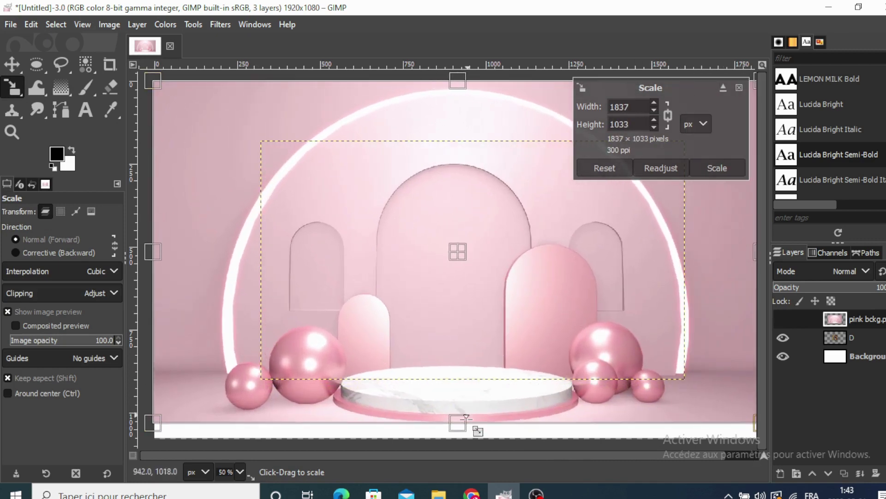
drag(458, 428, 453, 438)
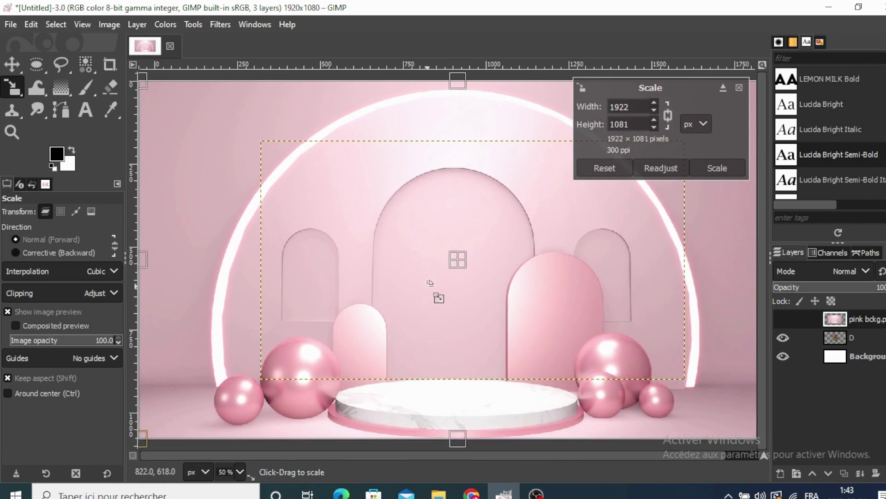
mouse_move(457, 259)
mouse_down()
mouse_move(435, 257)
mouse_move(451, 258)
mouse_up()
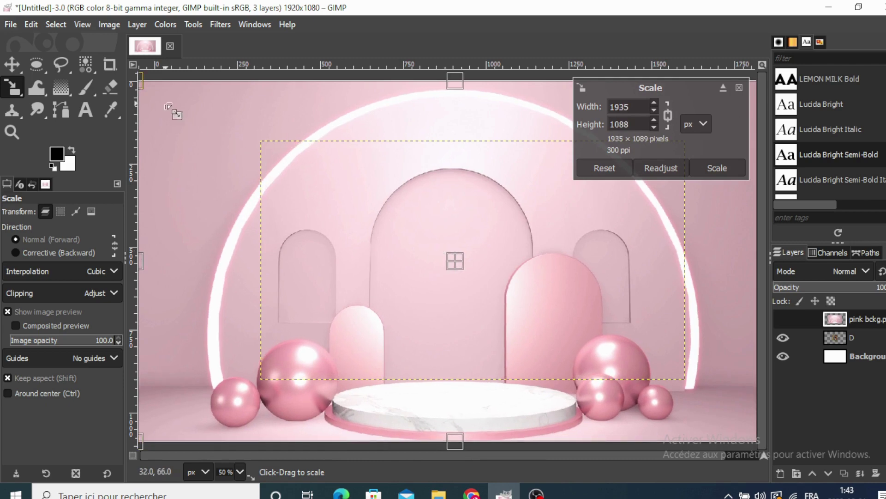
drag(167, 106, 149, 93)
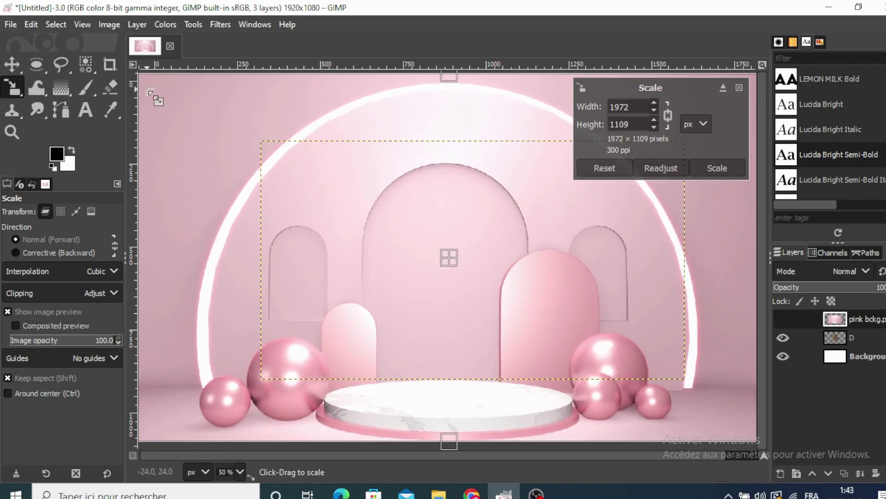
drag(448, 441, 442, 431)
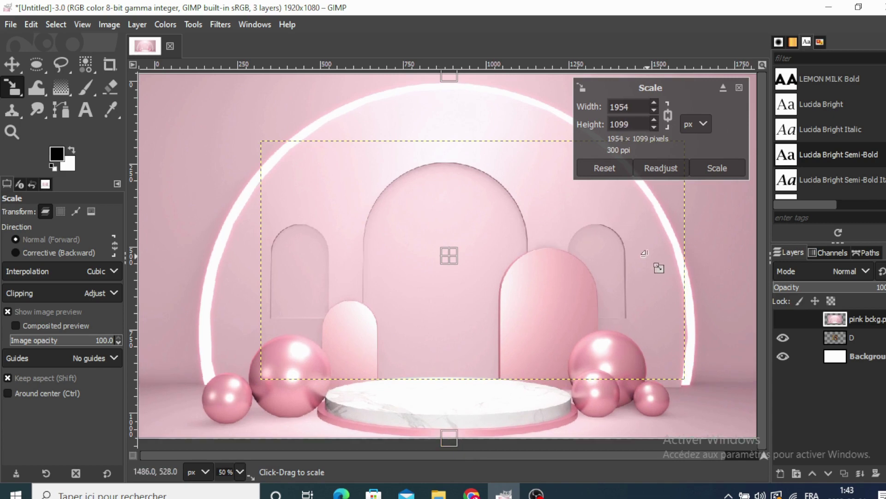
click(712, 167)
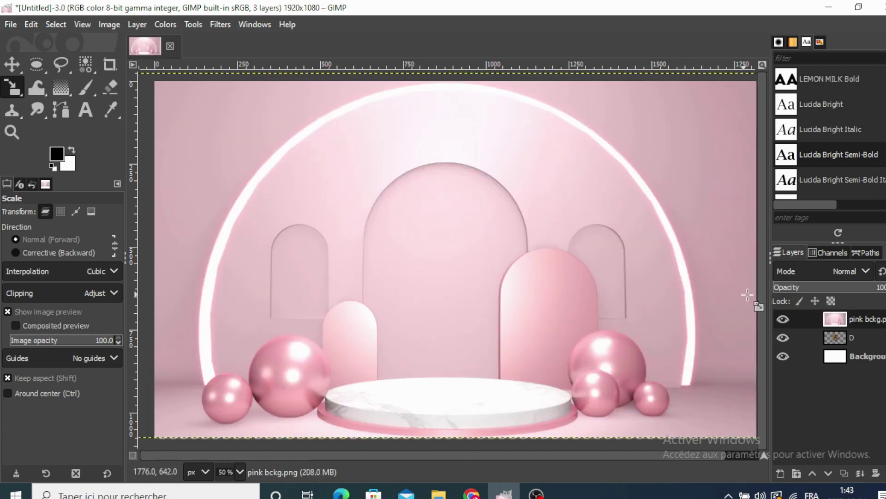
drag(846, 337, 843, 316)
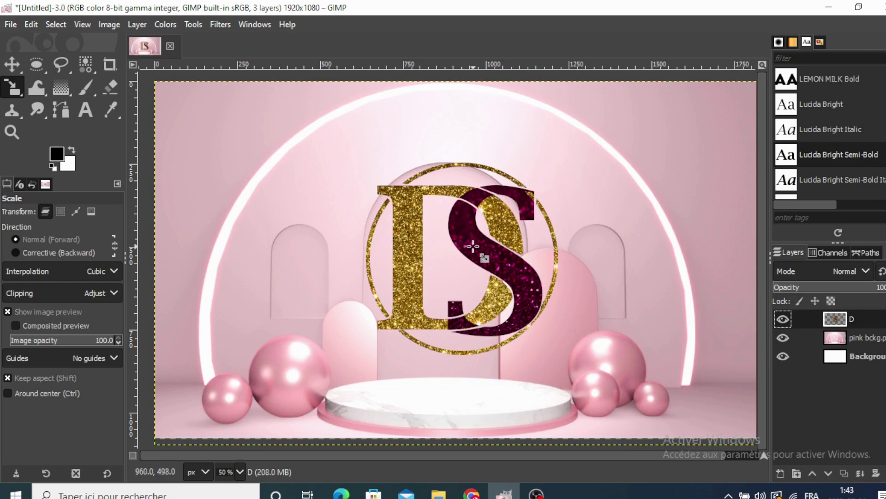
- Enlarge the DS monogram slightly and shift it lower over the podium arch
mouse_move(454, 228)
mouse_down()
mouse_move(467, 275)
mouse_move(453, 276)
mouse_move(436, 260)
mouse_up()
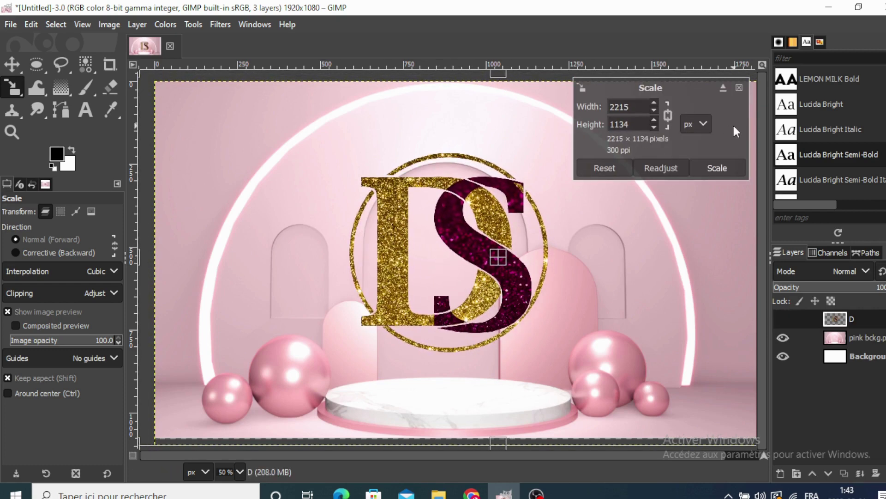
click(715, 170)
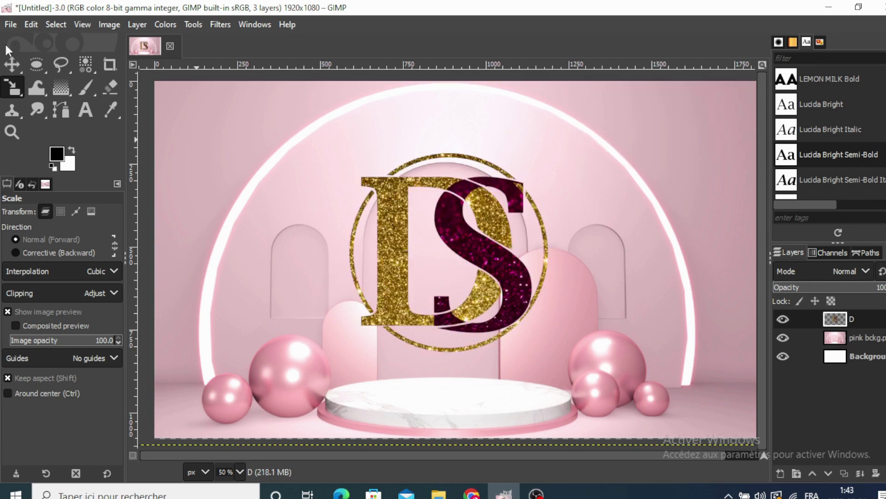
click(12, 65)
mouse_move(406, 276)
mouse_down()
mouse_move(406, 315)
mouse_move(404, 277)
mouse_move(403, 297)
mouse_up()
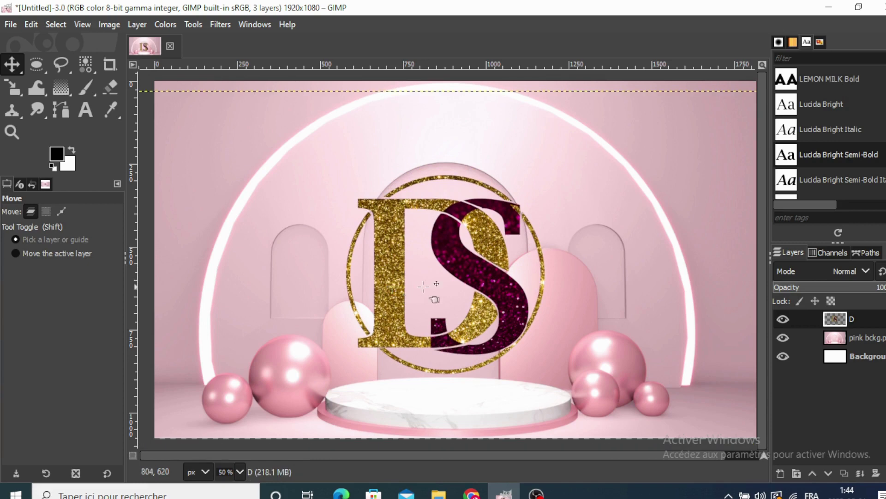
click(217, 26)
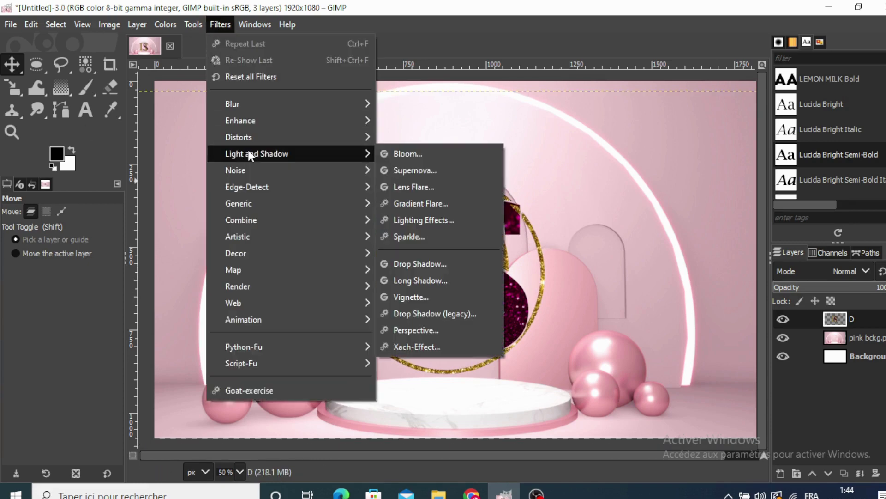
mouse_move(257, 153)
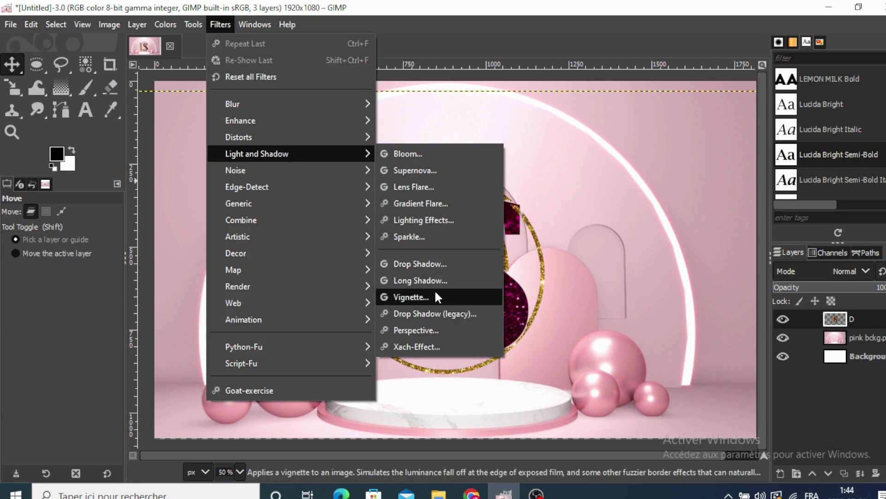
- Add a Long Shadow of length 46, merge D onto the background, and open Export As
click(435, 277)
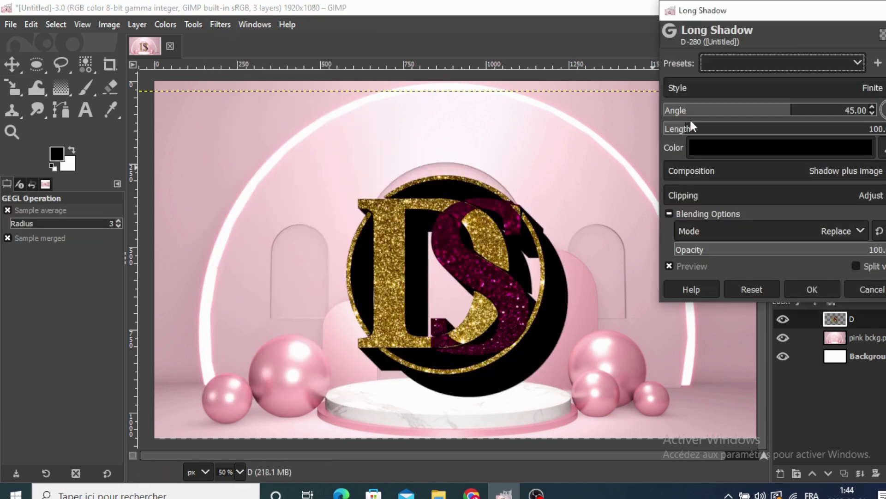
drag(685, 129, 670, 130)
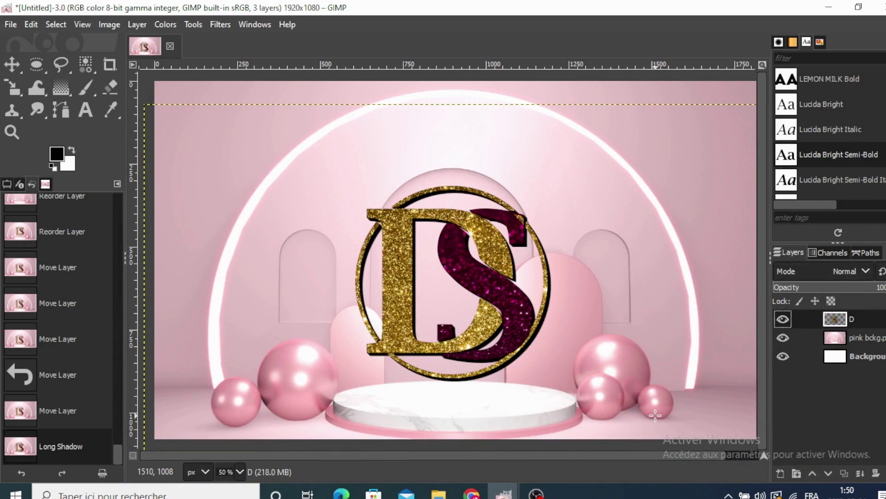
right_click(835, 316)
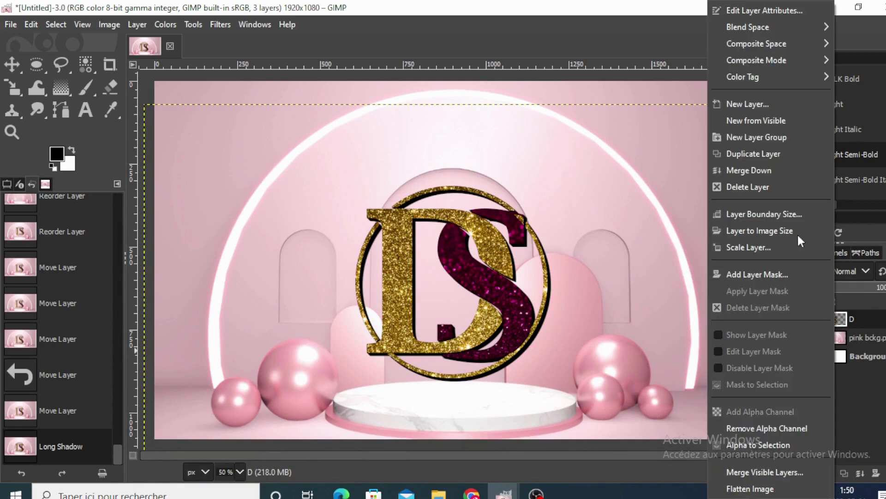
click(768, 167)
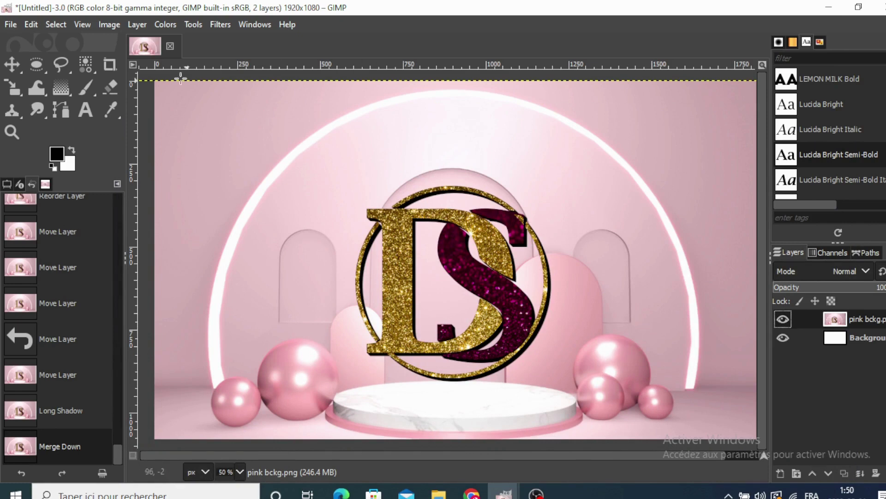
click(10, 24)
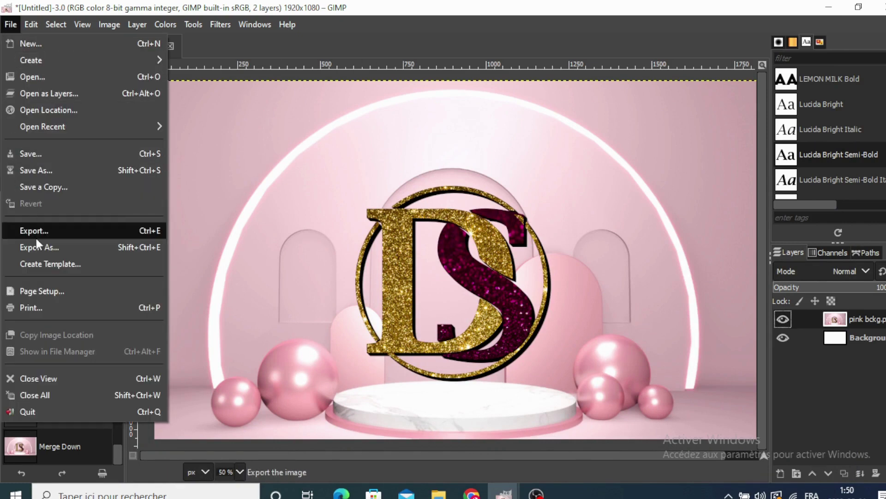
click(39, 249)
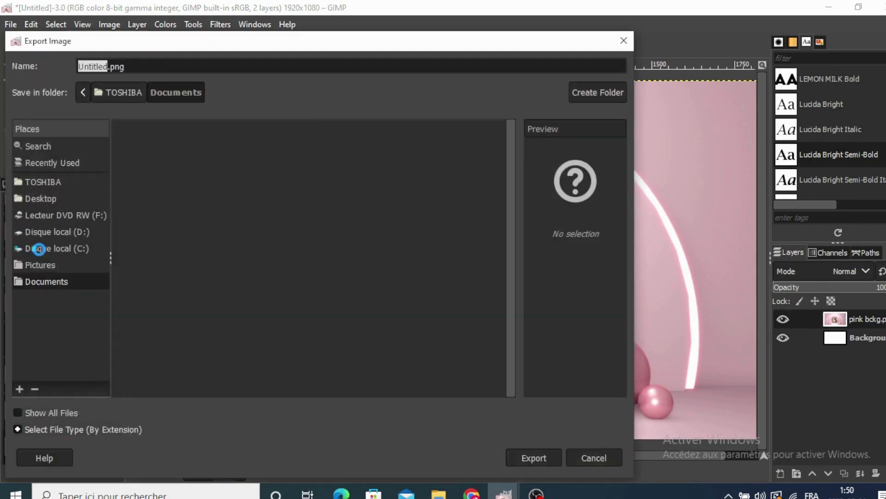